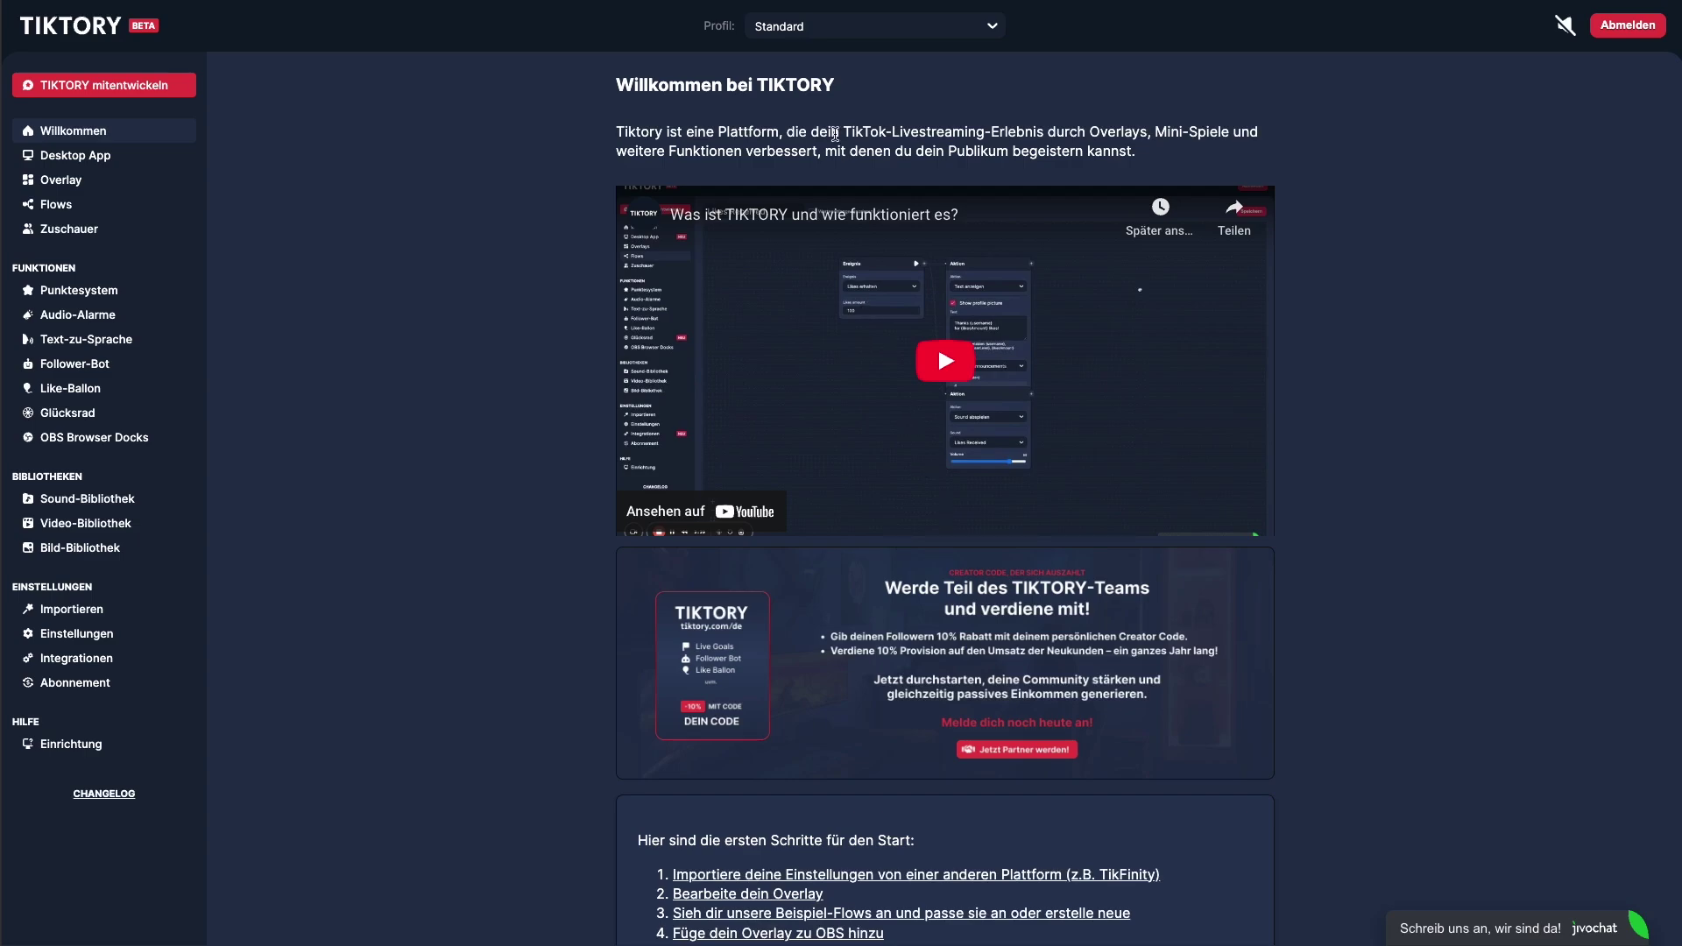
Go to the Profile management page via Profile verwalten in the Profil dropdown.
click(812, 28)
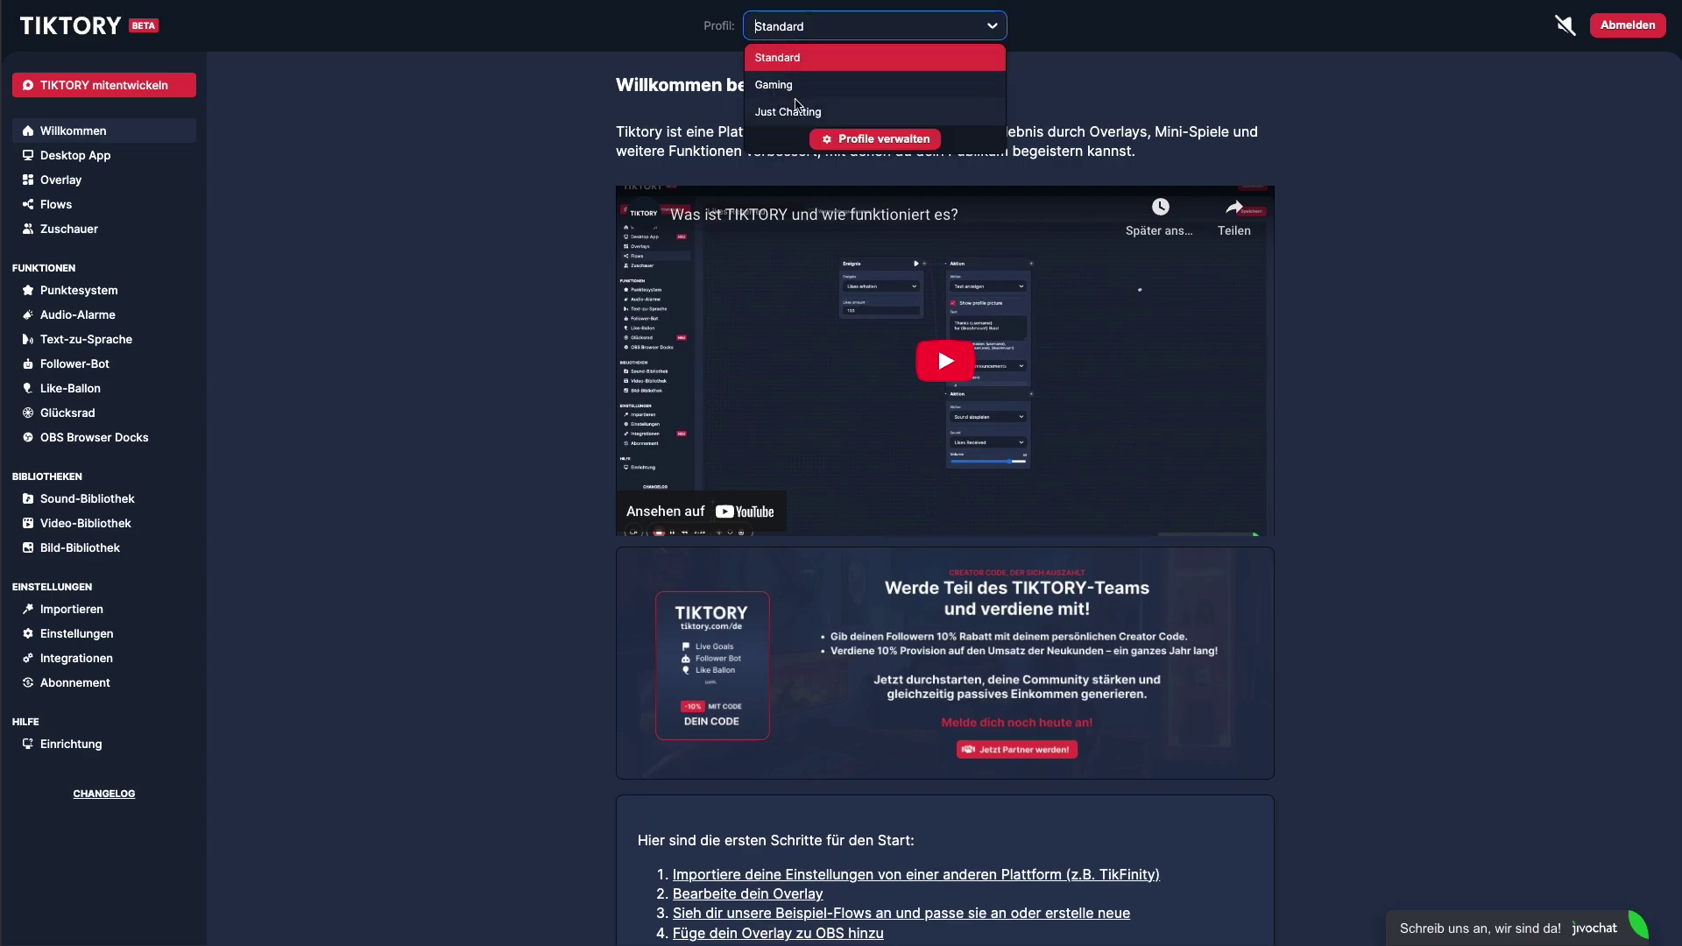
click(862, 140)
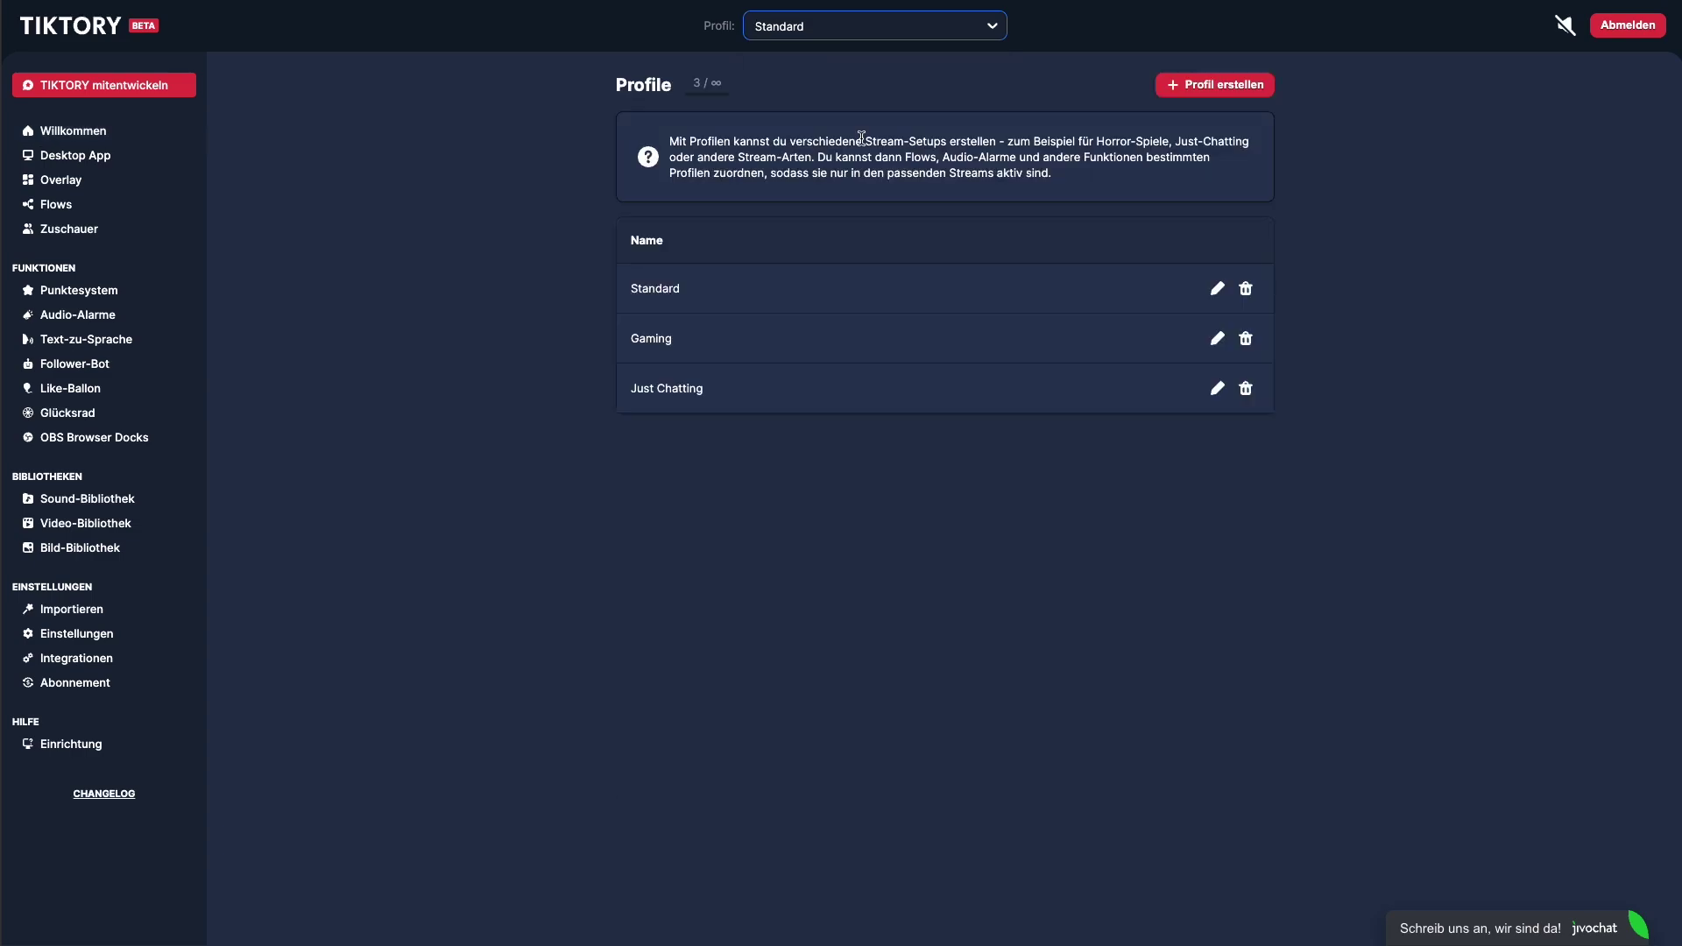
In the Overlay editor, nudge the Test User announcement slightly higher on the canvas.
click(74, 181)
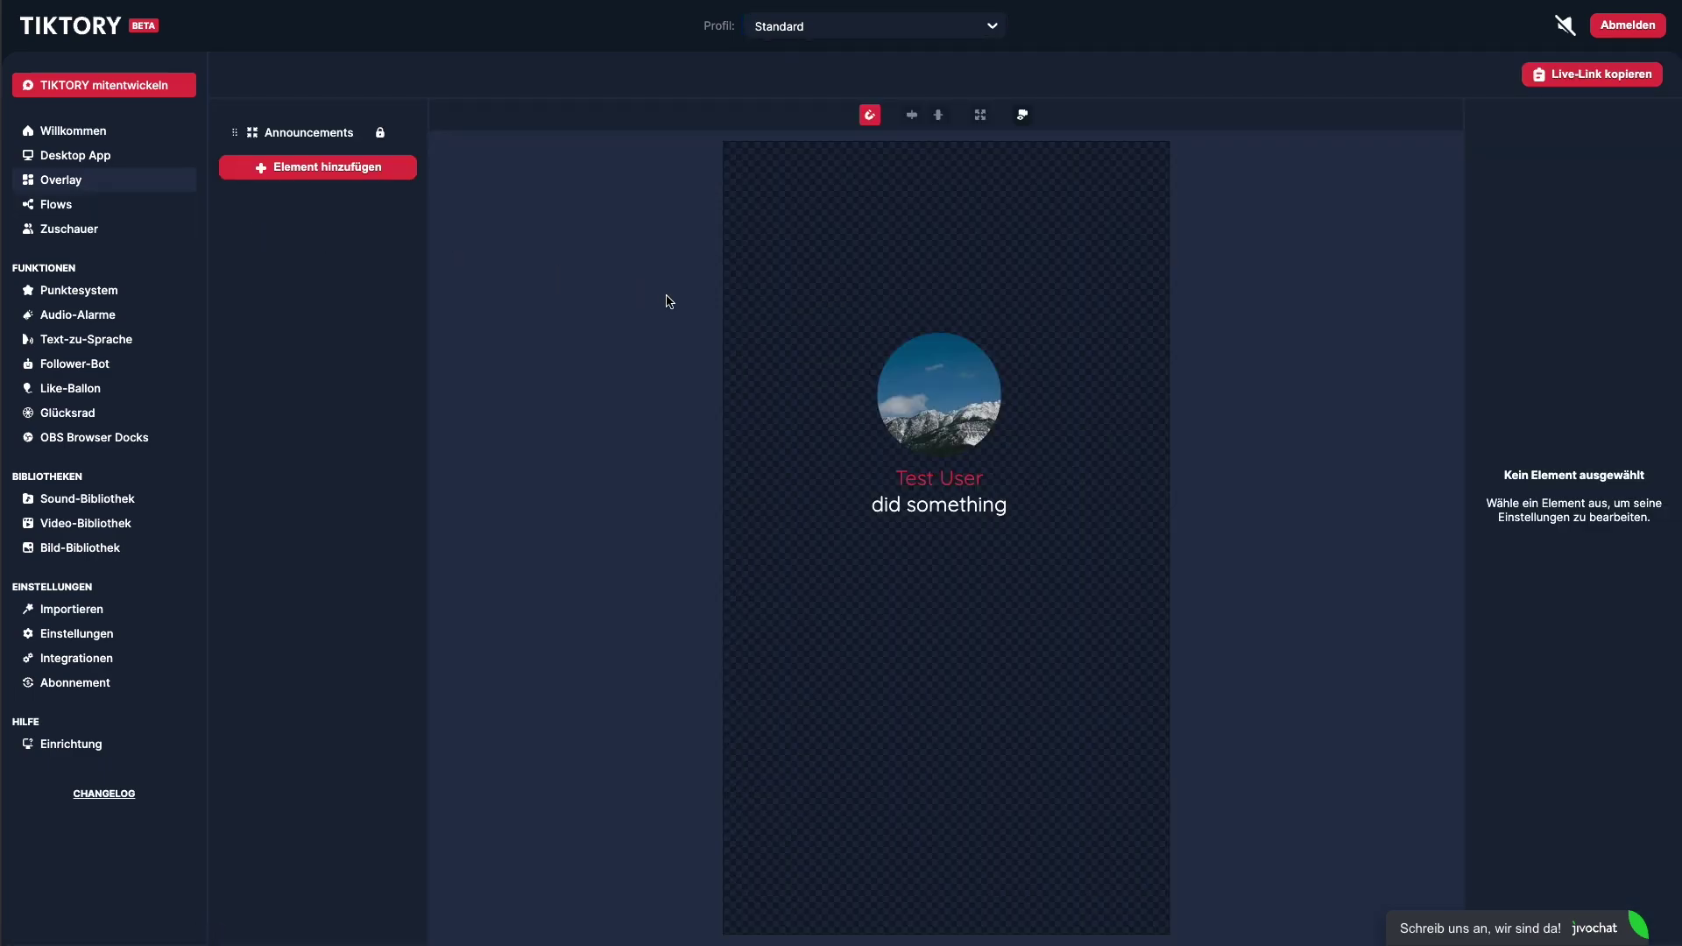
click(946, 408)
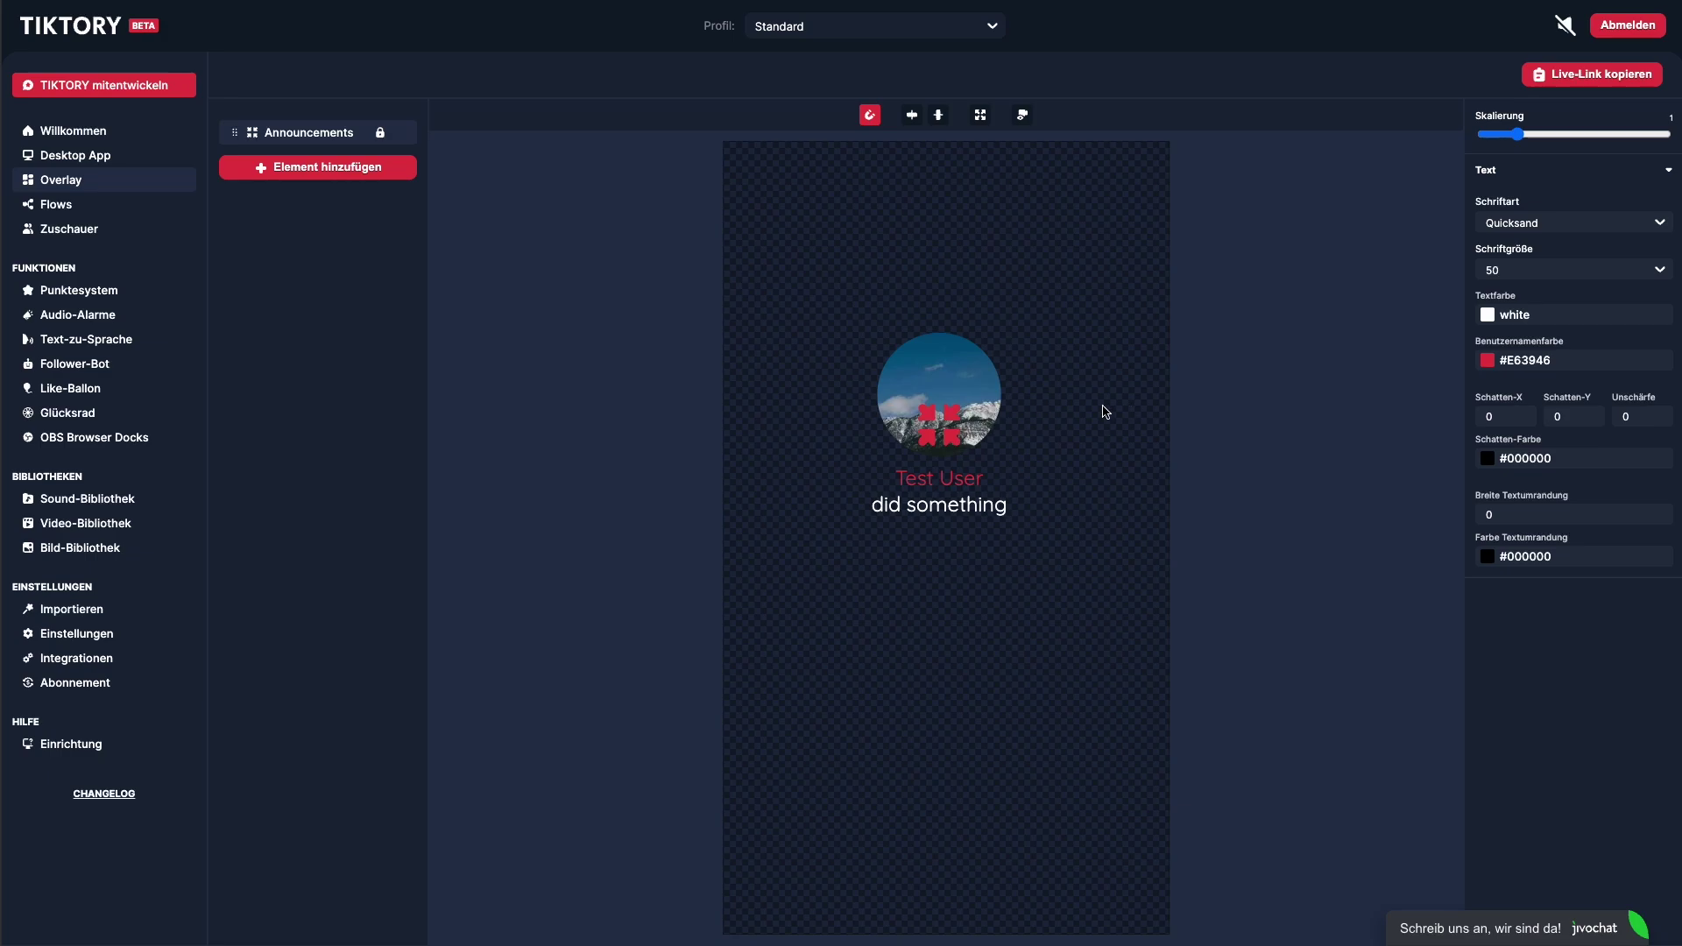
mouse_move(937, 424)
mouse_down()
mouse_move(907, 310)
mouse_move(909, 394)
mouse_move(938, 401)
mouse_up()
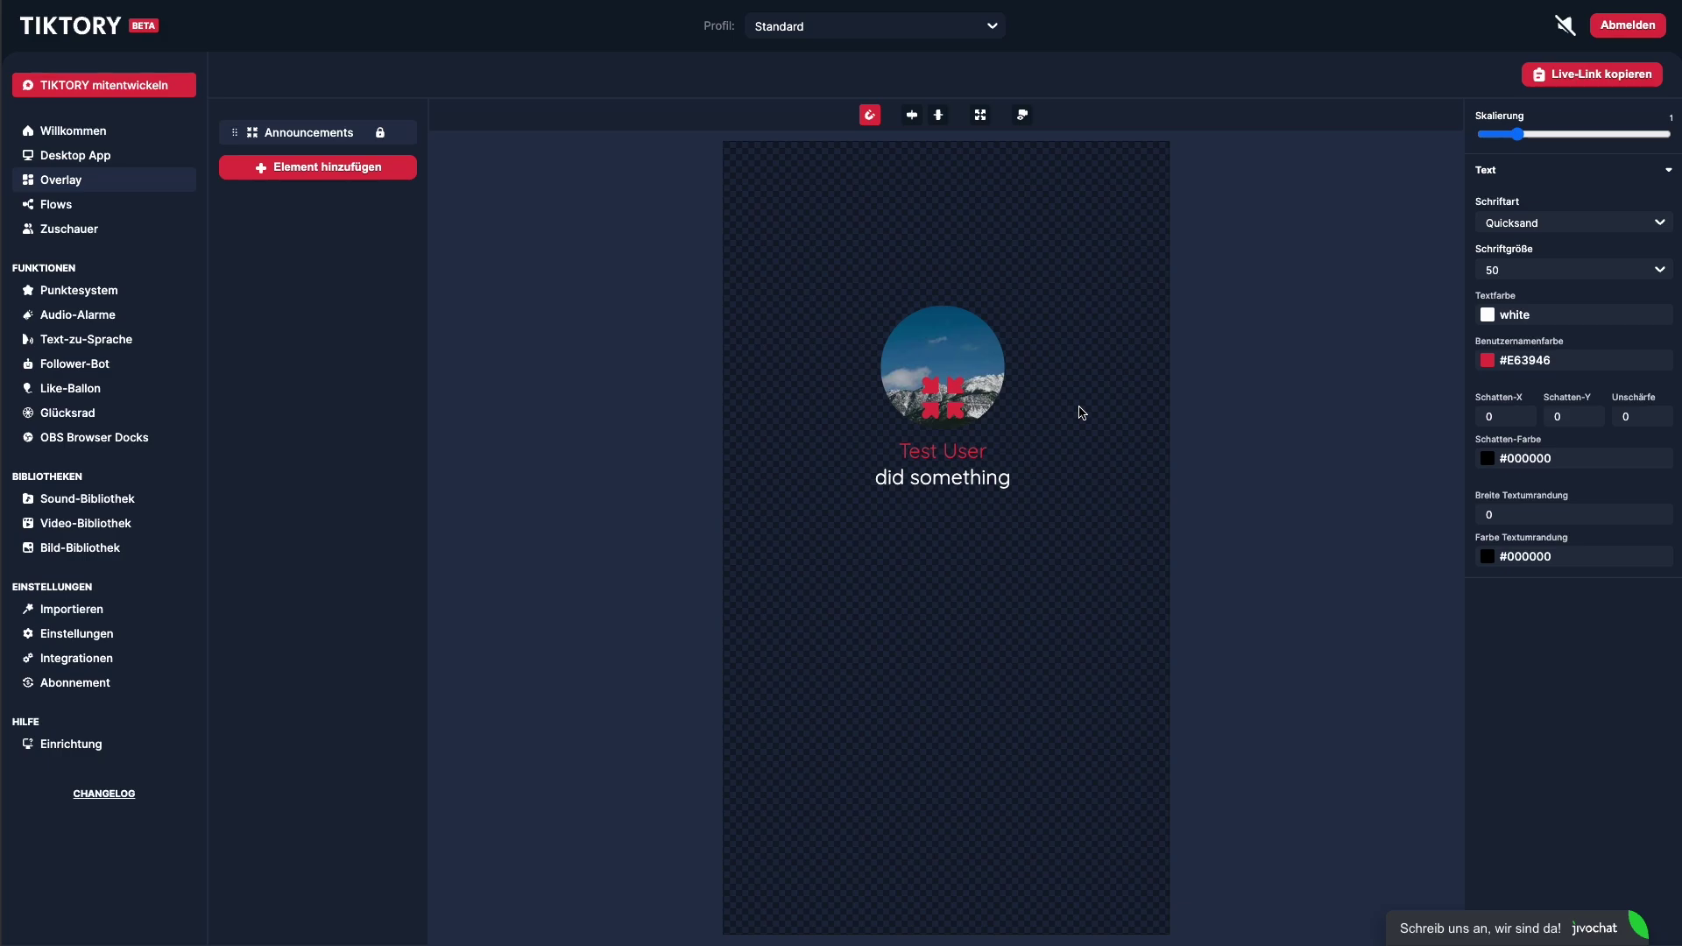
Add a Ziel goal bar tracking Likes toward 10000 and expand its background and text settings.
click(1082, 412)
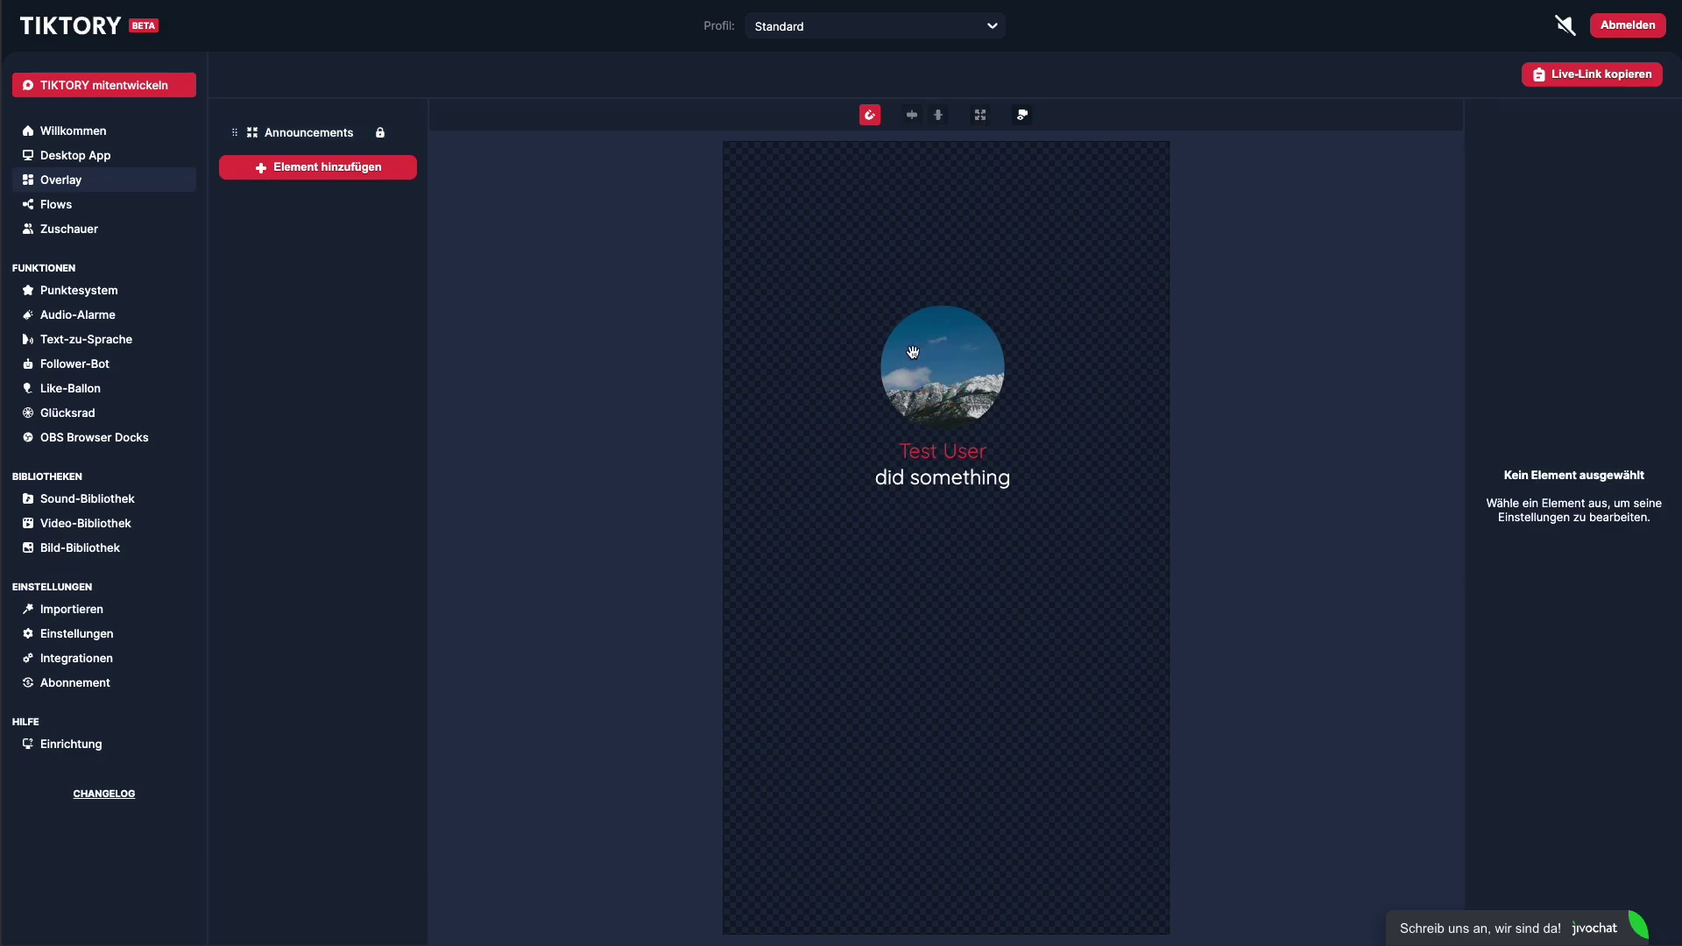
click(322, 173)
click(1158, 634)
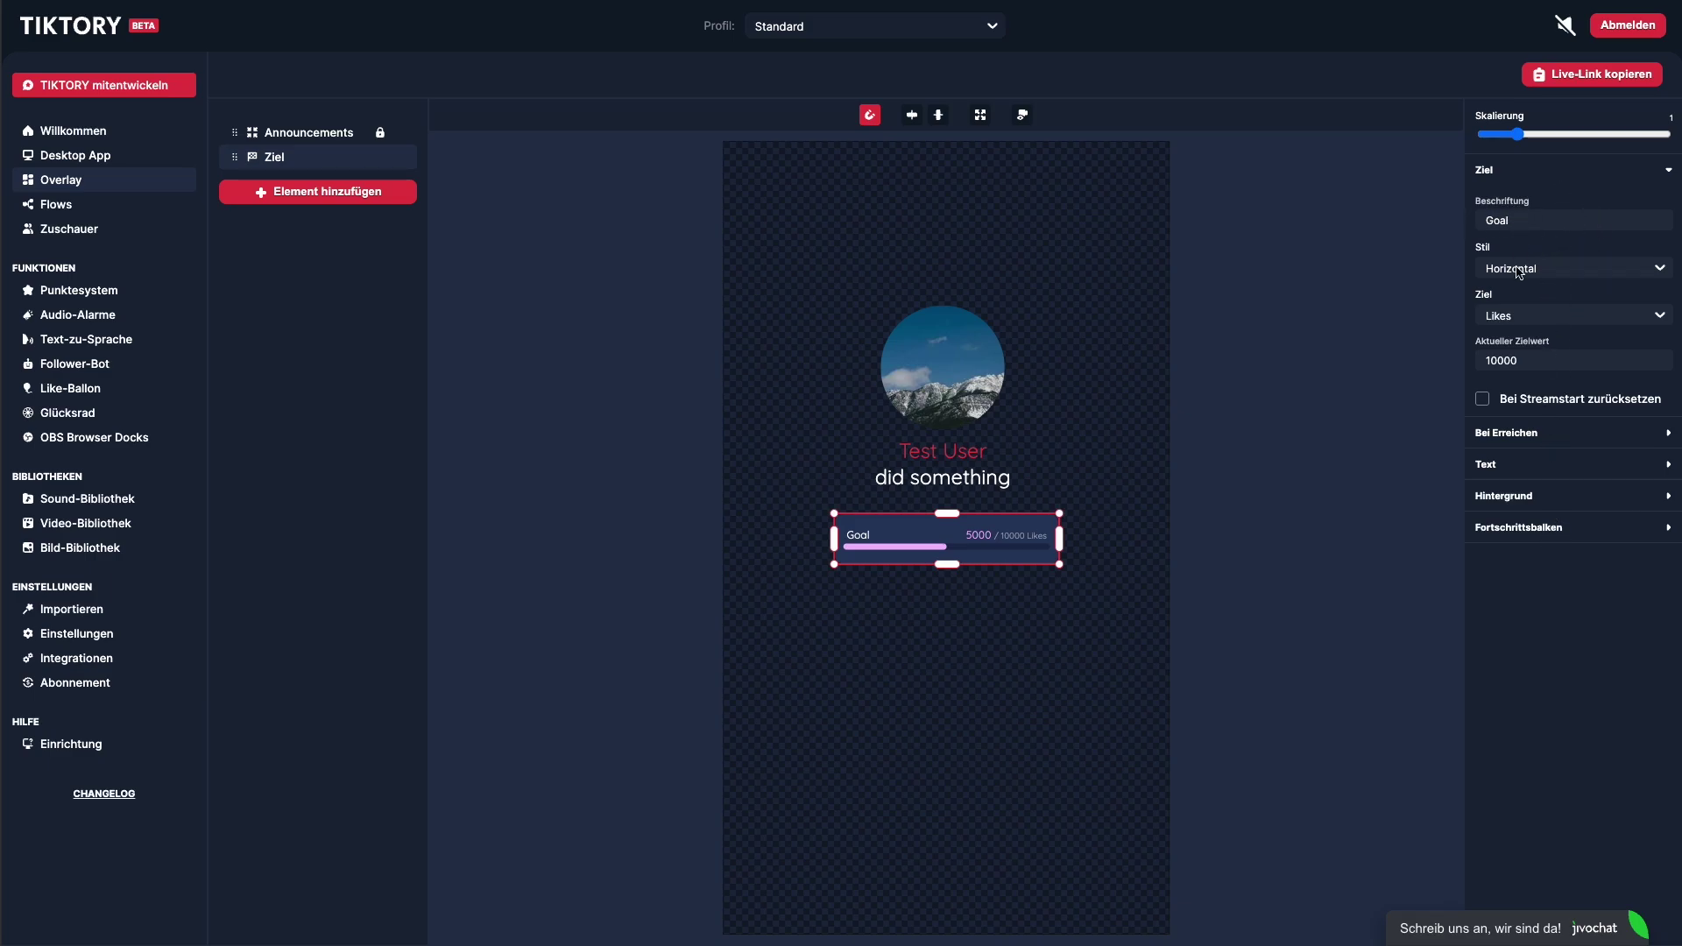
click(1518, 317)
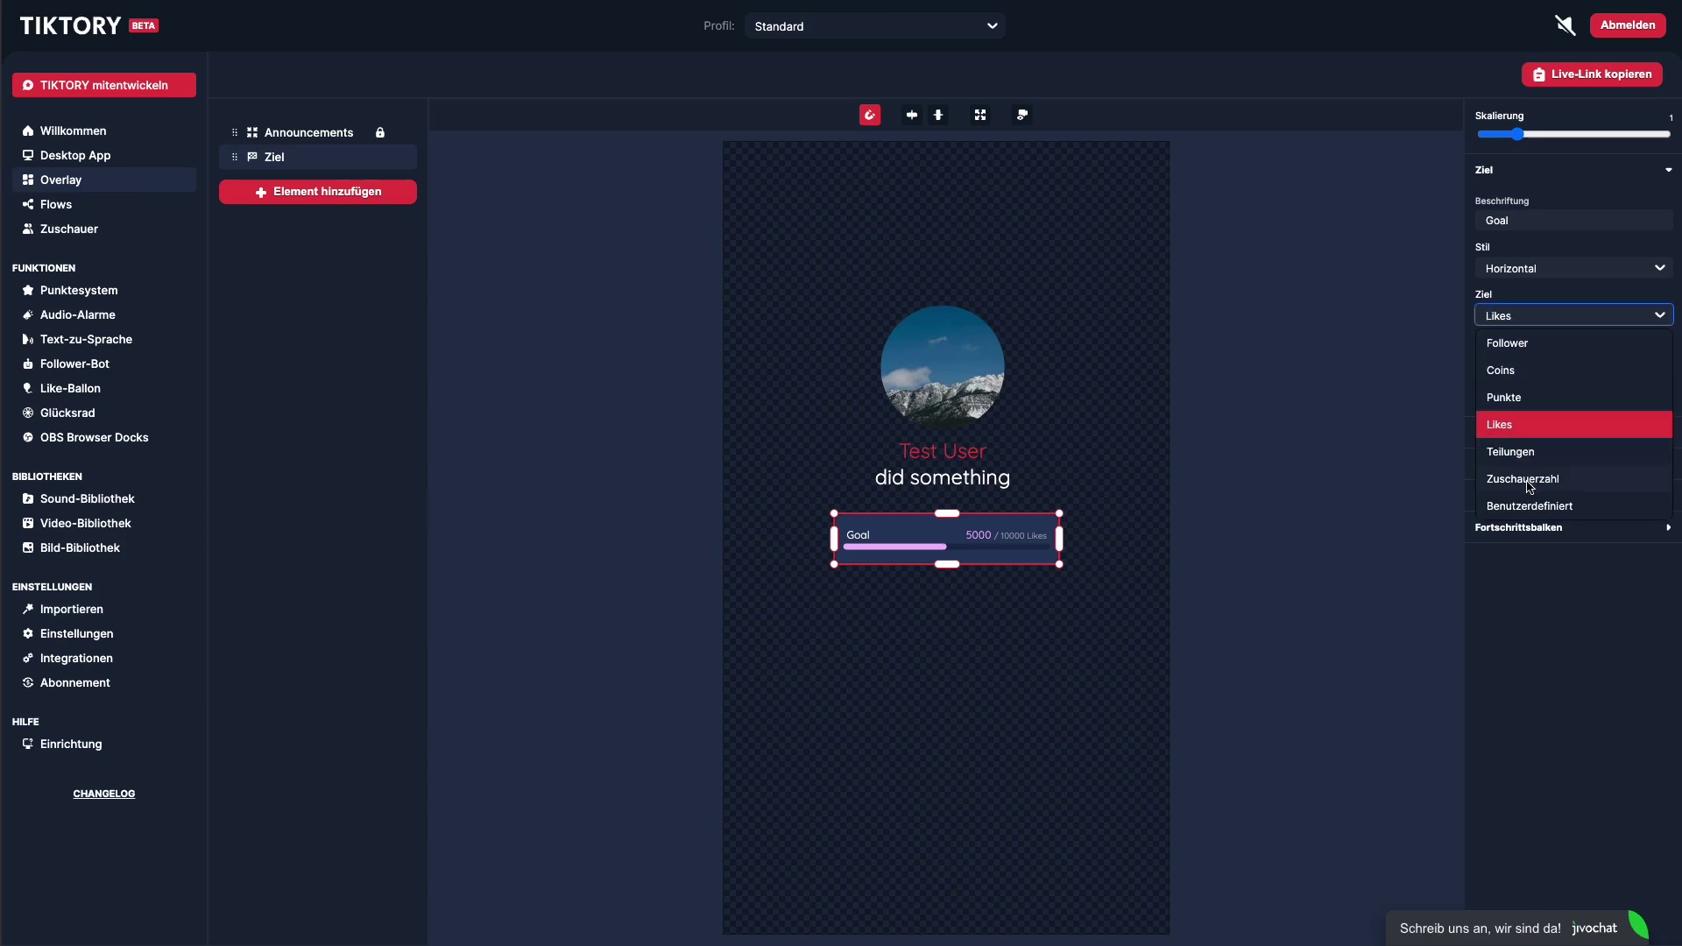
click(1545, 314)
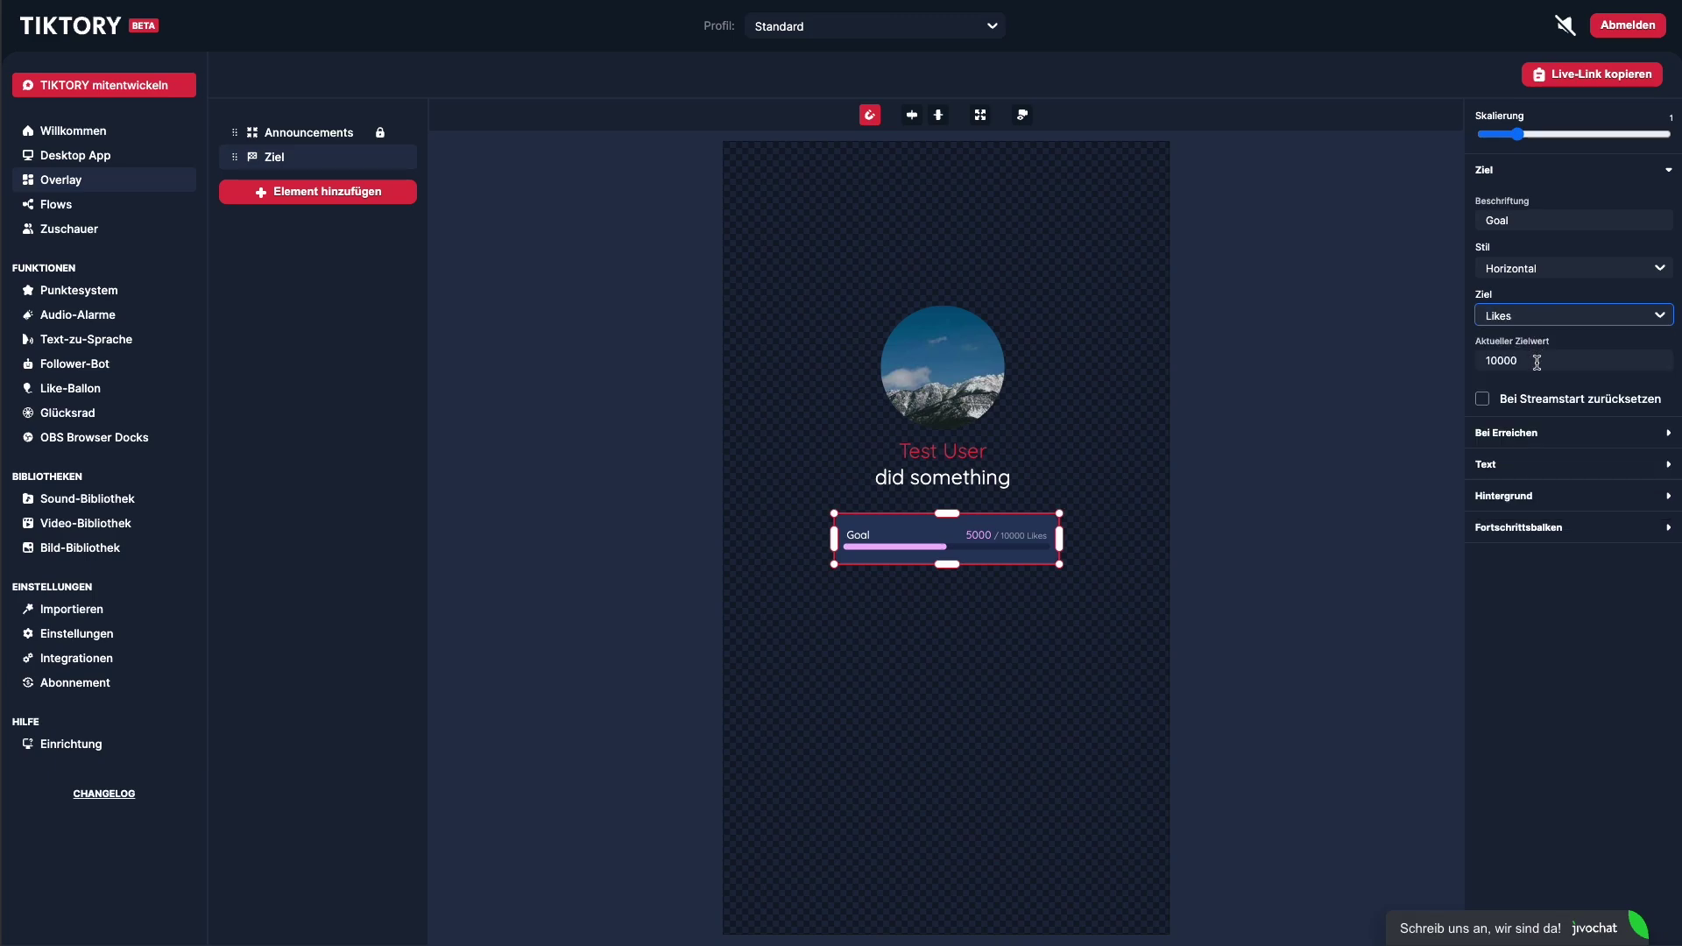
click(1521, 489)
click(1521, 467)
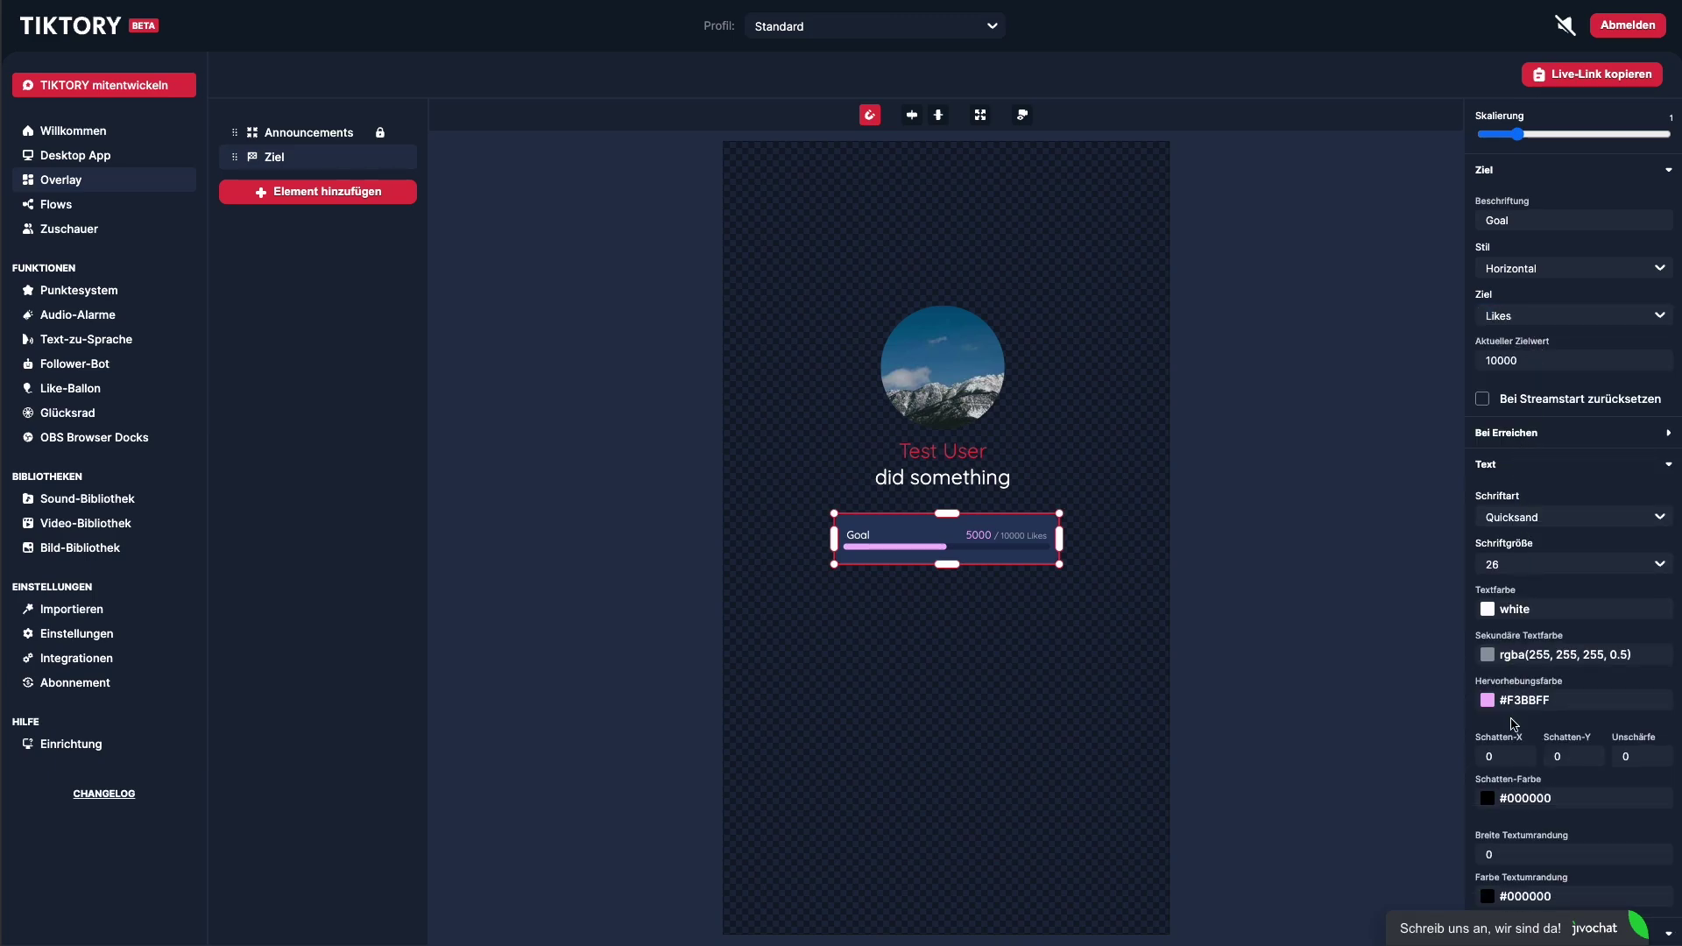
scroll(1550, 605, down, 3)
scroll(1555, 544, up, 3)
Add a 10:00 Timer at the top of the overlay and review its Modifikationen settings.
click(351, 198)
click(577, 388)
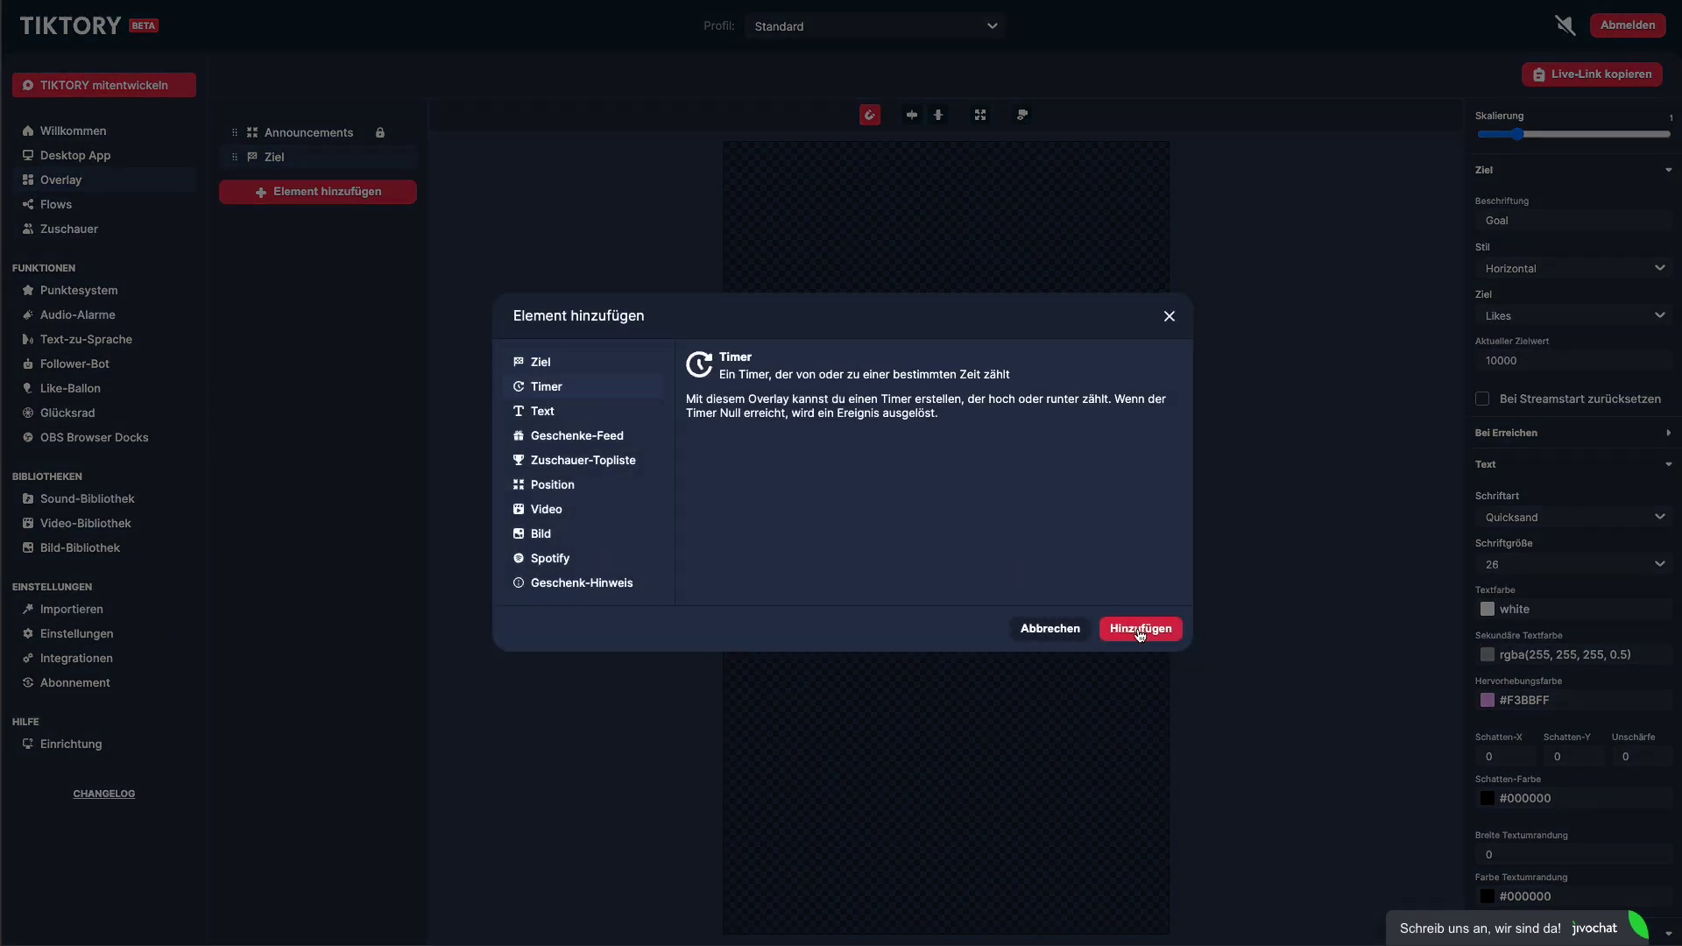
click(1139, 632)
drag(974, 545, 974, 199)
click(1210, 235)
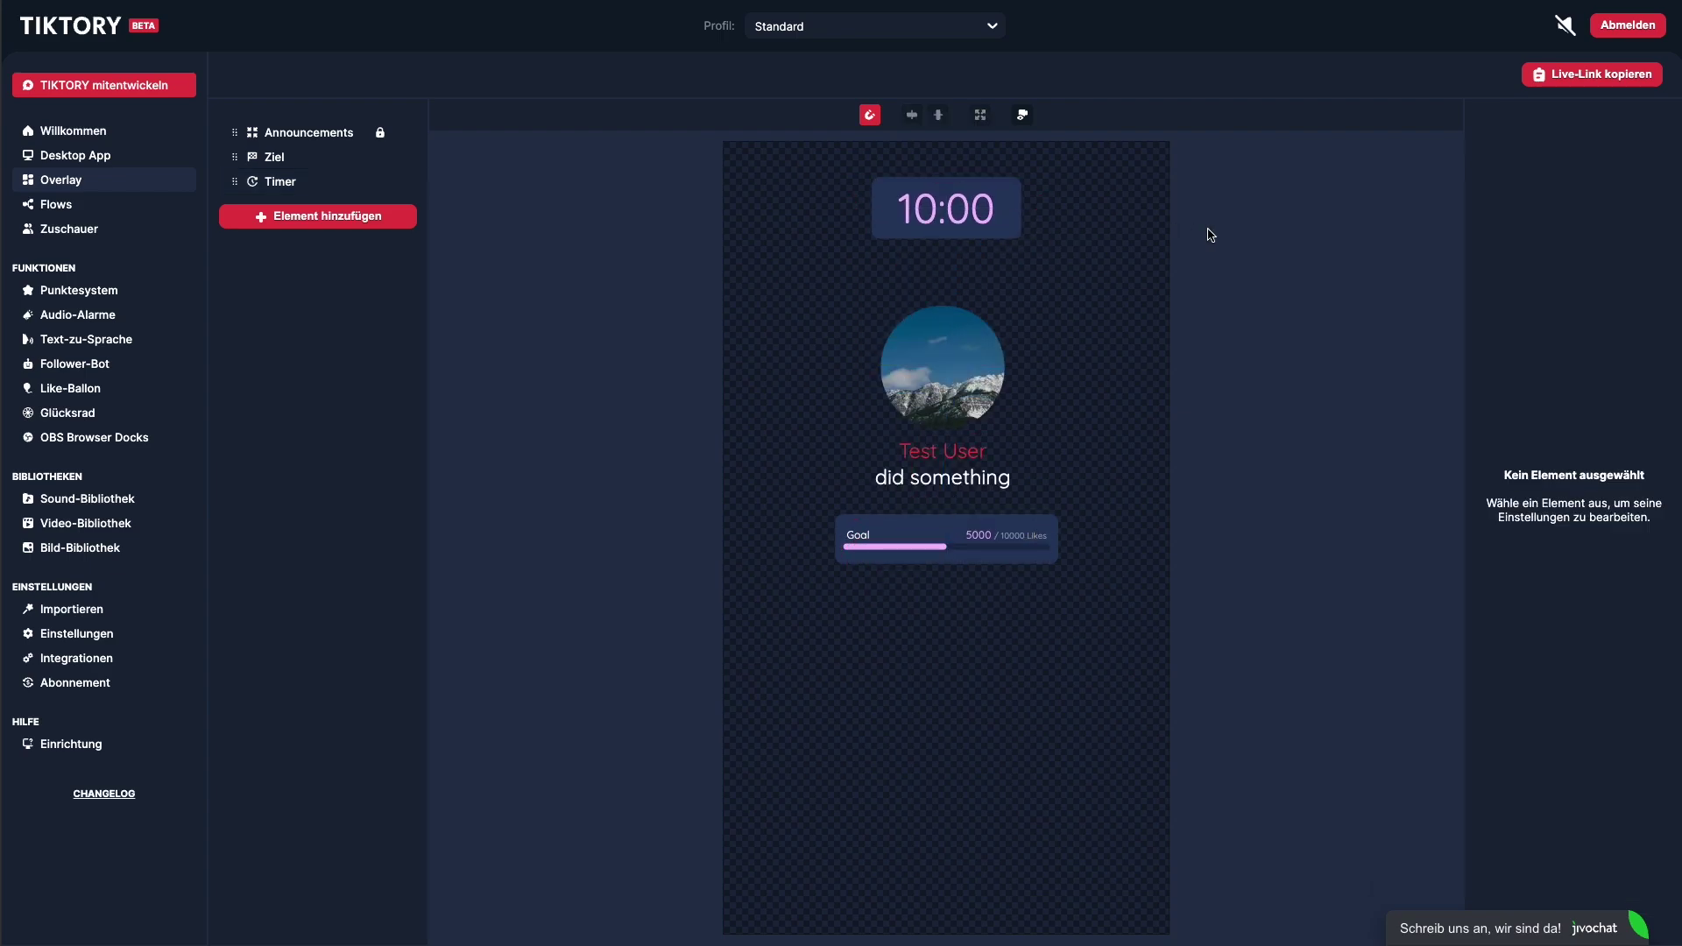
click(992, 219)
click(1525, 438)
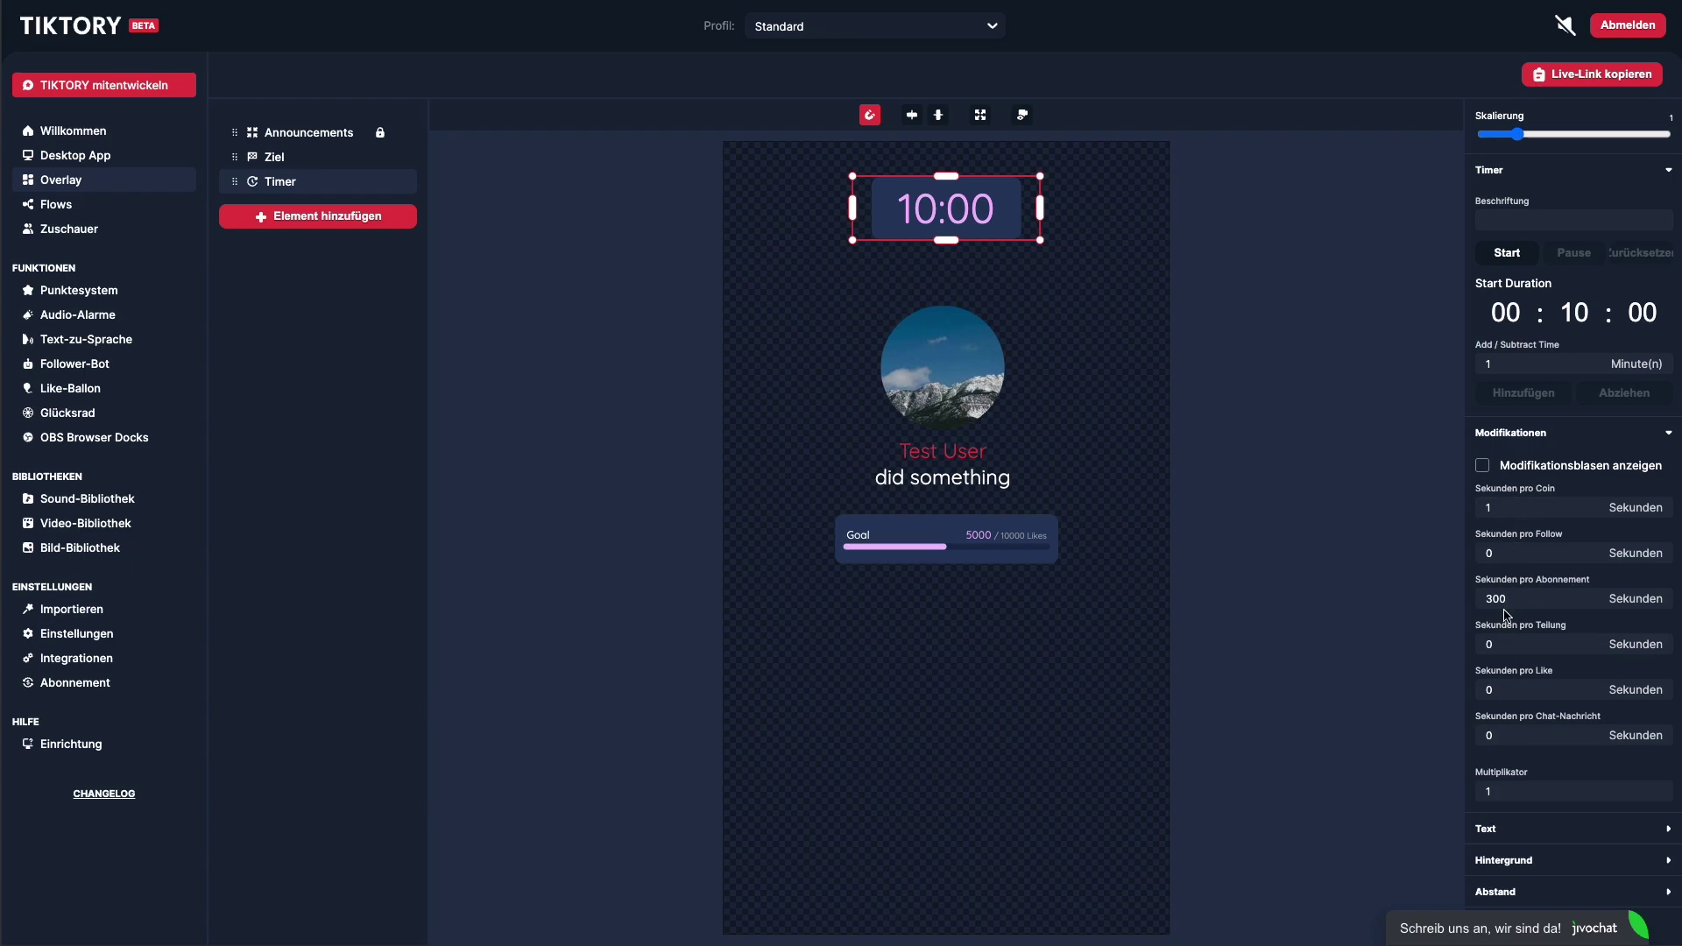
scroll(1508, 721, down, 1)
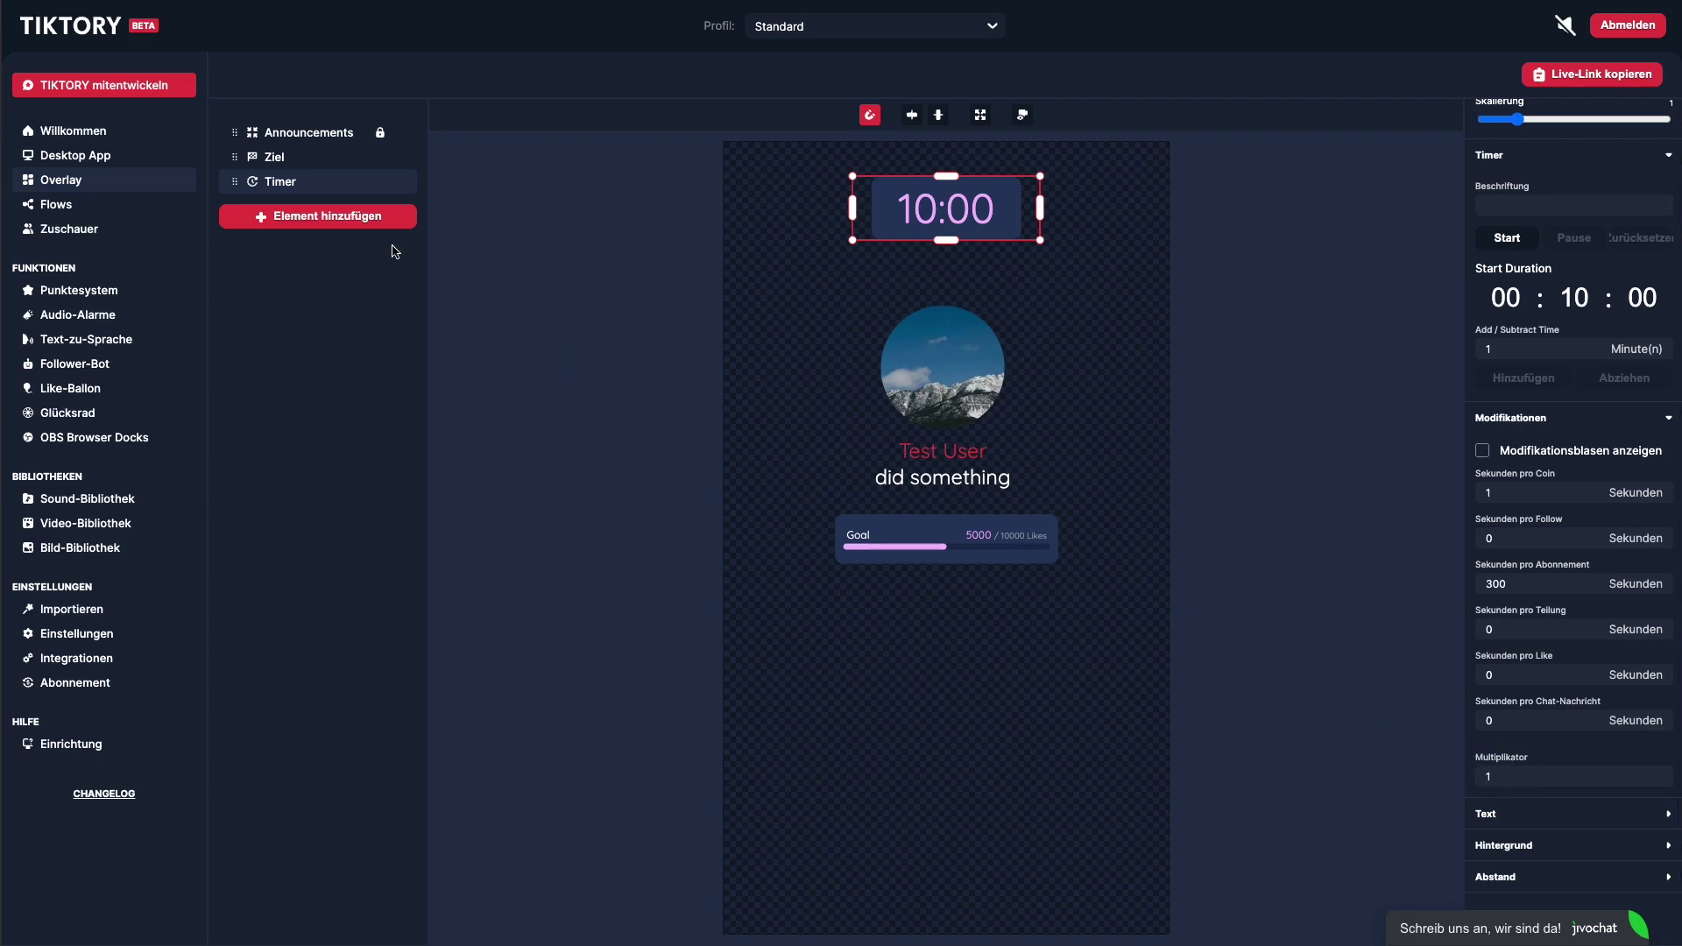
Add a Text element and place it right of the 10:00 timer.
click(338, 218)
click(574, 412)
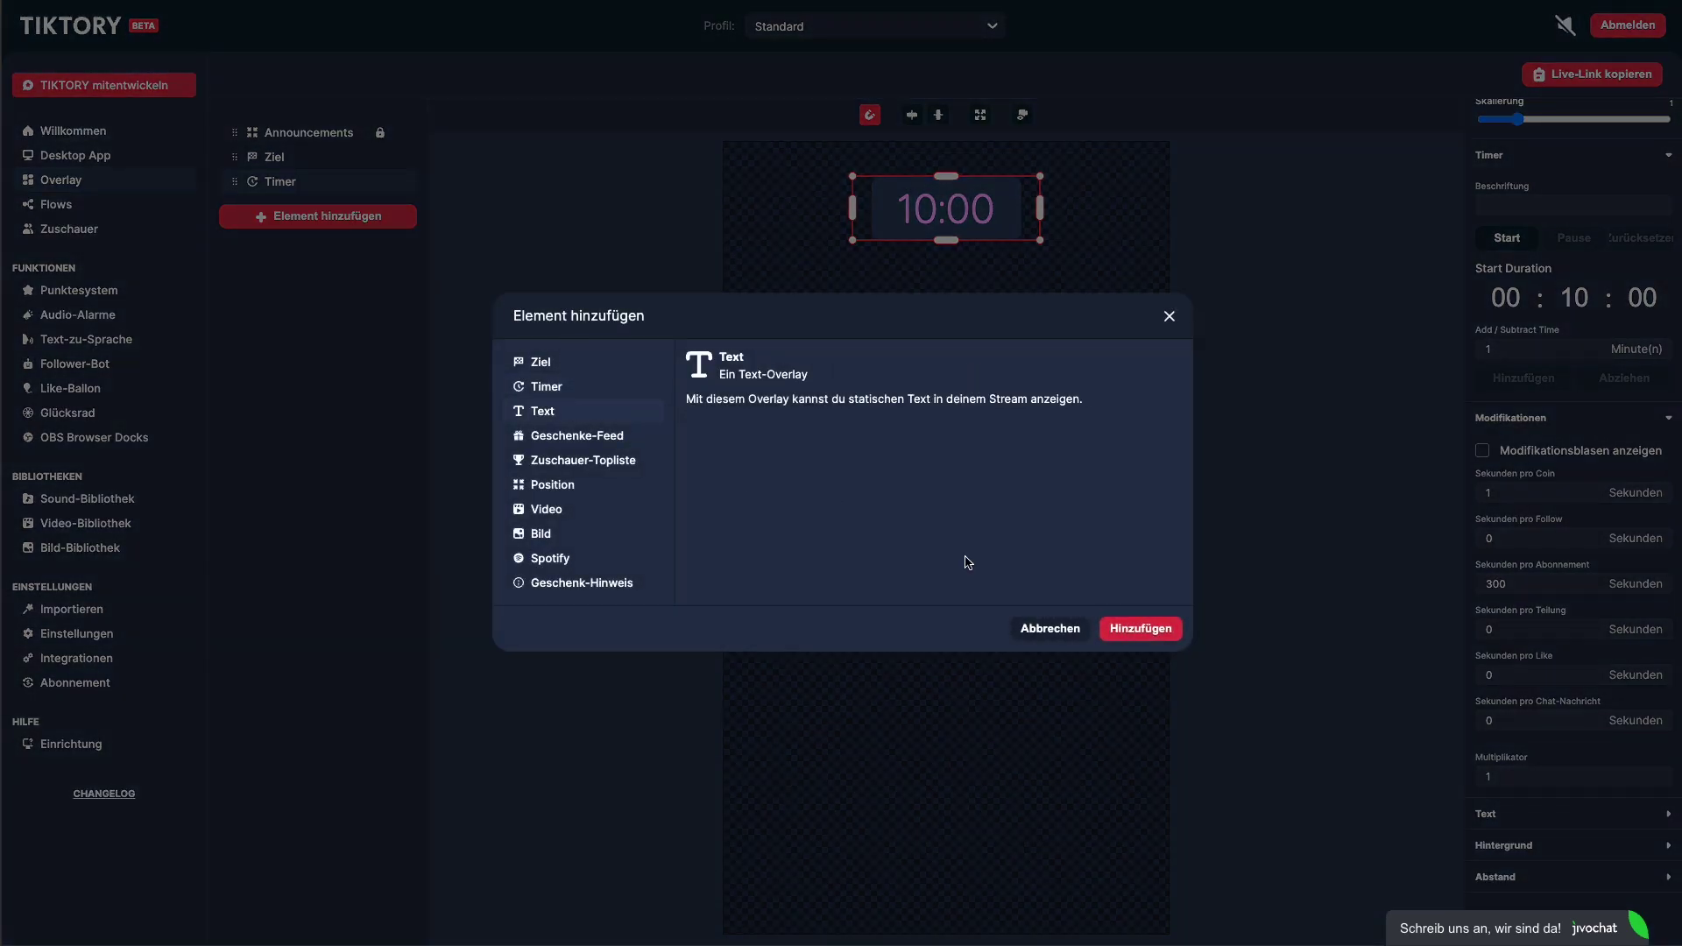
click(1142, 629)
drag(963, 524, 1105, 207)
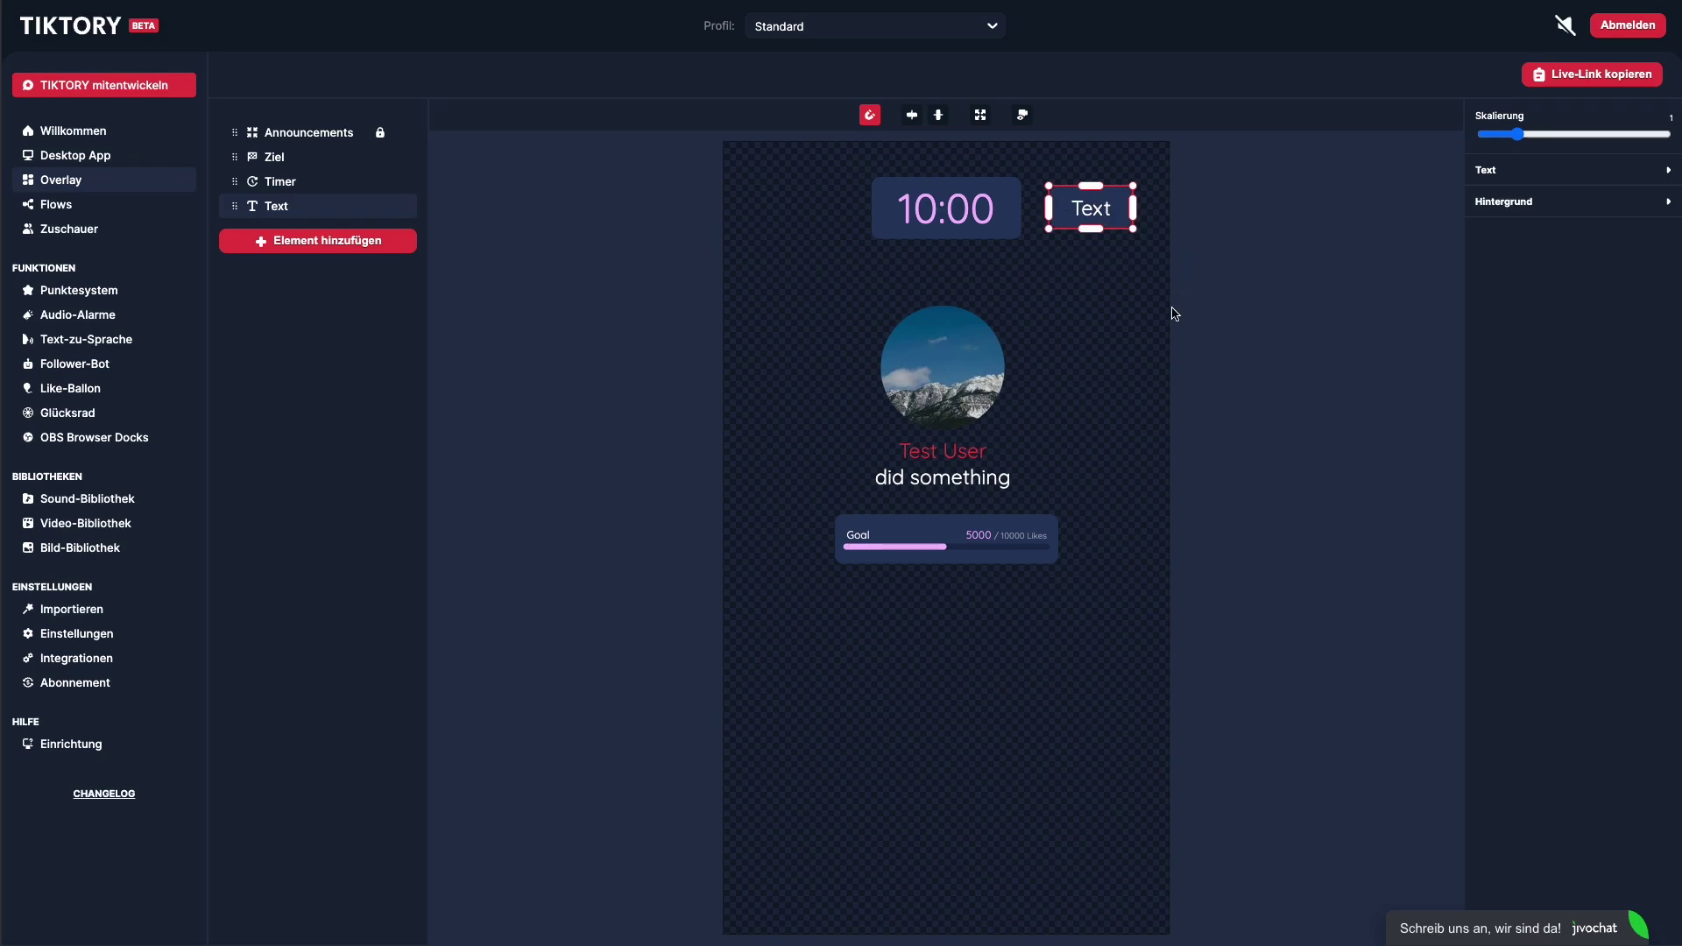
click(1165, 380)
Add a Geschenke-Feed in the bottom-left corner and switch its Stil to Kompakt.
click(273, 241)
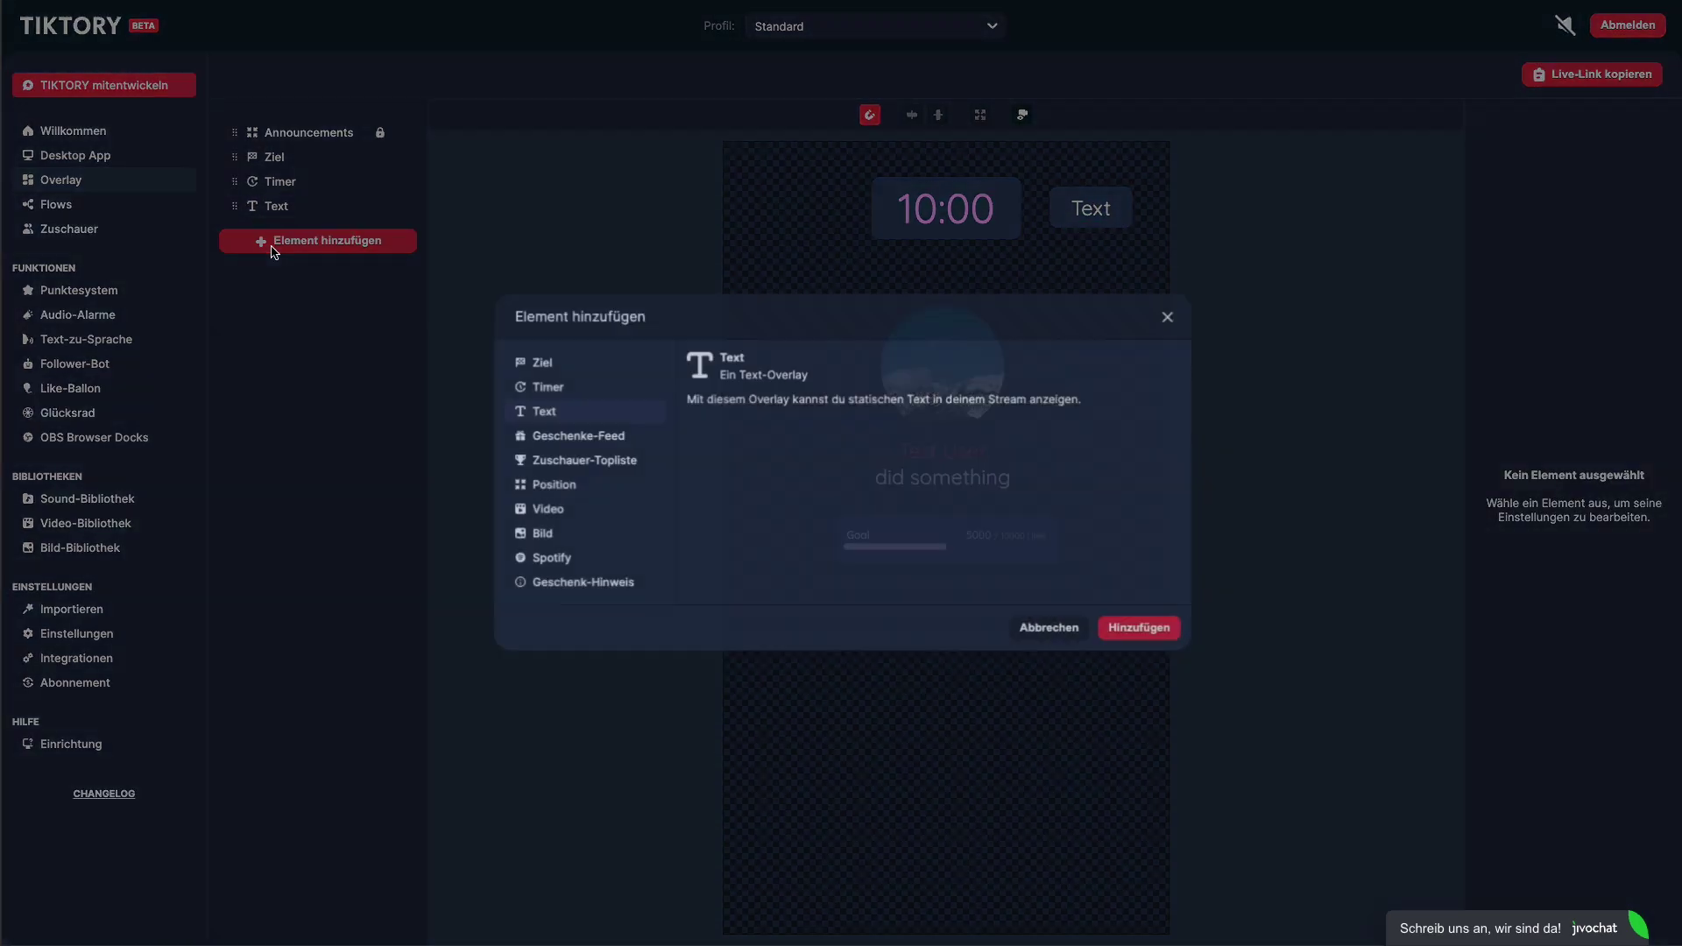
click(584, 438)
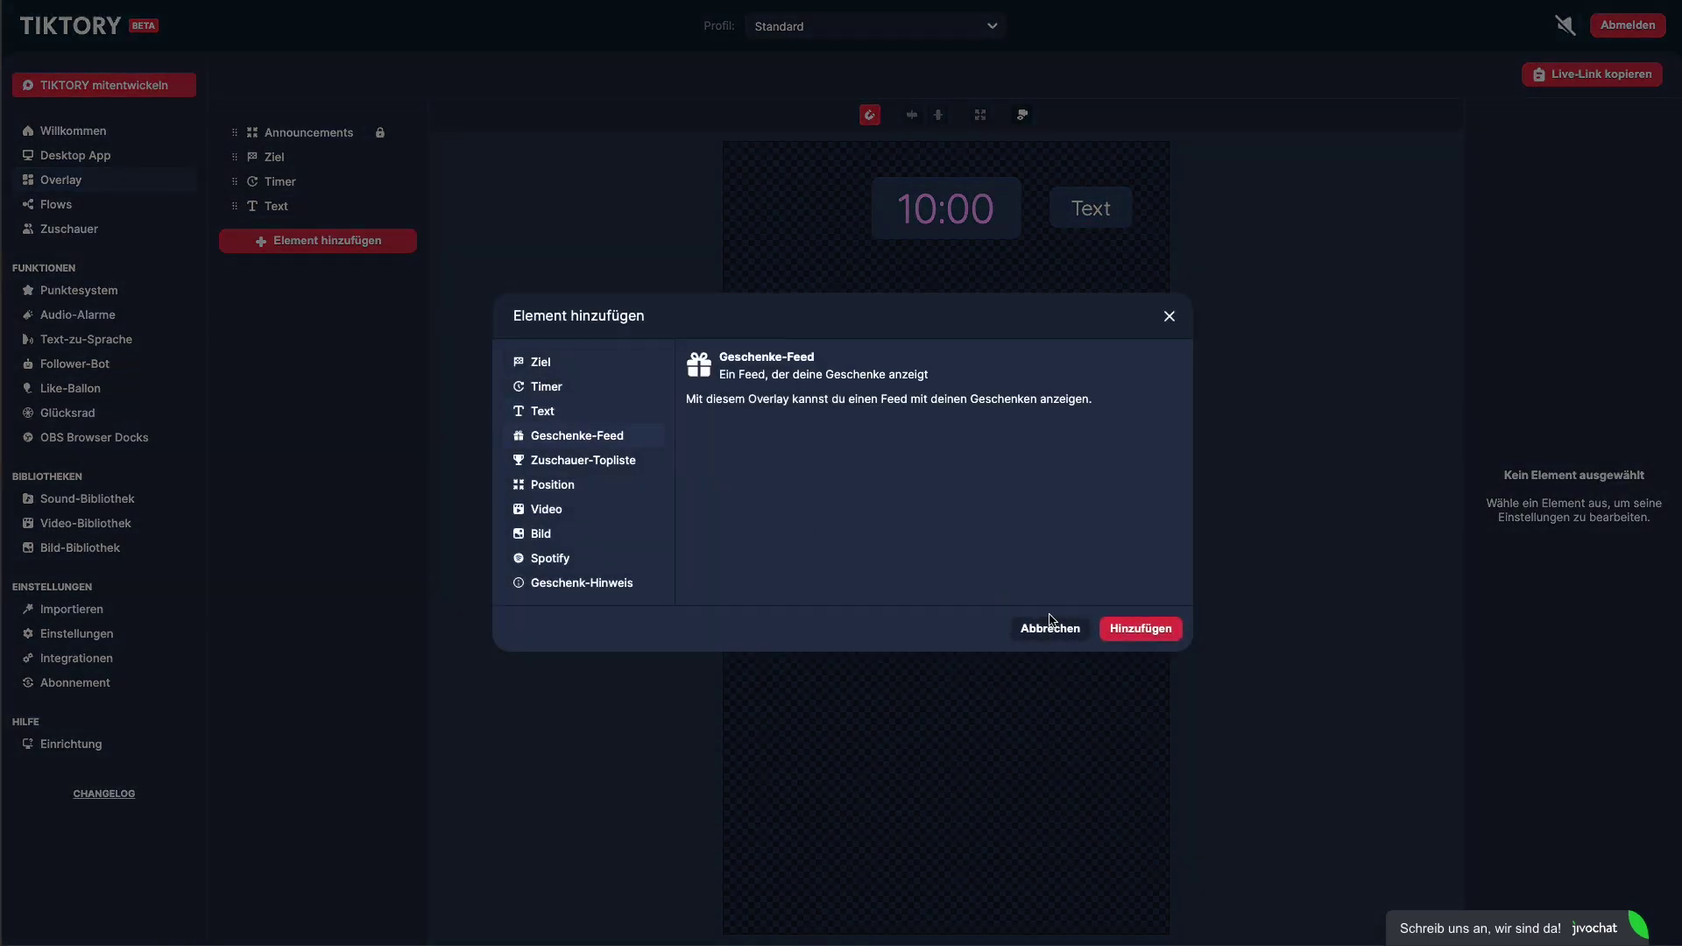
click(1119, 632)
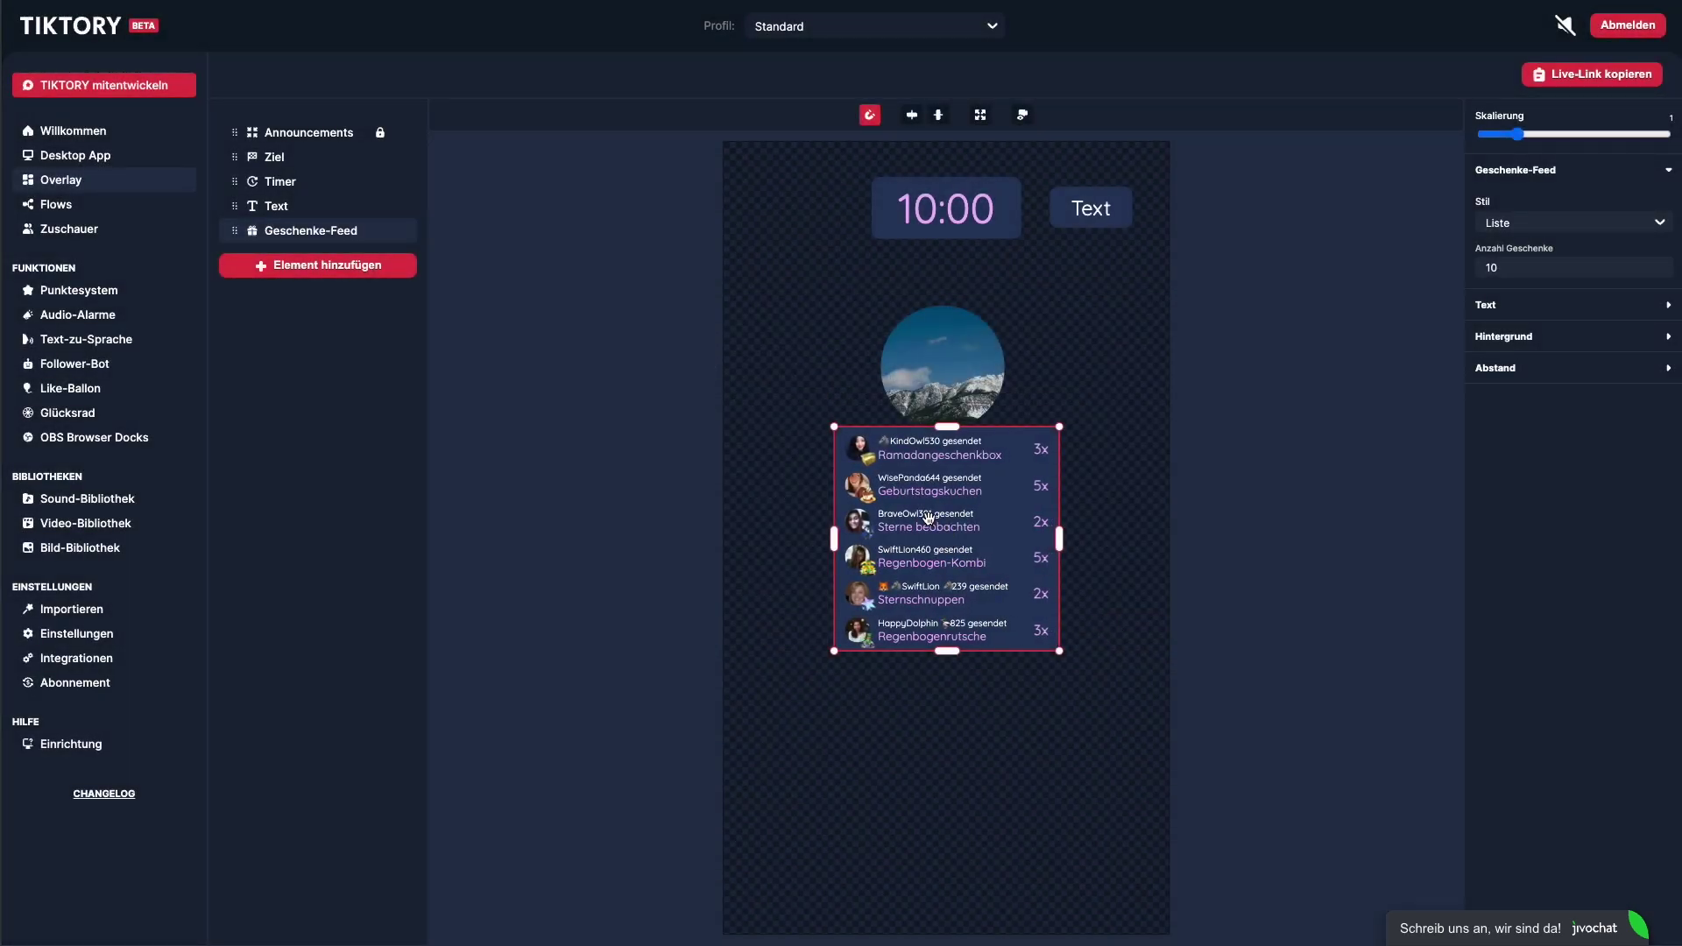
drag(934, 517, 824, 804)
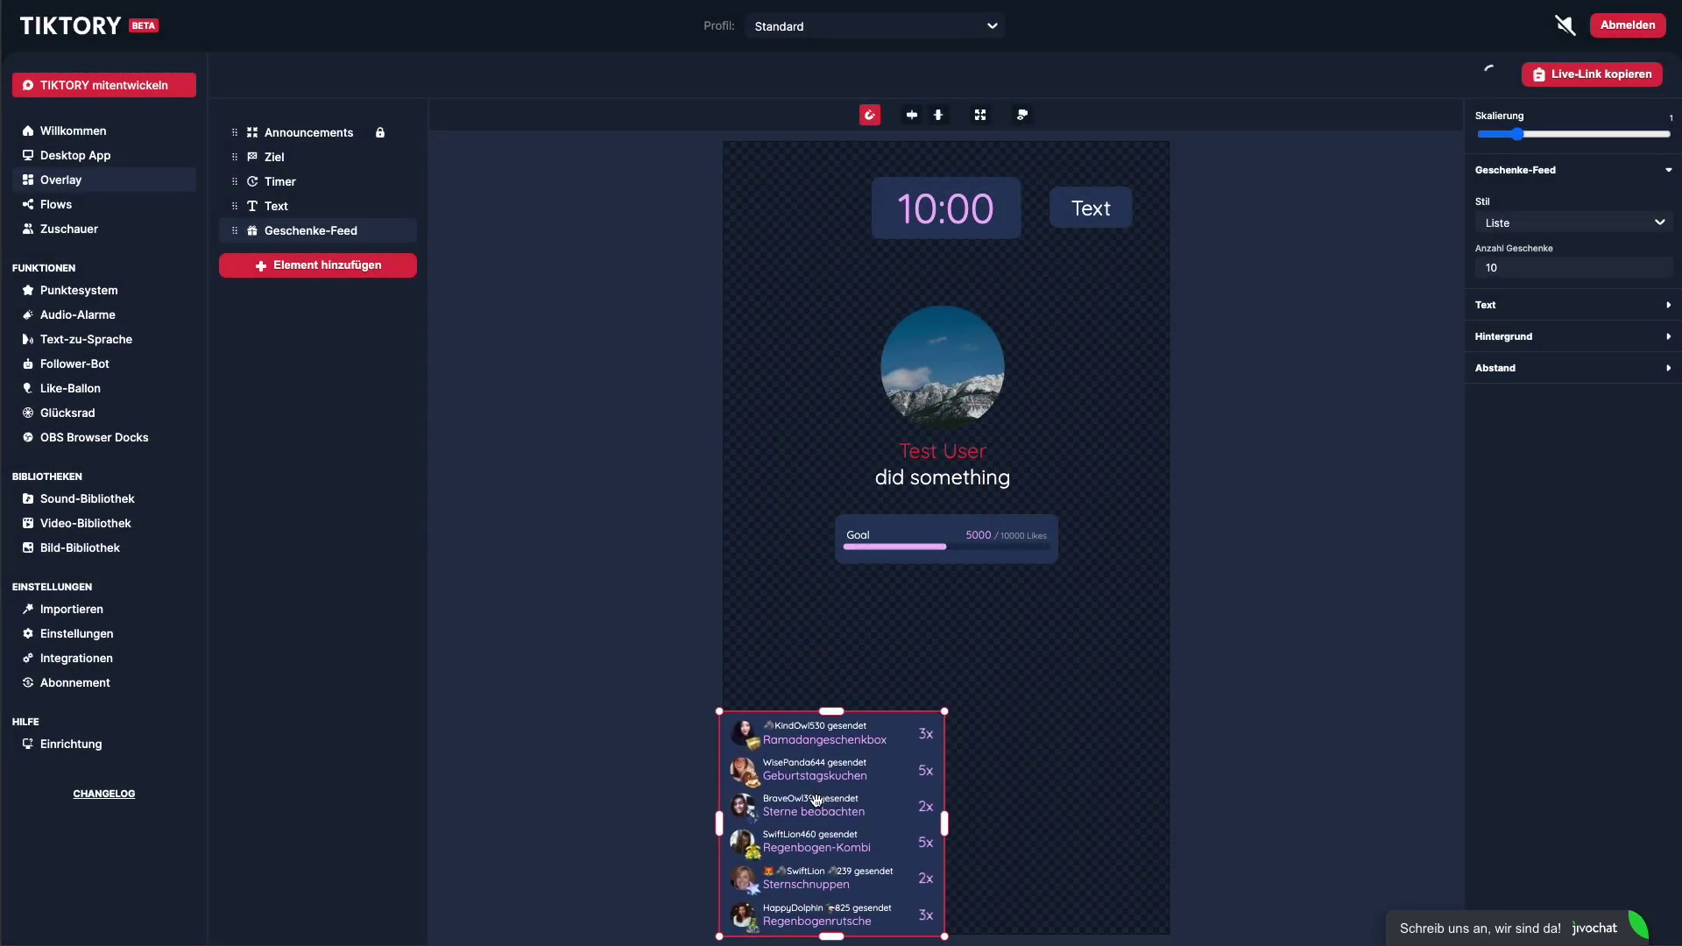
click(996, 759)
click(934, 752)
click(1541, 224)
click(1518, 277)
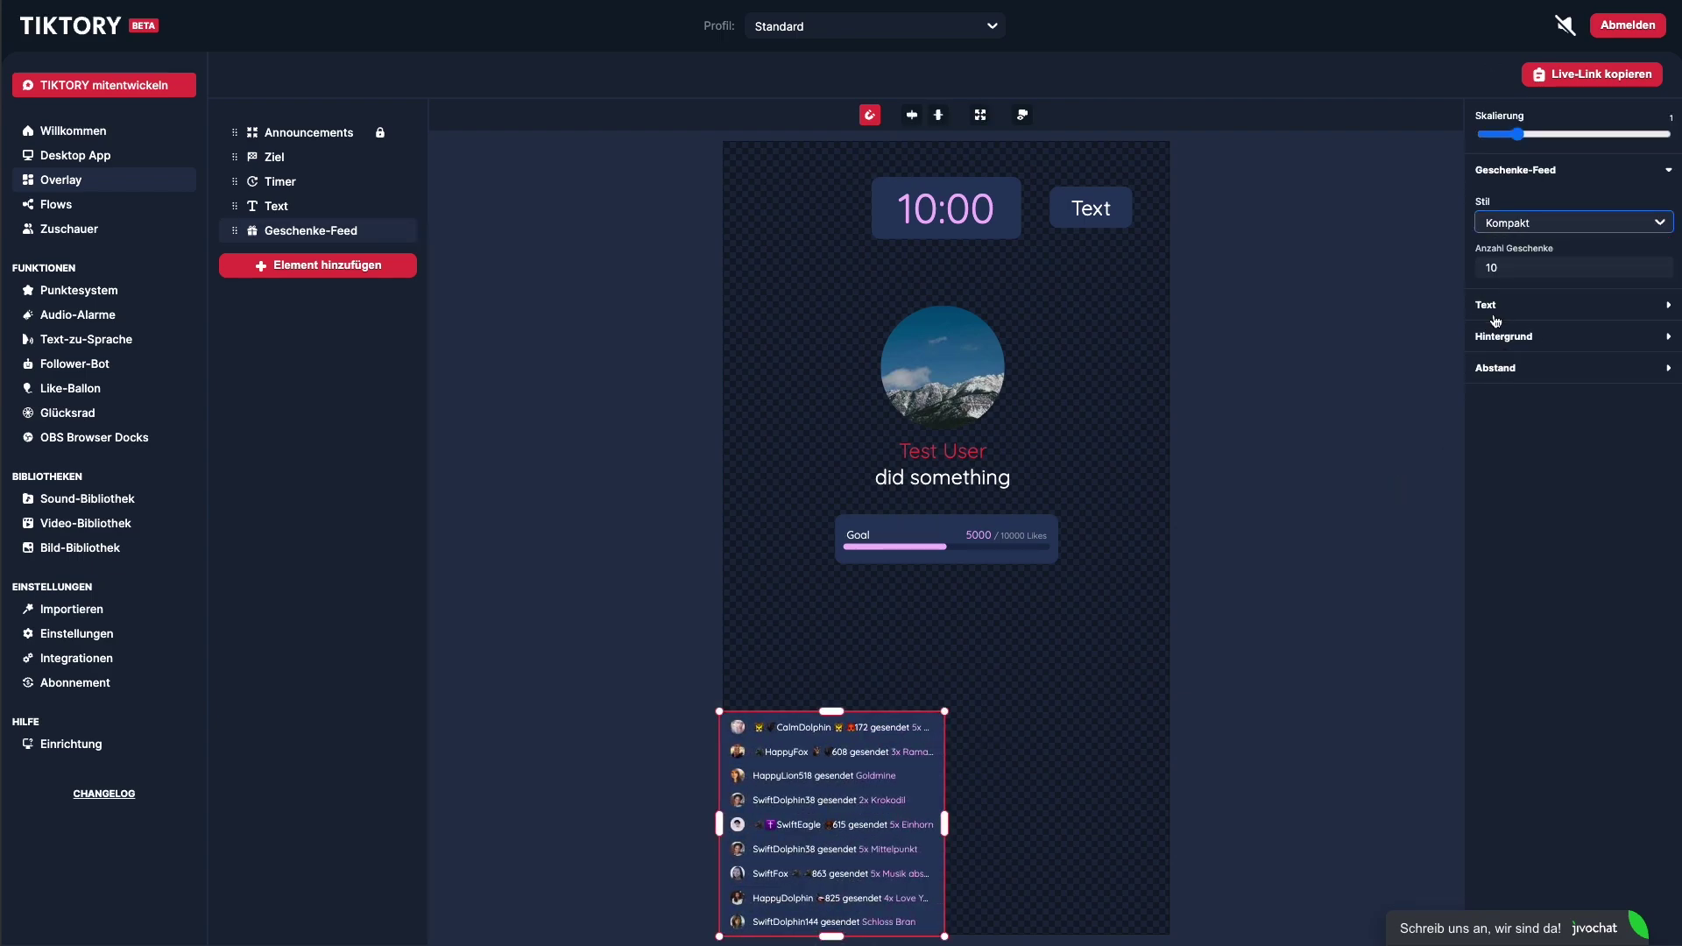
click(1525, 273)
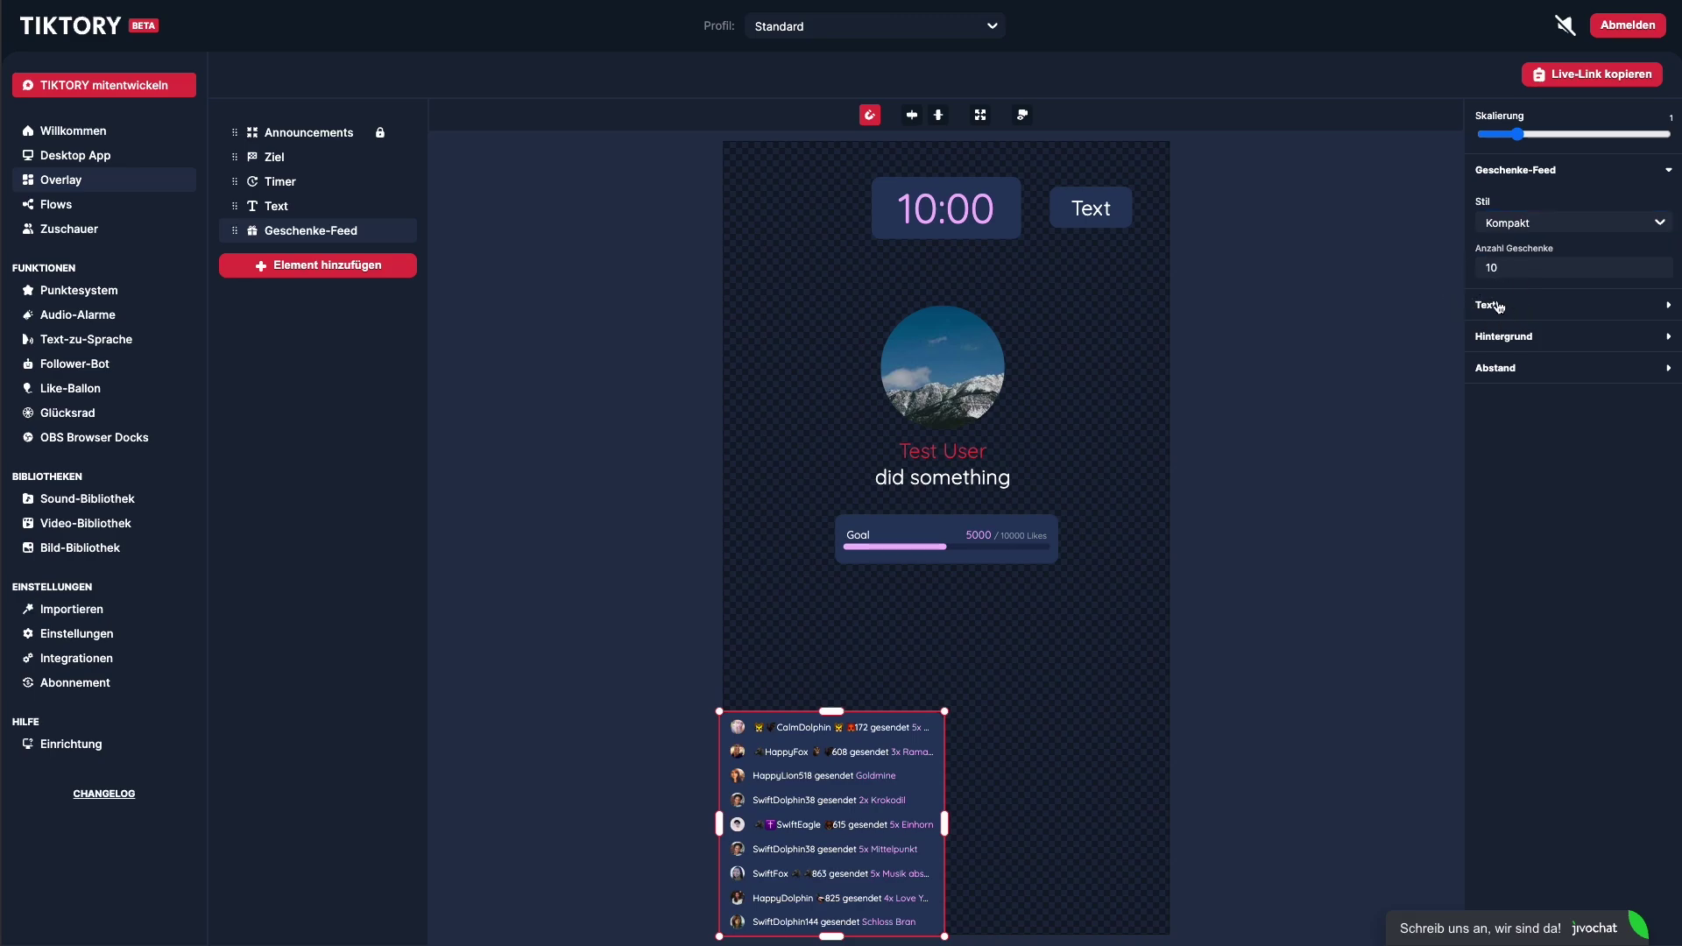
Add a bottom-right Zuschauer-Topliste keeping Meiste Punkte heute, with Wechseln turned on.
click(355, 263)
click(659, 471)
click(1141, 628)
drag(939, 604, 1142, 783)
click(1294, 678)
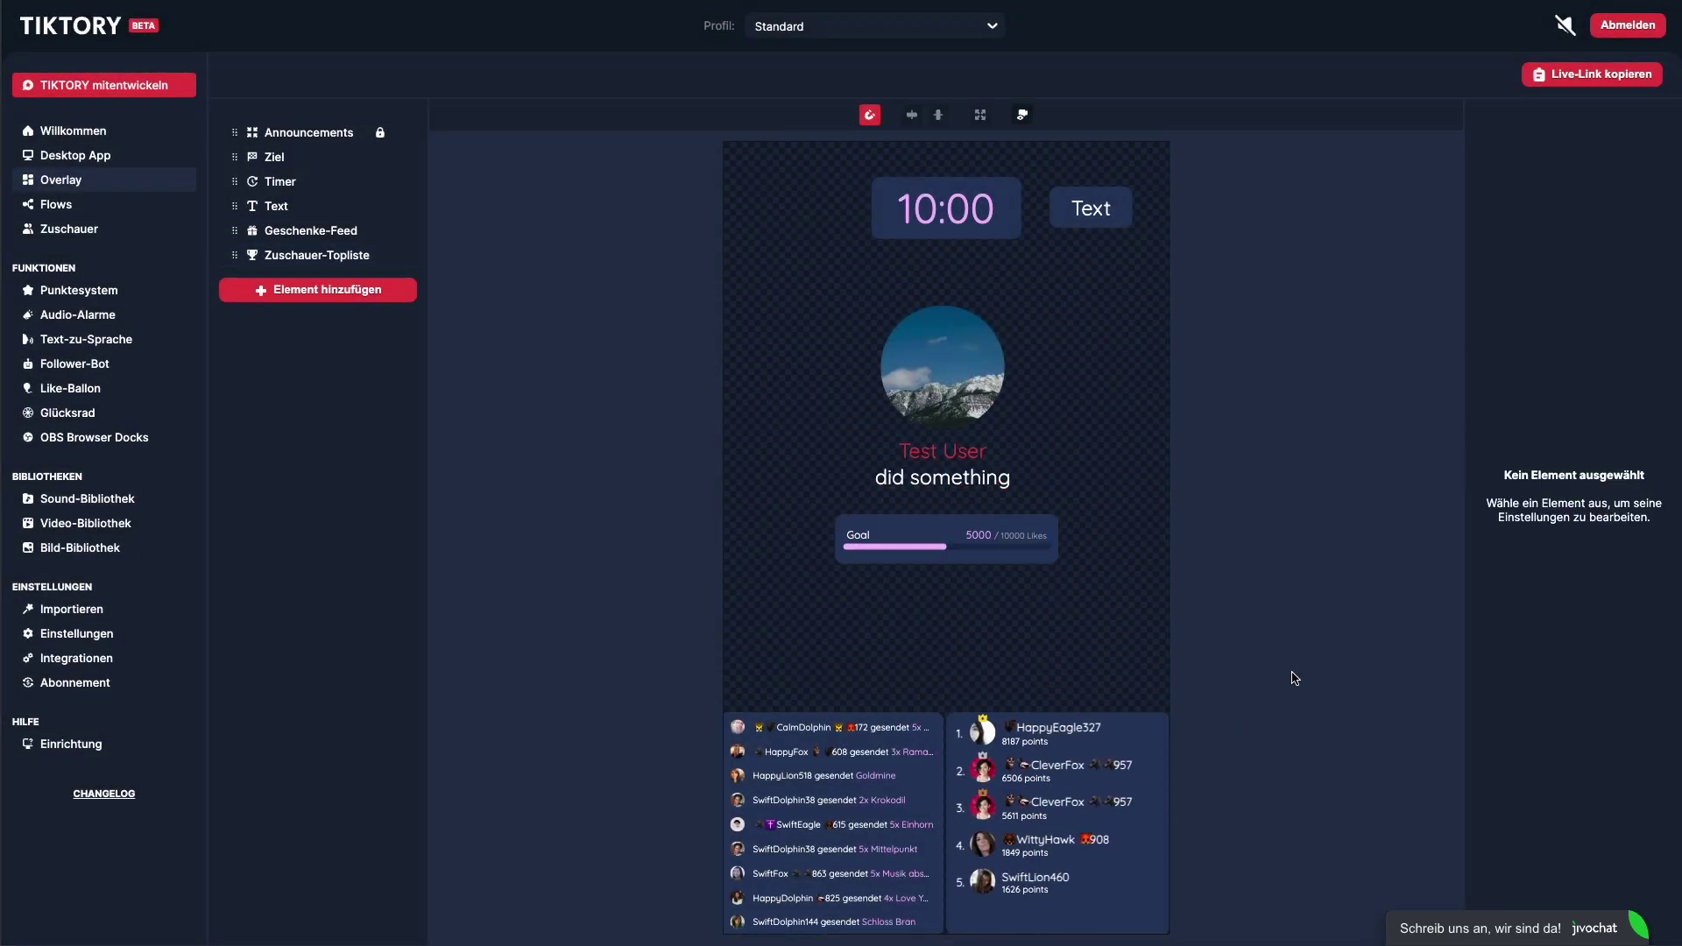
click(1074, 792)
click(1551, 246)
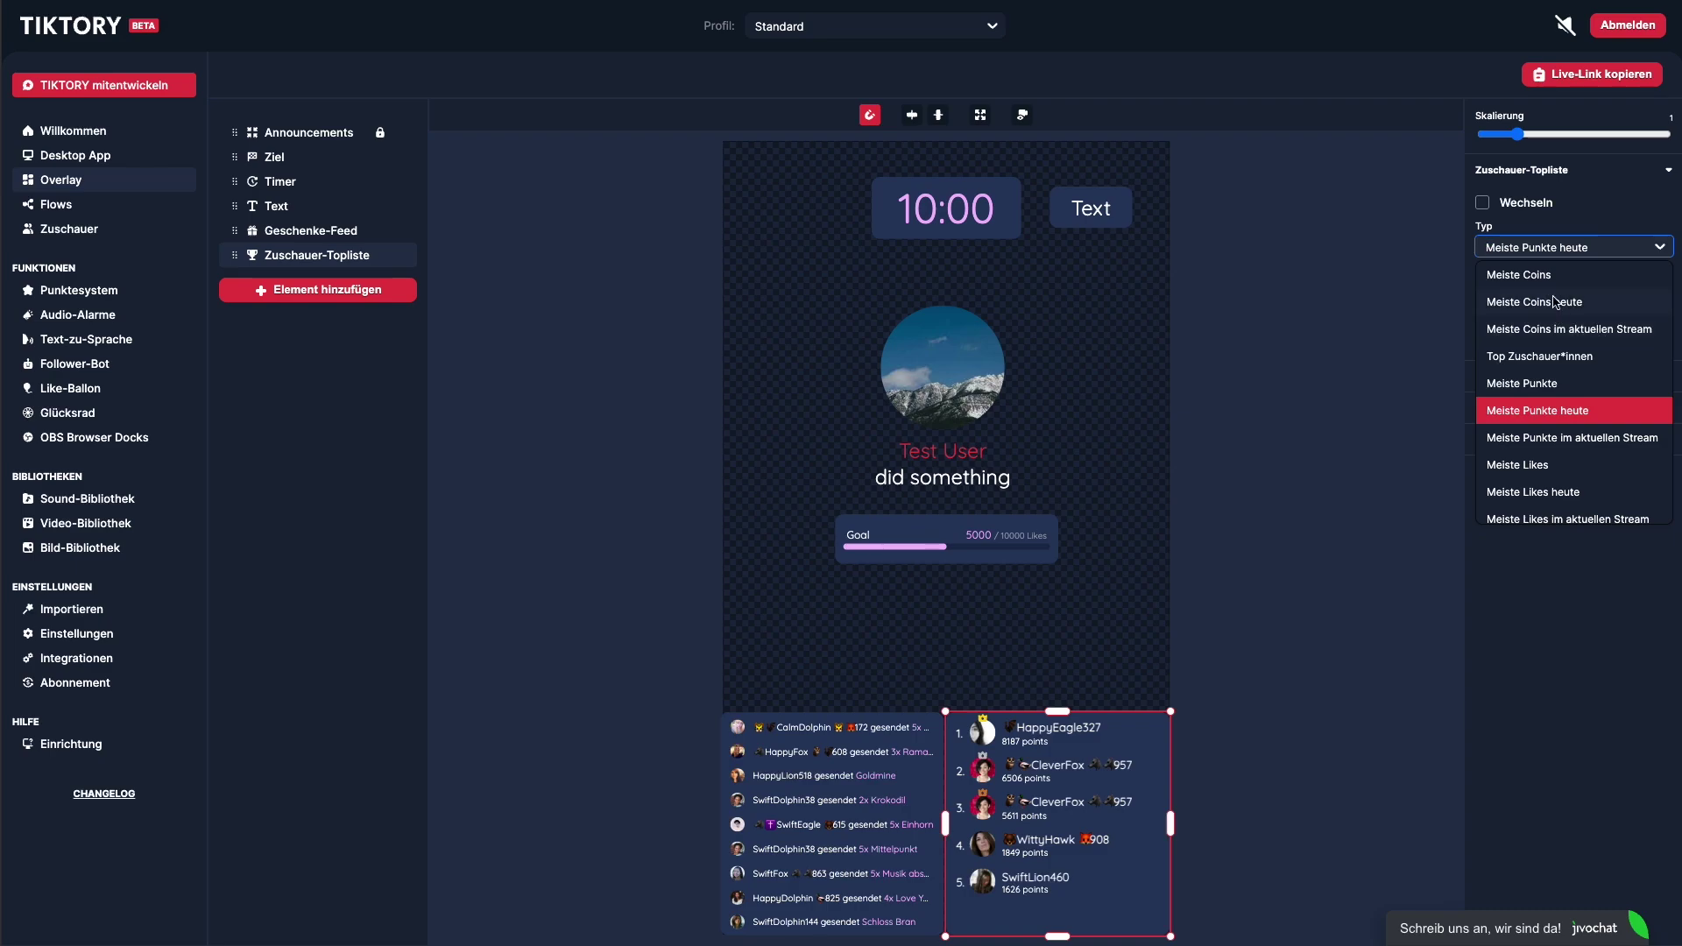
click(1543, 250)
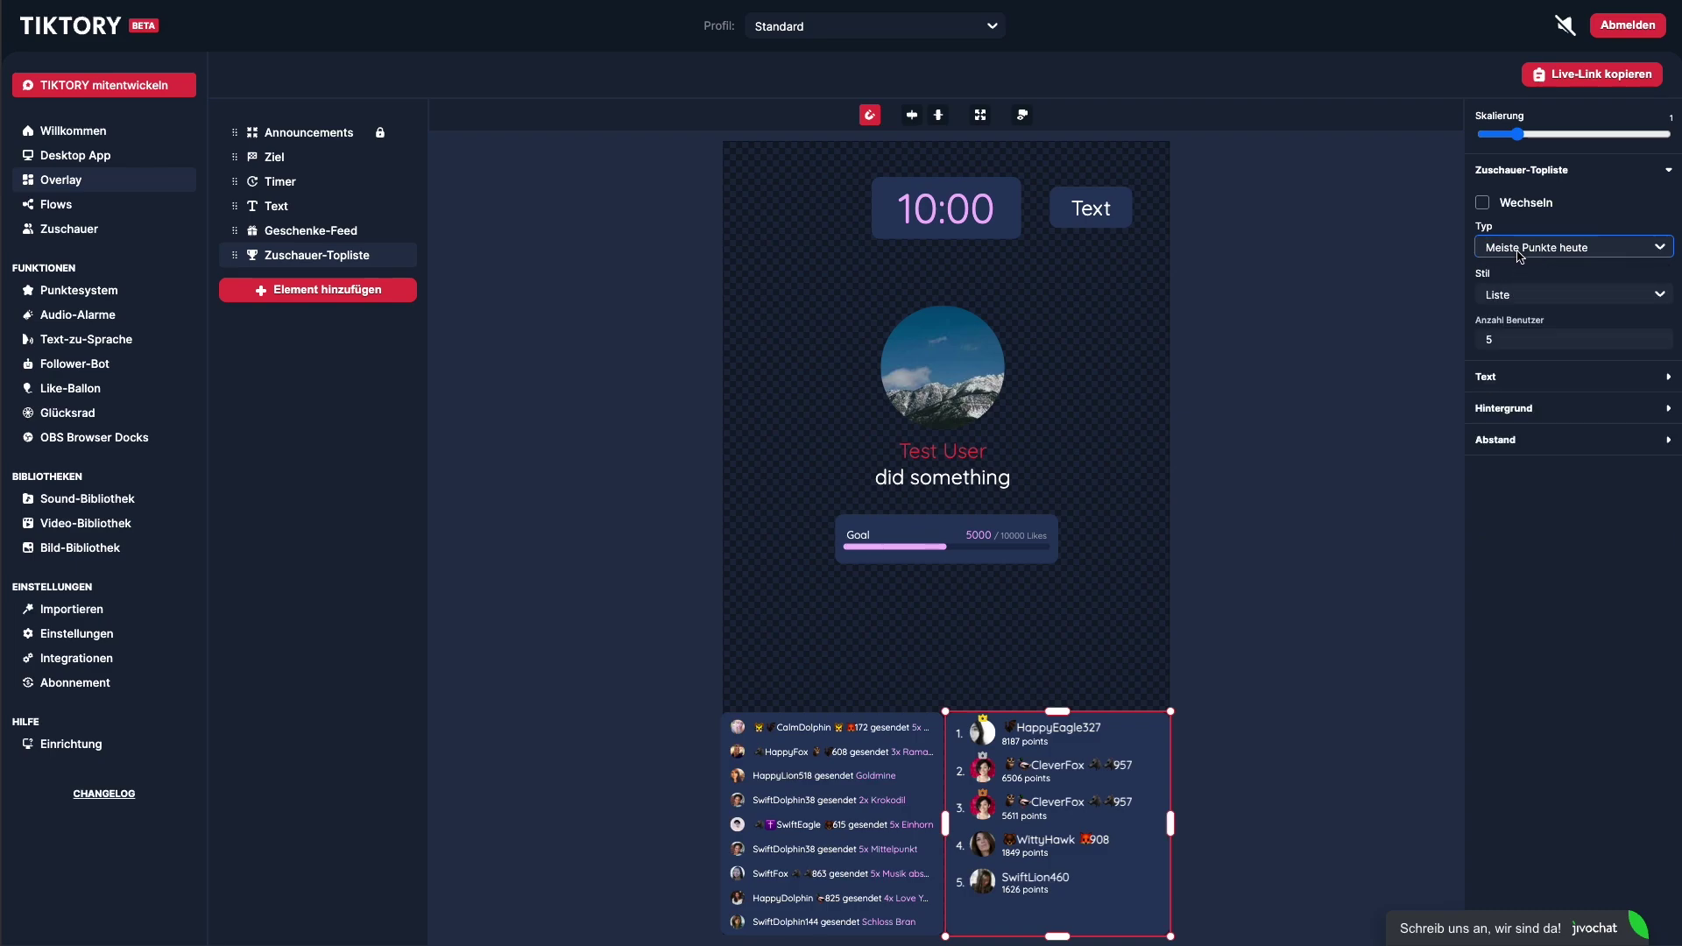
click(1484, 205)
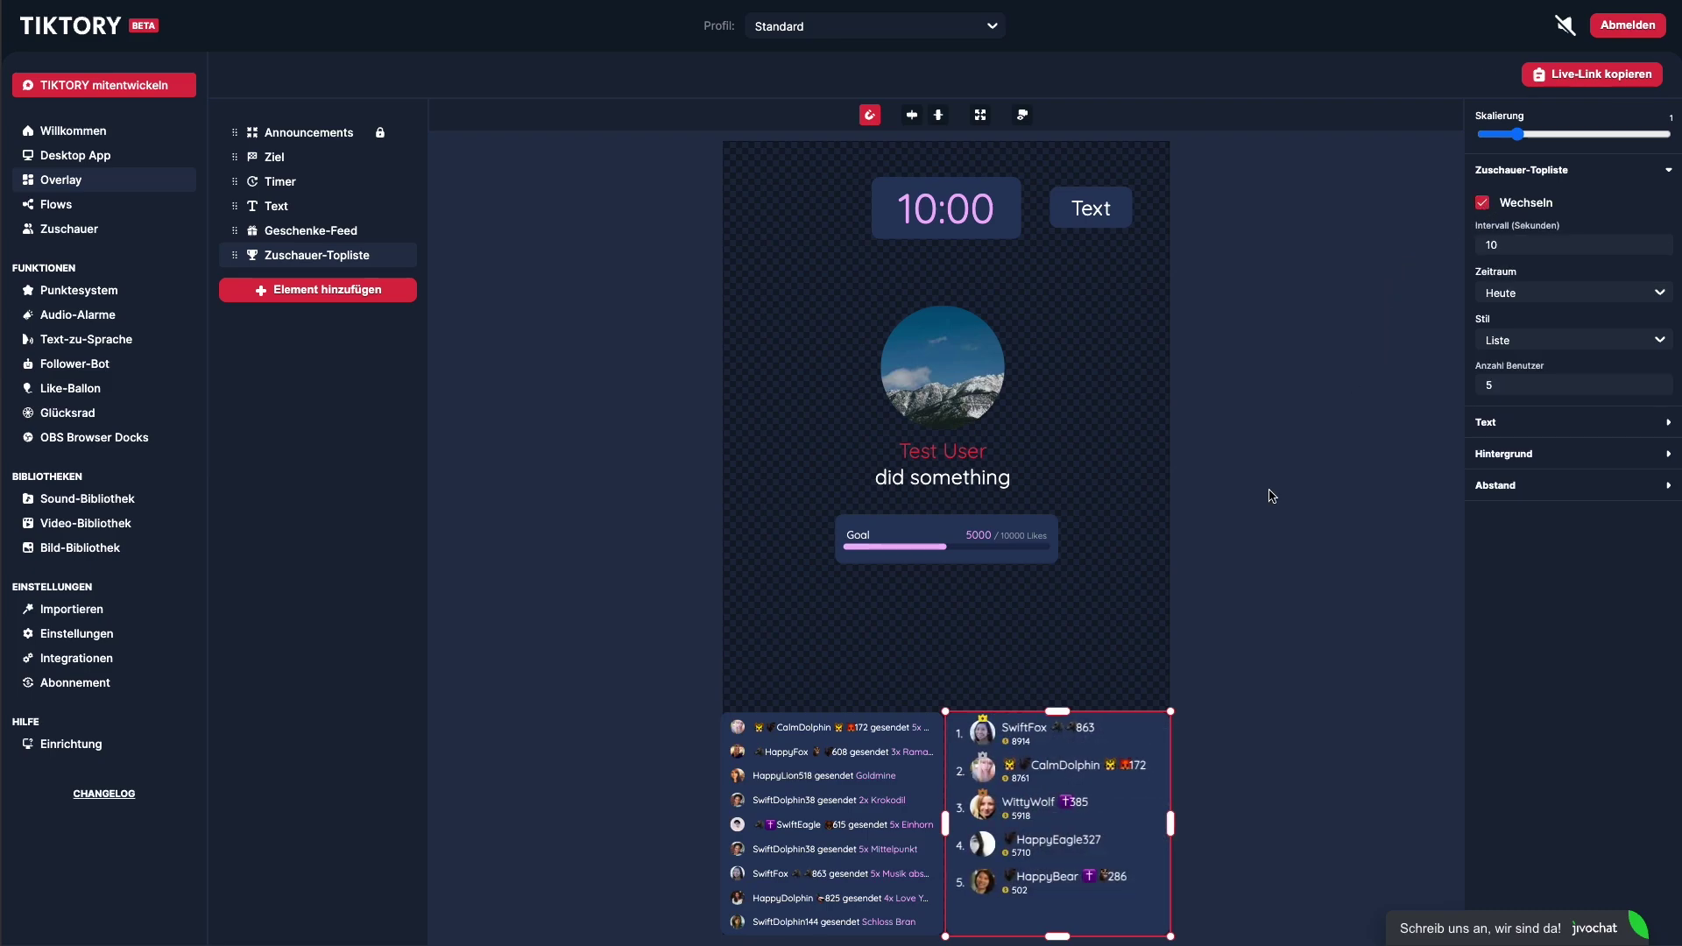
Add a Position element on the left and line it up beside the announcement circle.
click(350, 289)
click(551, 484)
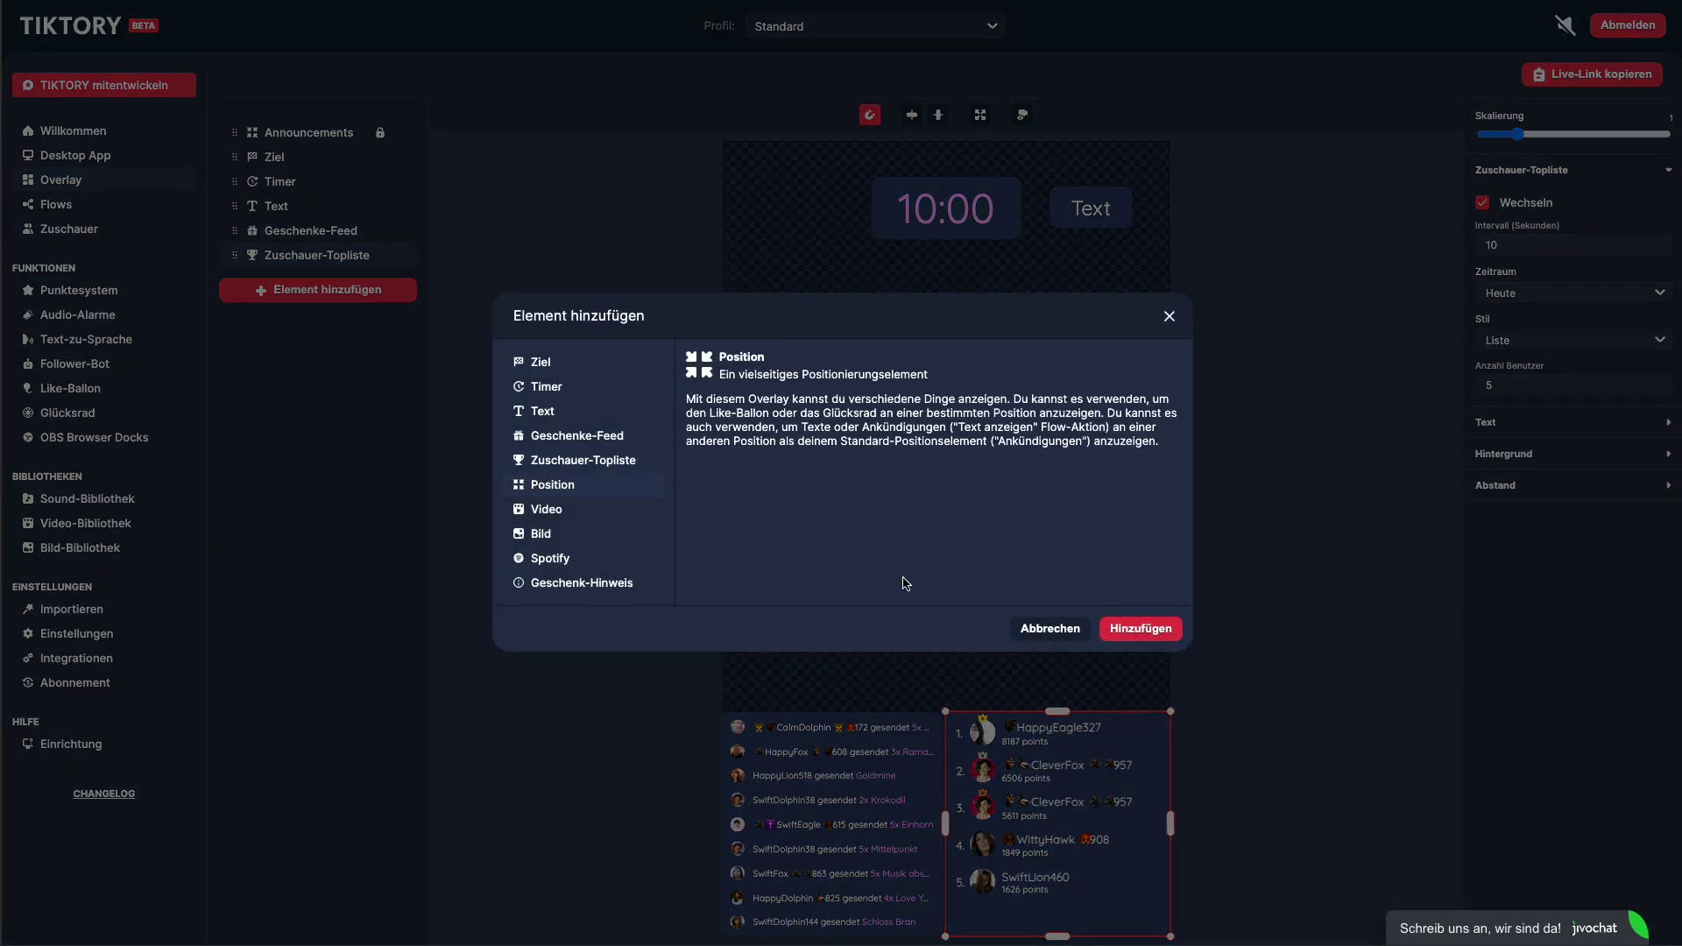
click(1147, 634)
drag(905, 520, 812, 409)
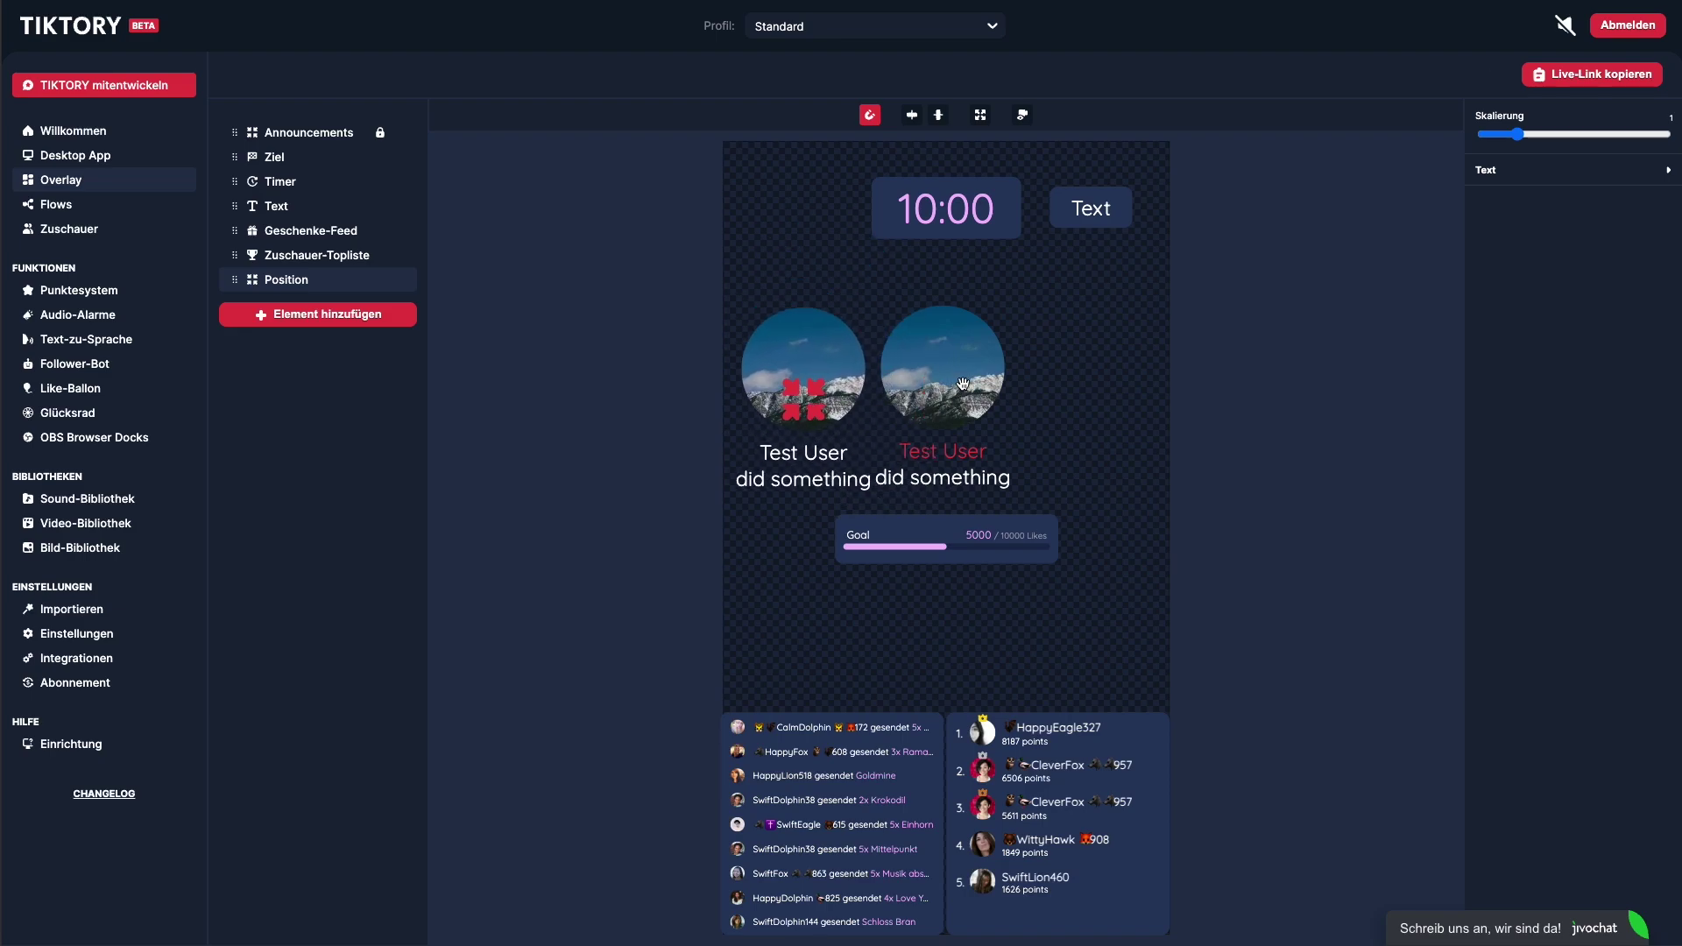
drag(962, 384, 1092, 383)
drag(813, 383, 868, 381)
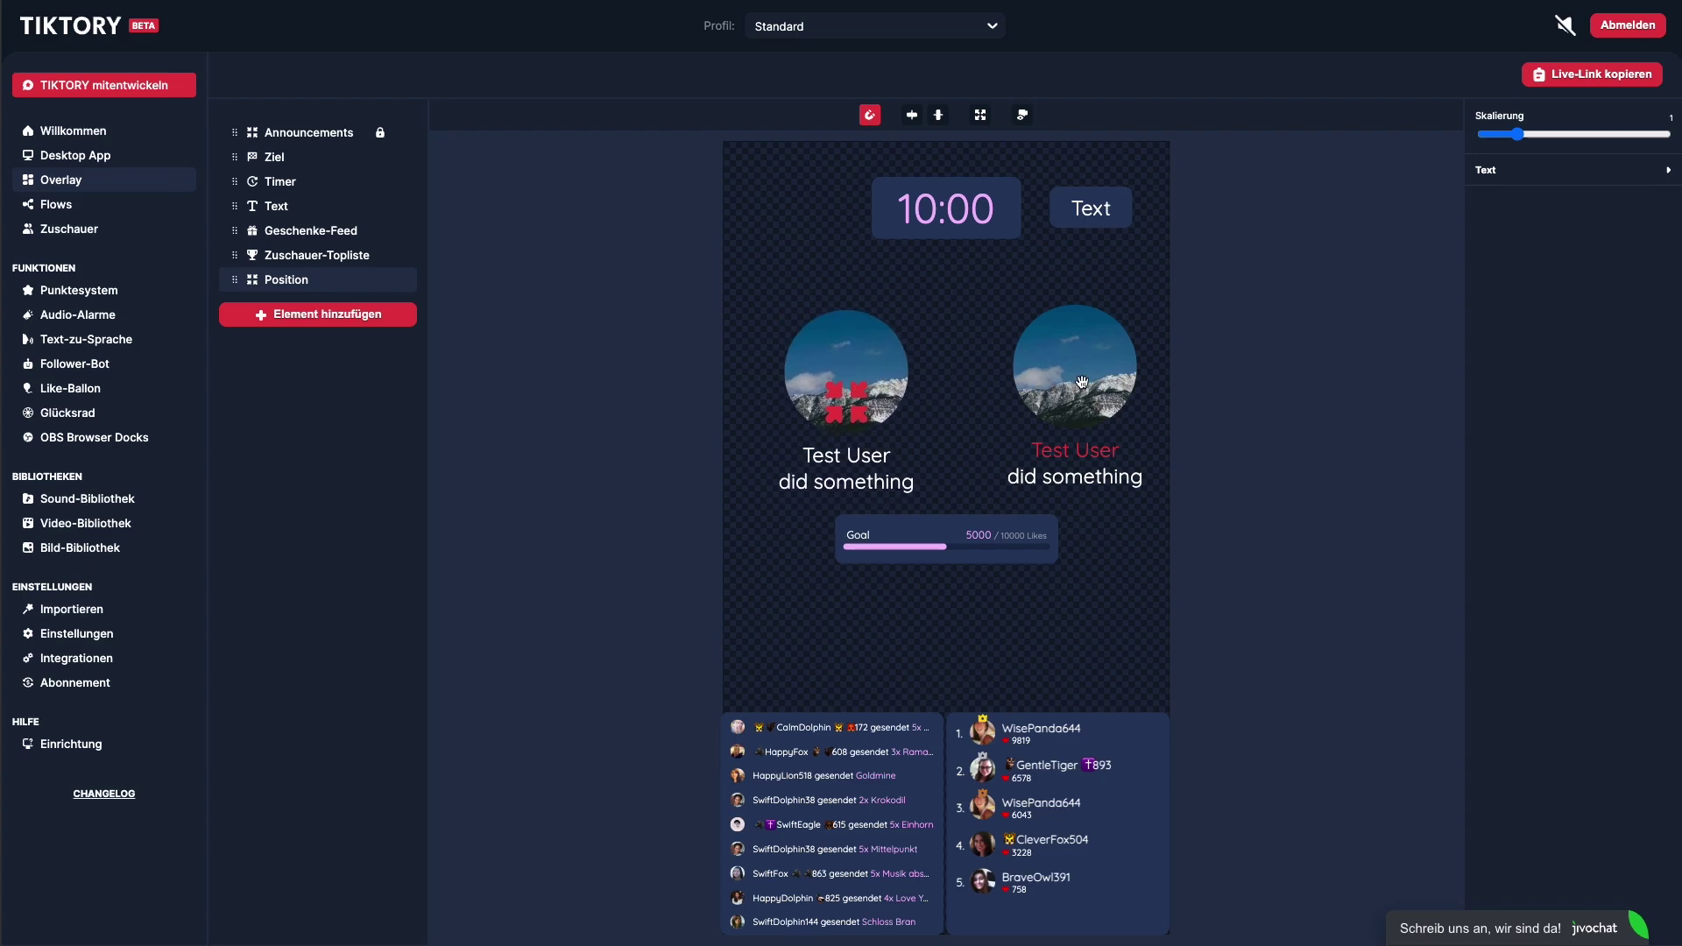
drag(1064, 383, 1038, 386)
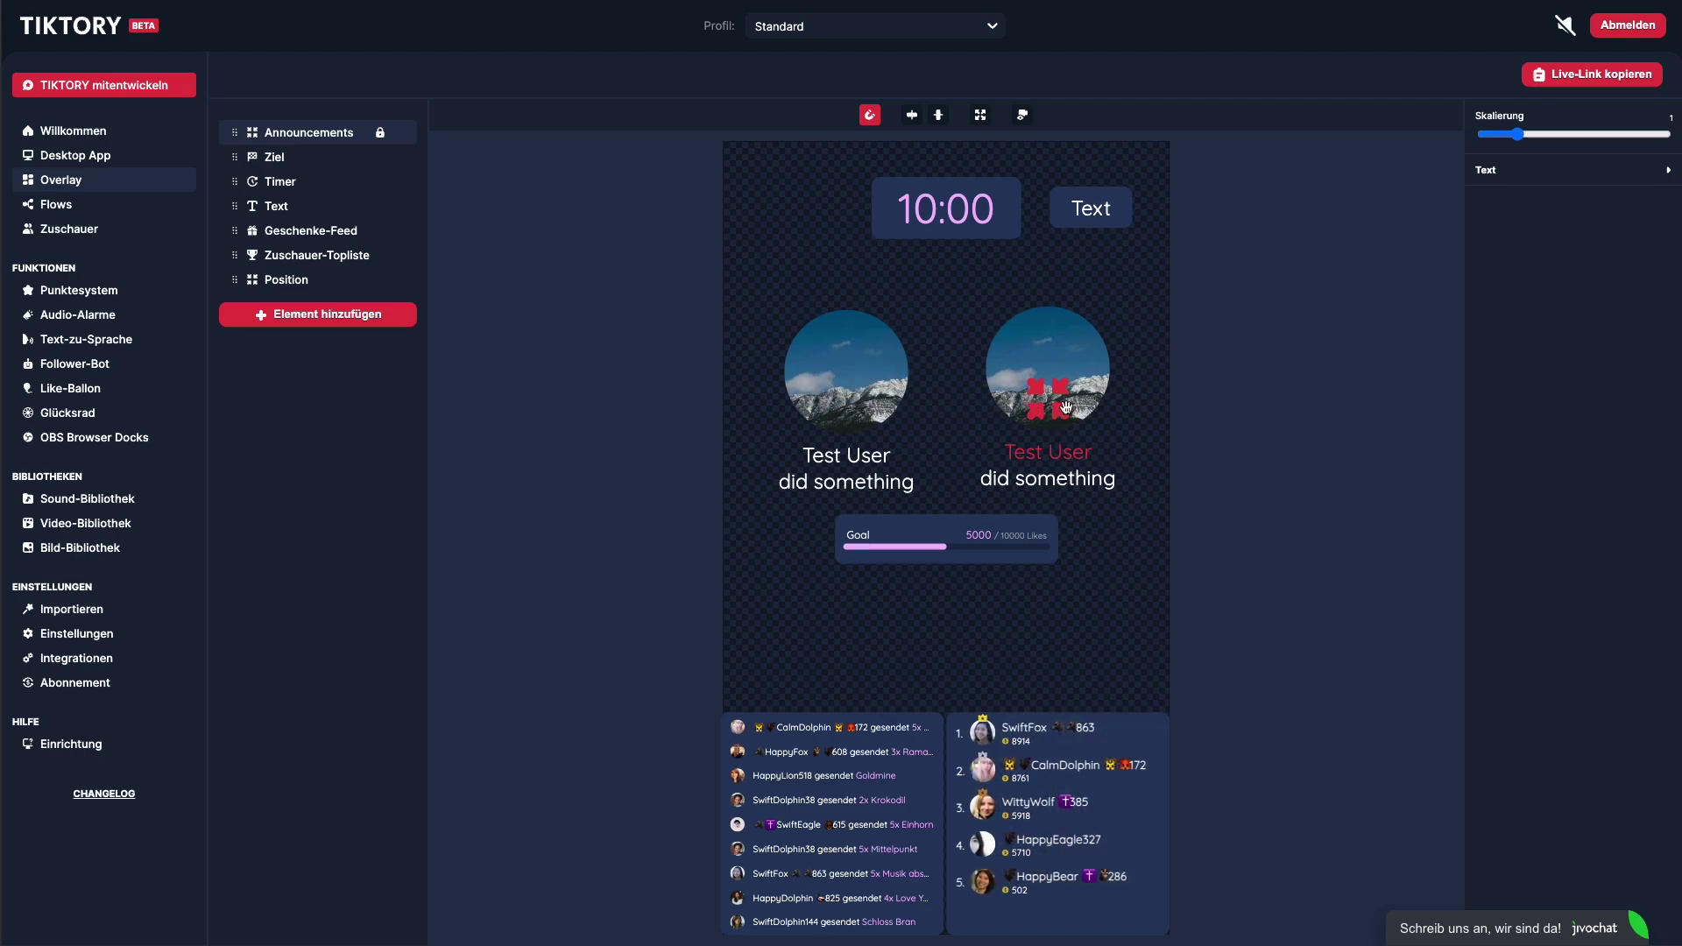
Add an empty Bild image element below the Goal bar and deselect it.
click(326, 317)
click(548, 509)
click(552, 536)
click(1157, 637)
drag(964, 536, 964, 627)
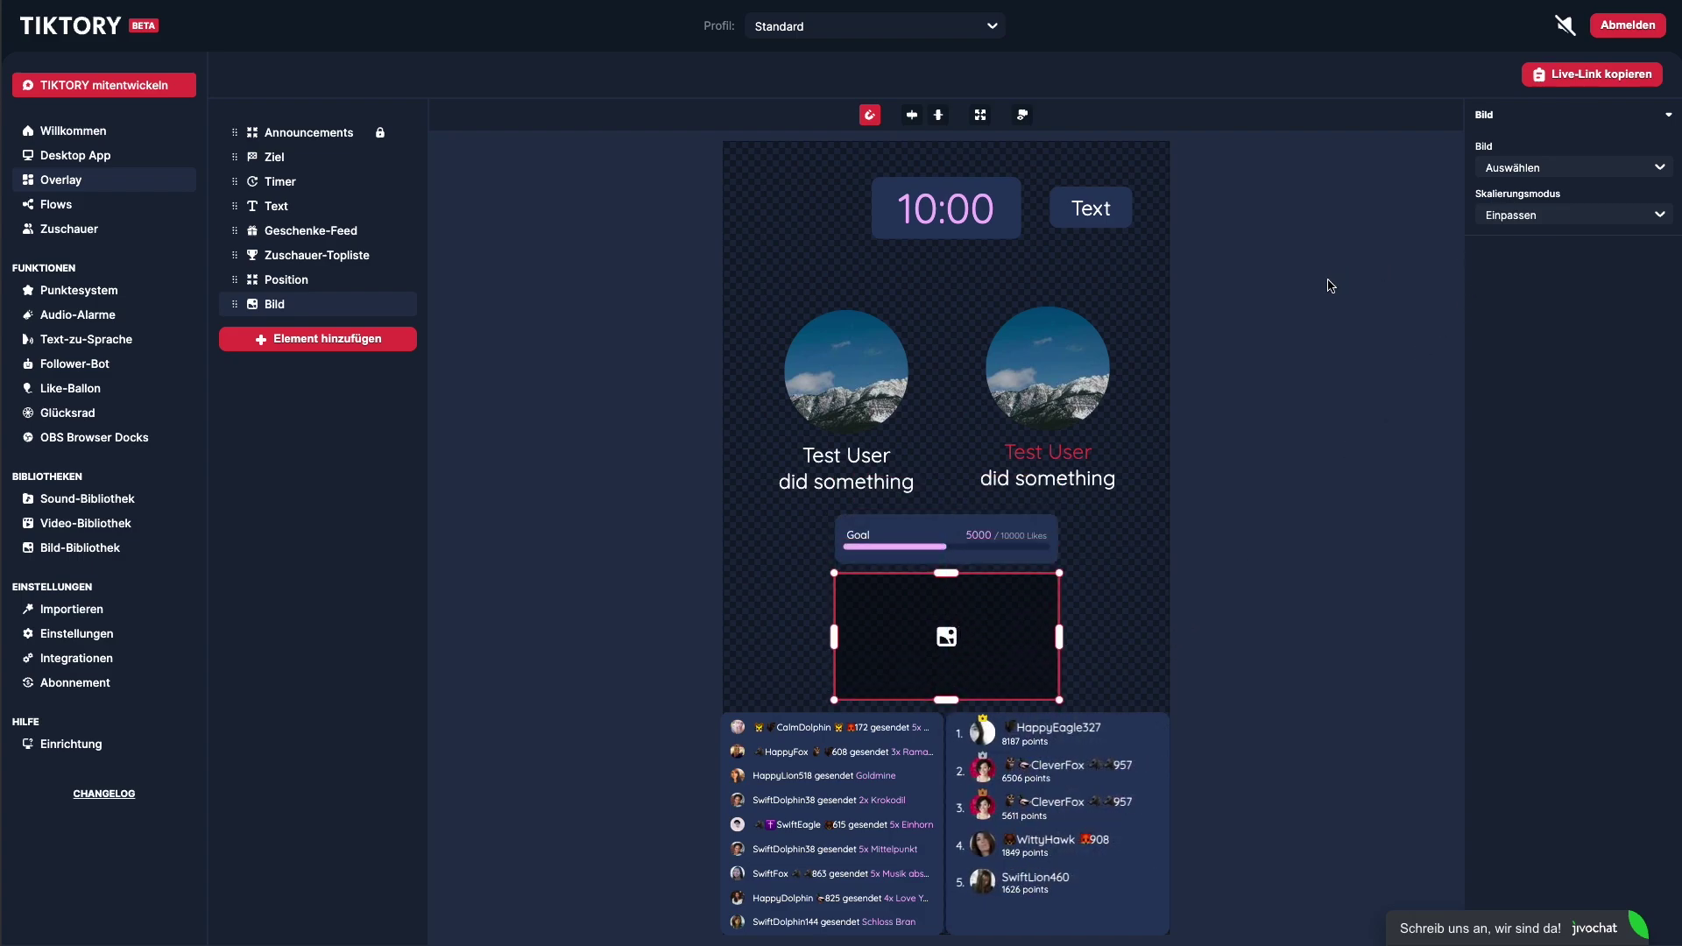
click(1293, 334)
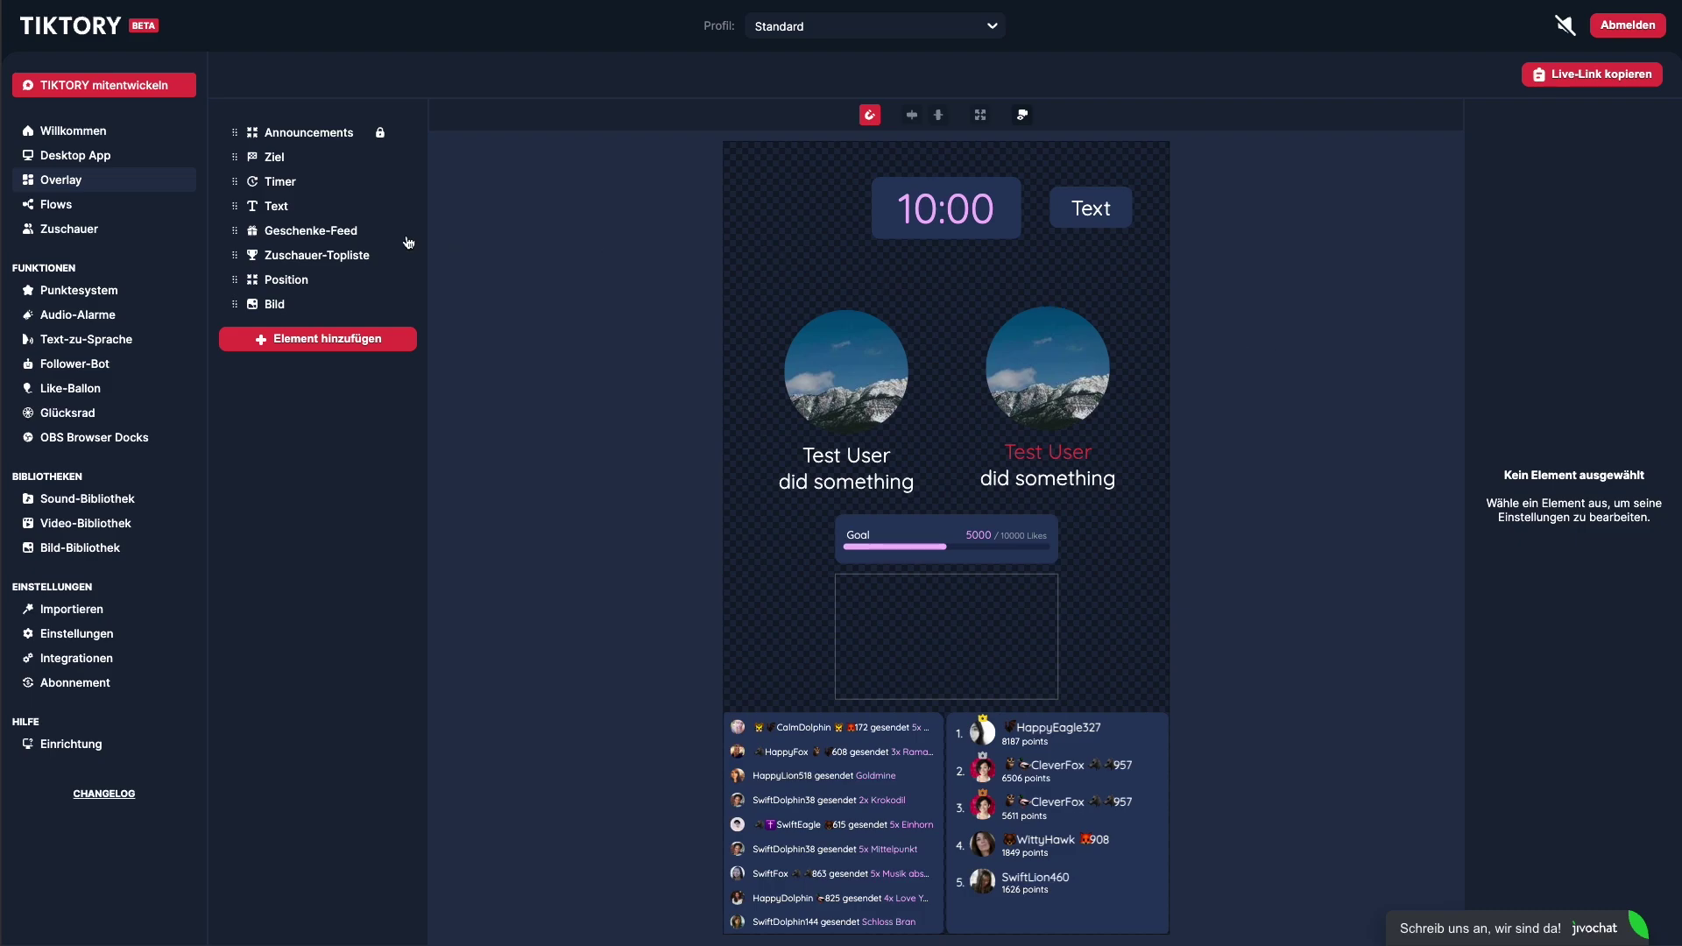
click(111, 218)
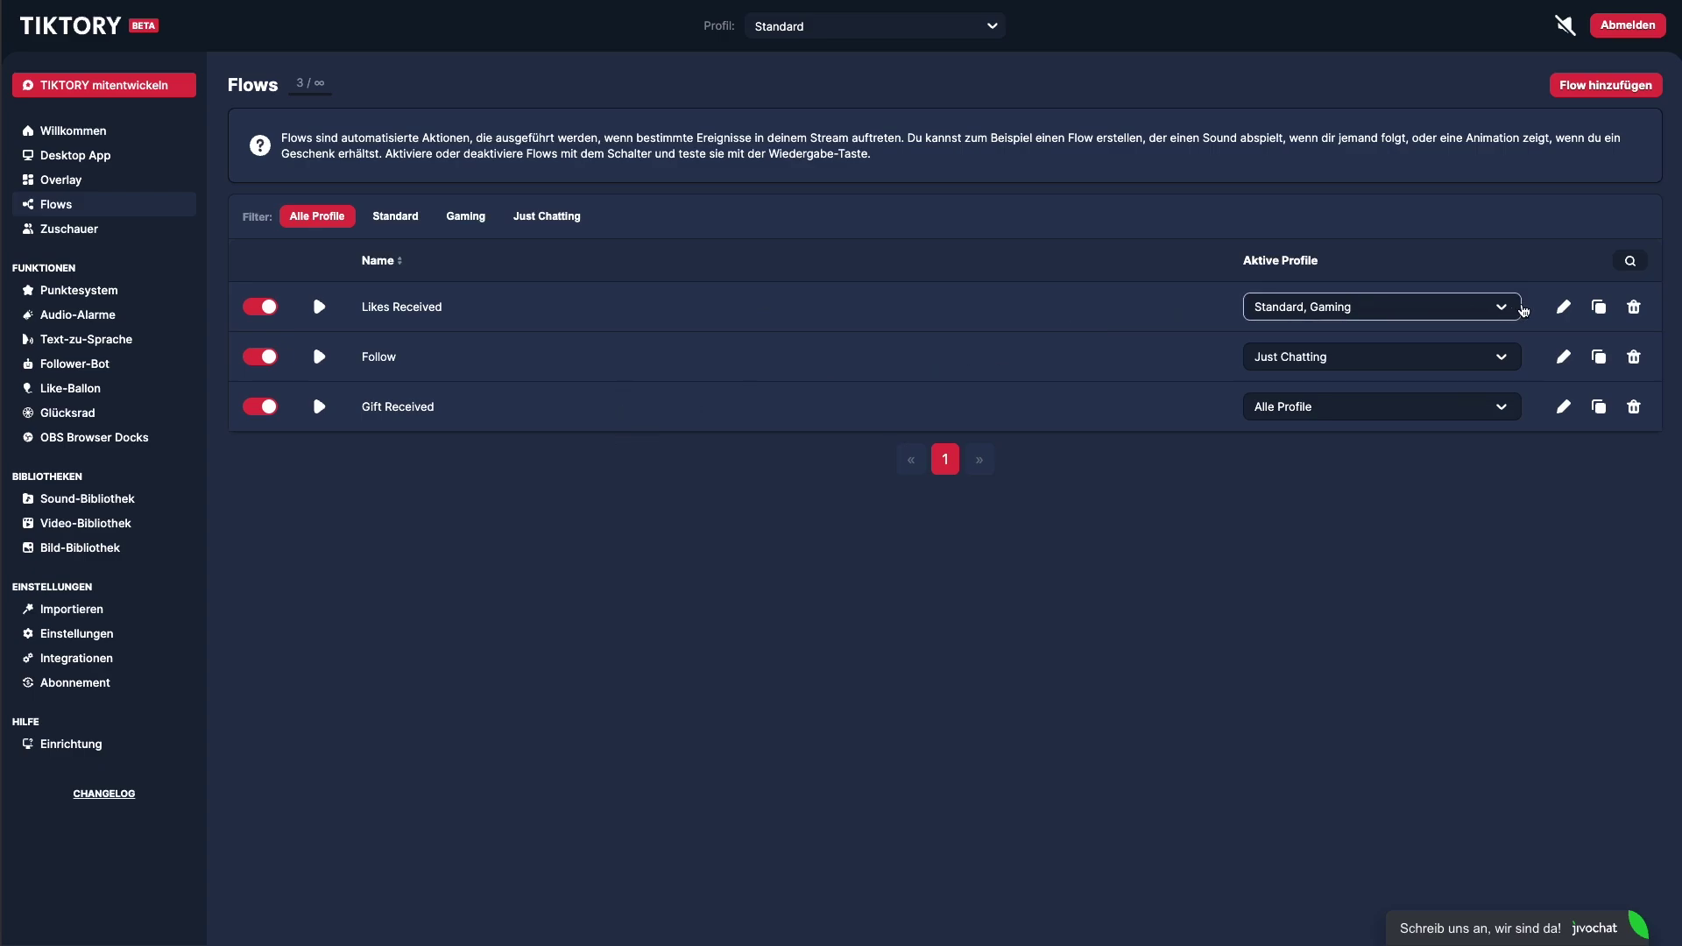
Open the Likes Received flow, move its event node down-left, nudge the sound node, and test-run it.
click(1563, 307)
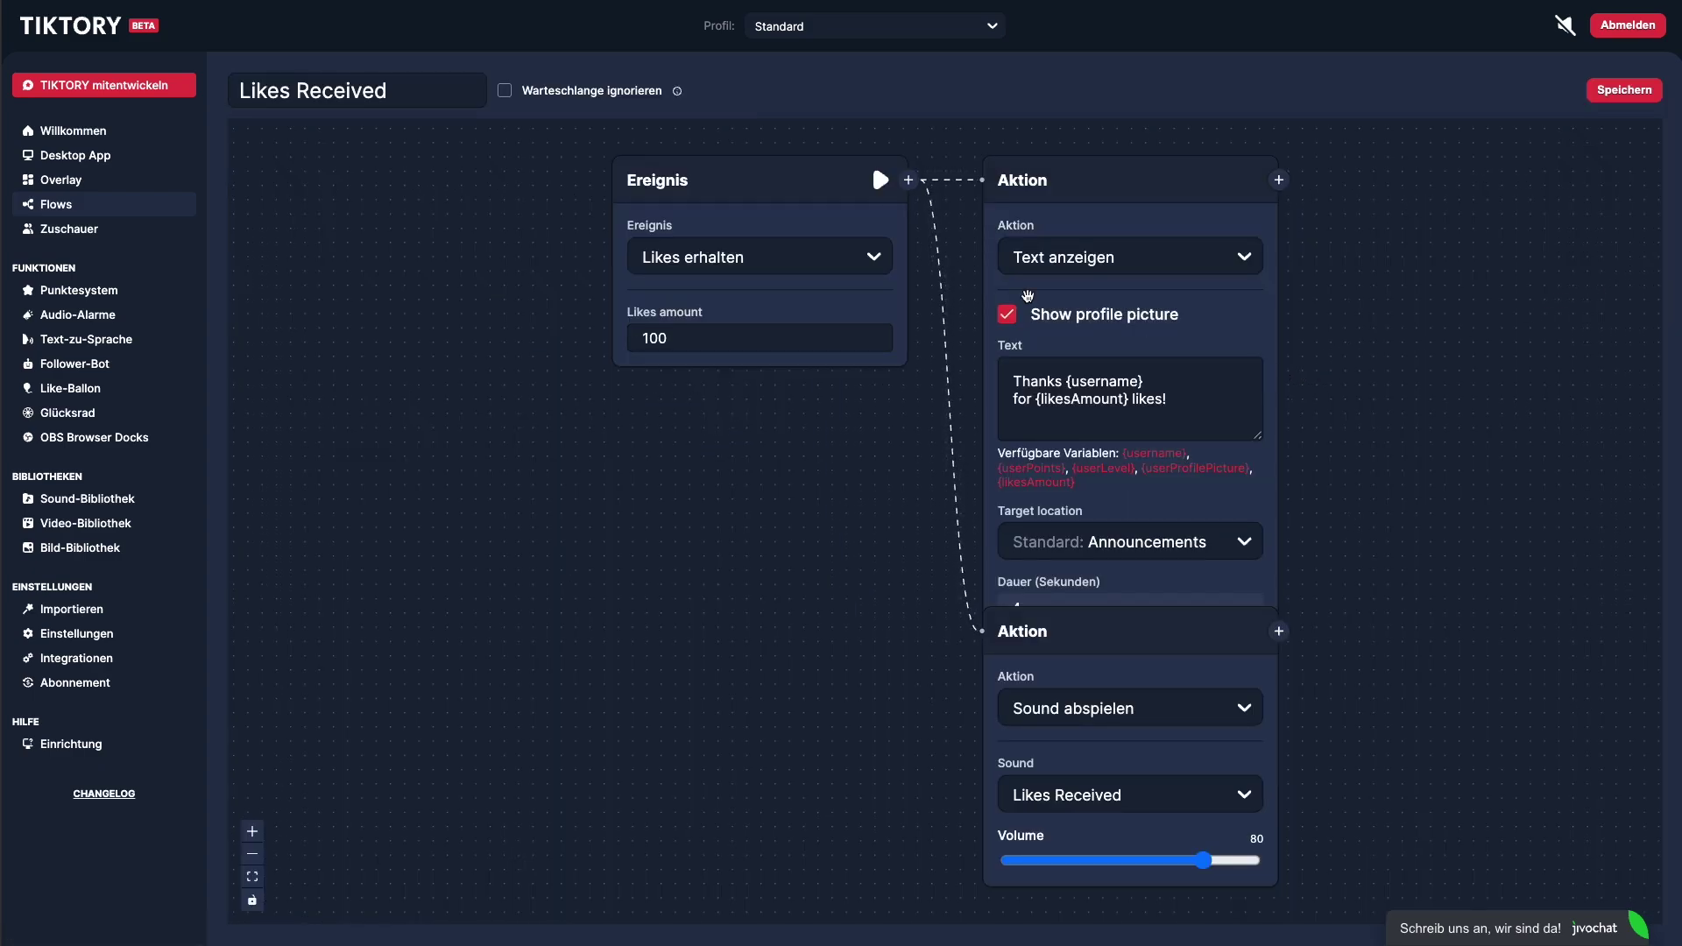
drag(721, 191, 650, 471)
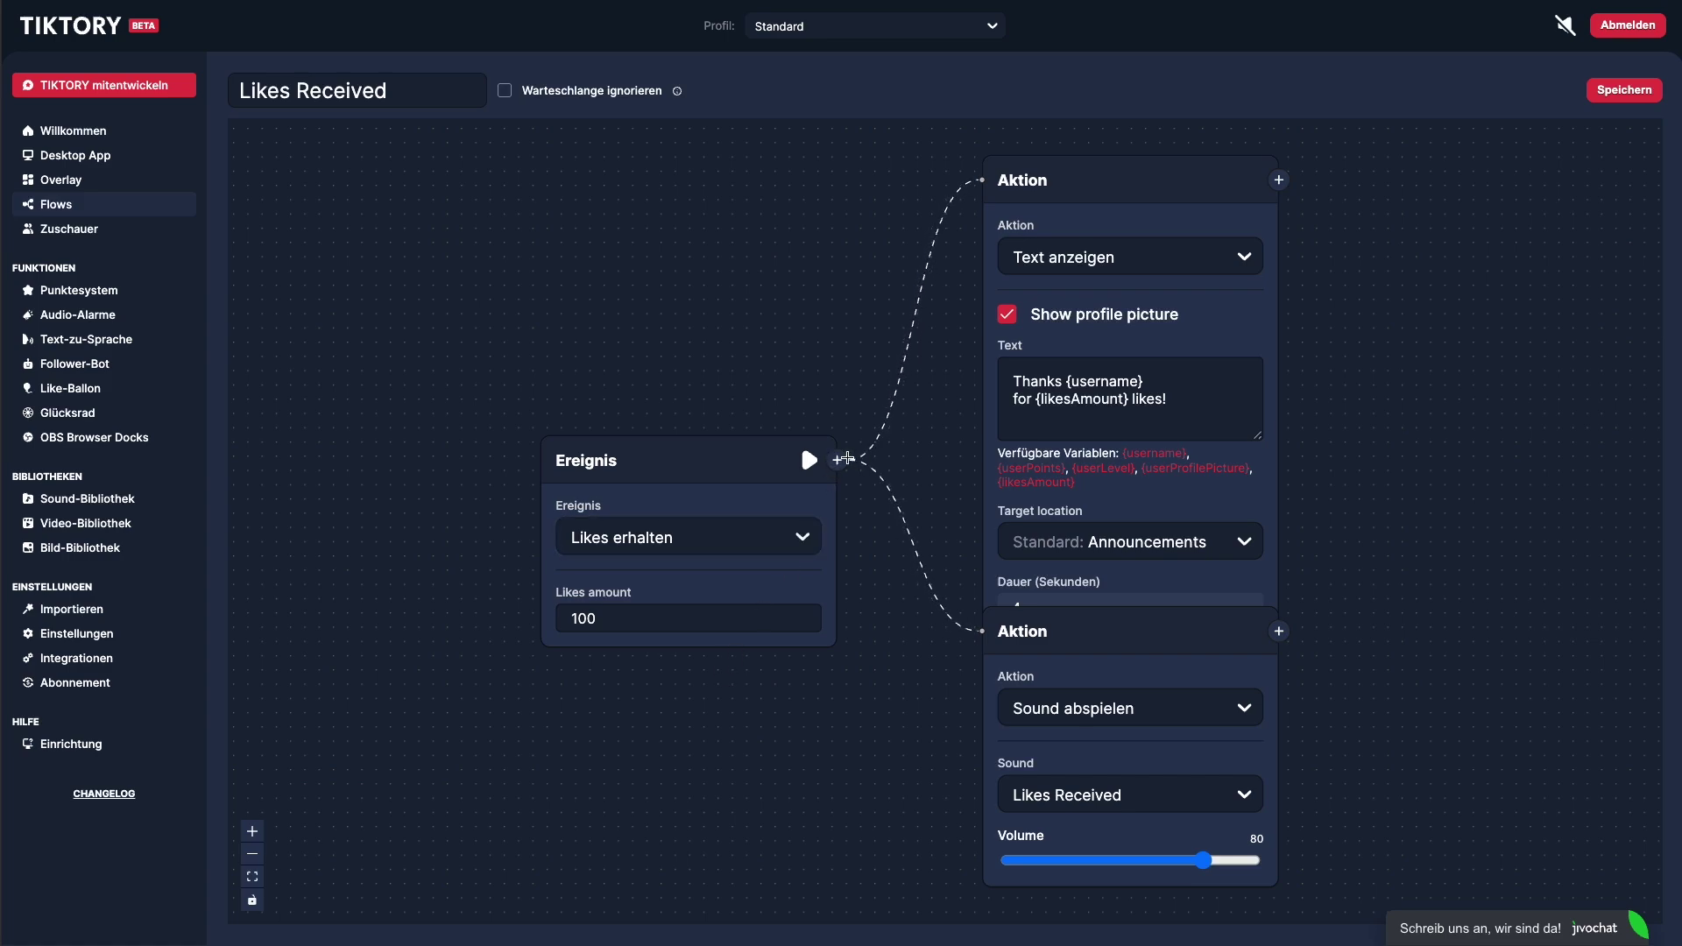
drag(1067, 634, 1066, 648)
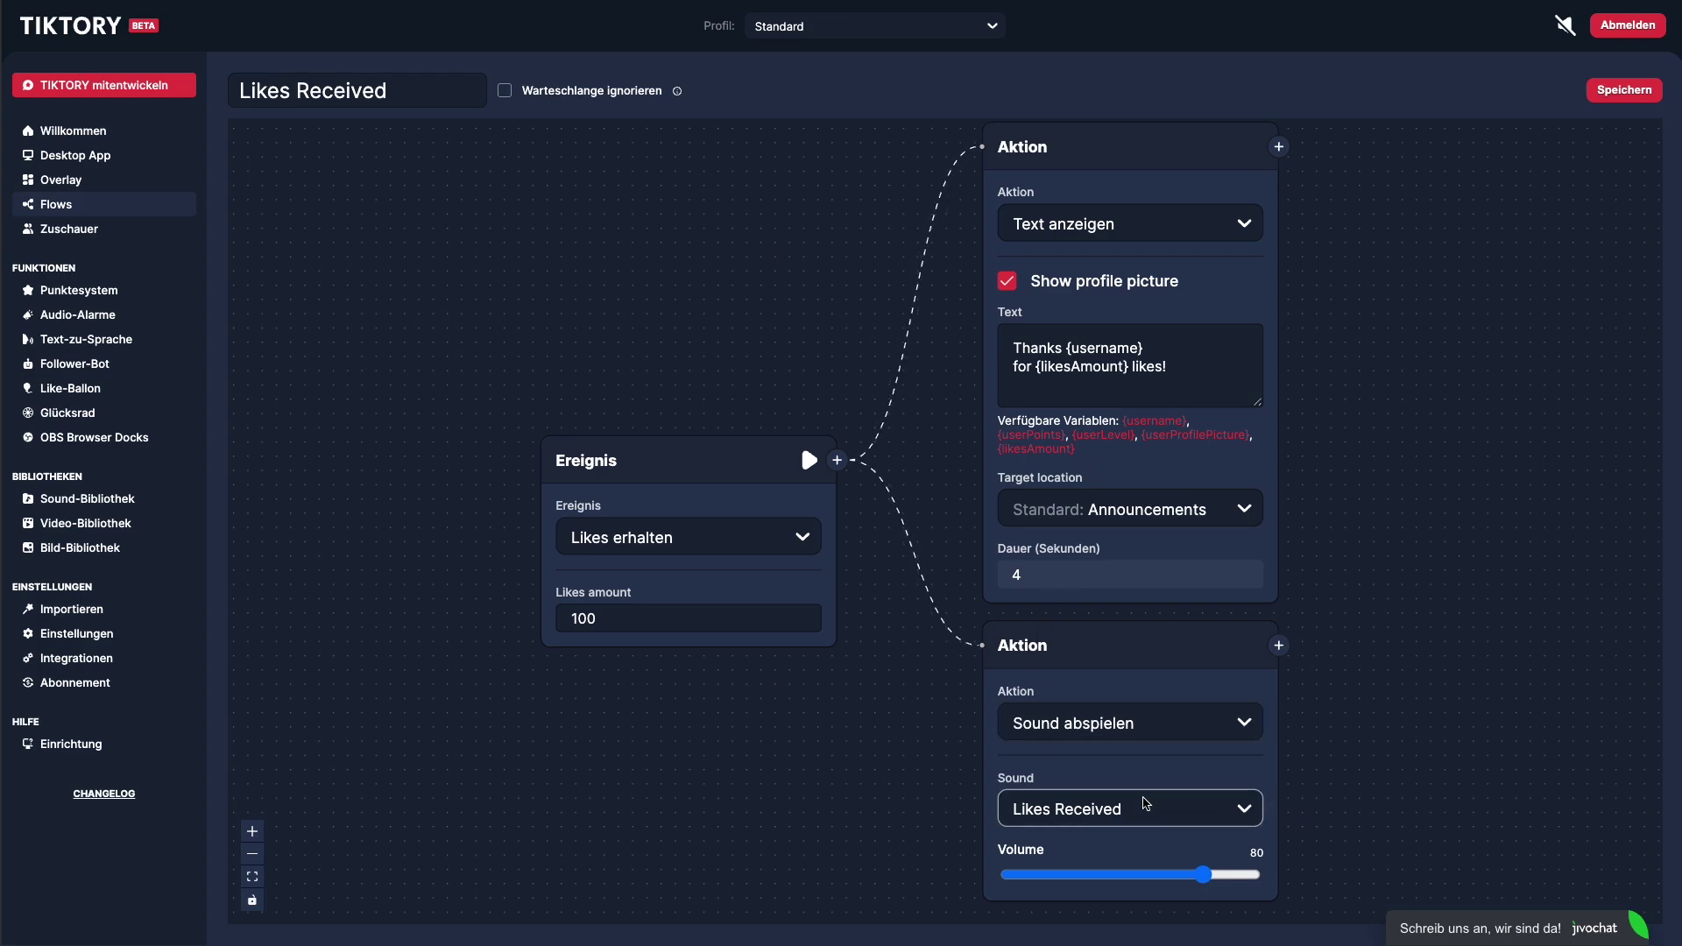
click(804, 466)
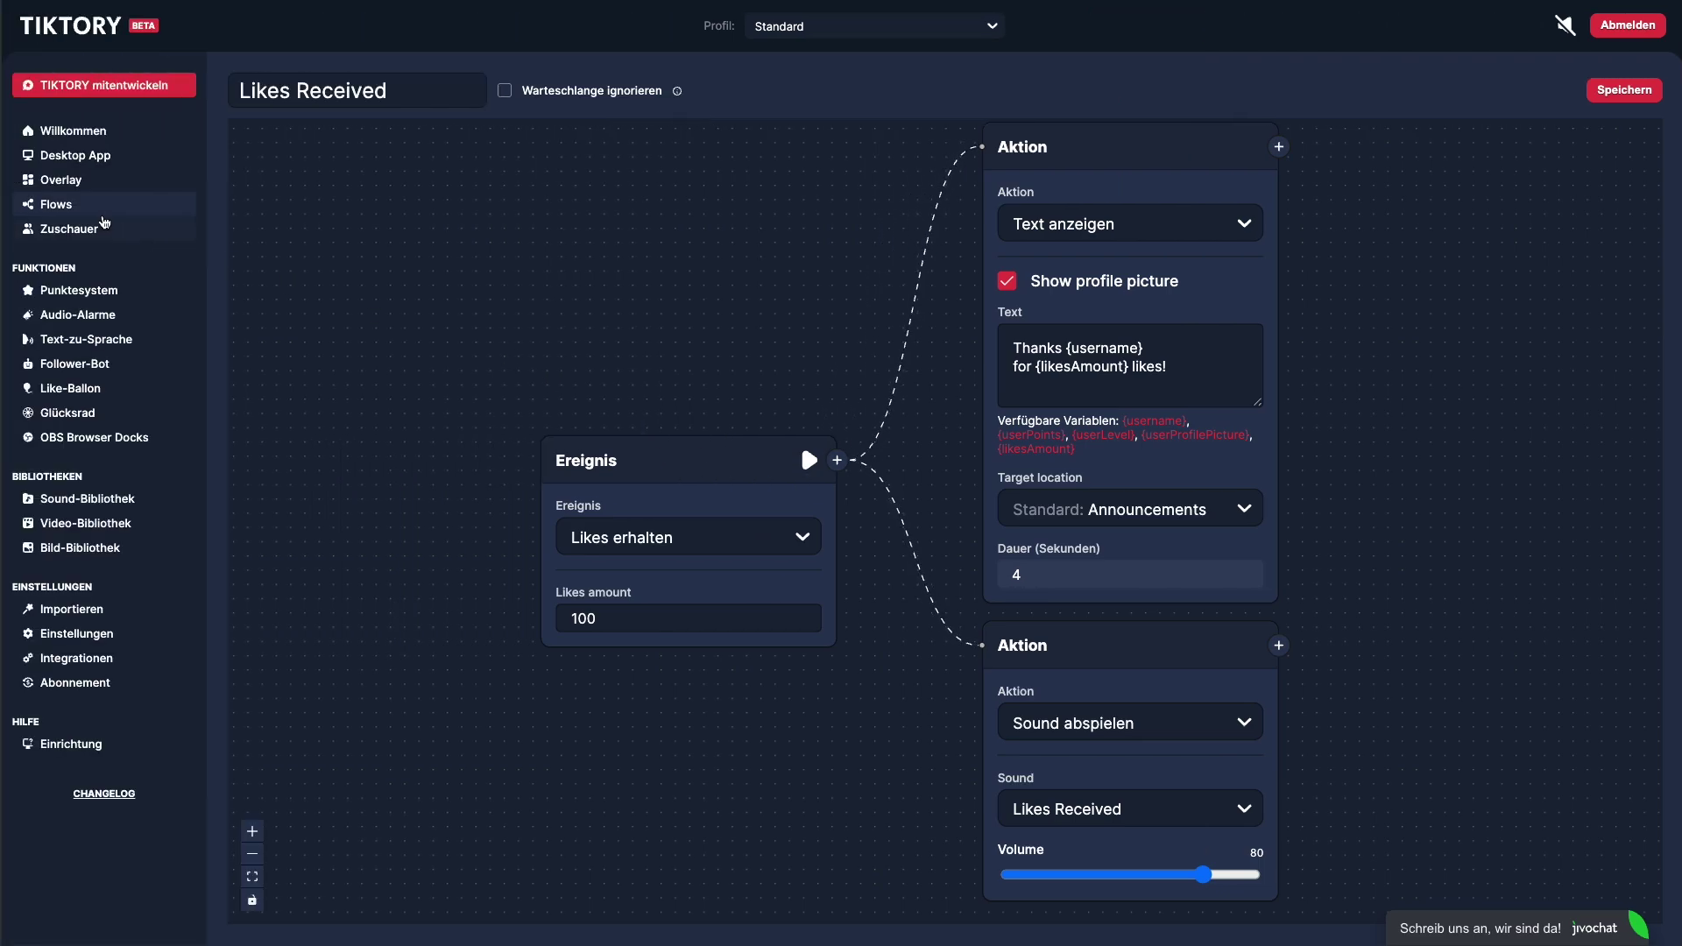
Leave the flow editor and start a new flow triggered by Neuer Follower.
click(56, 204)
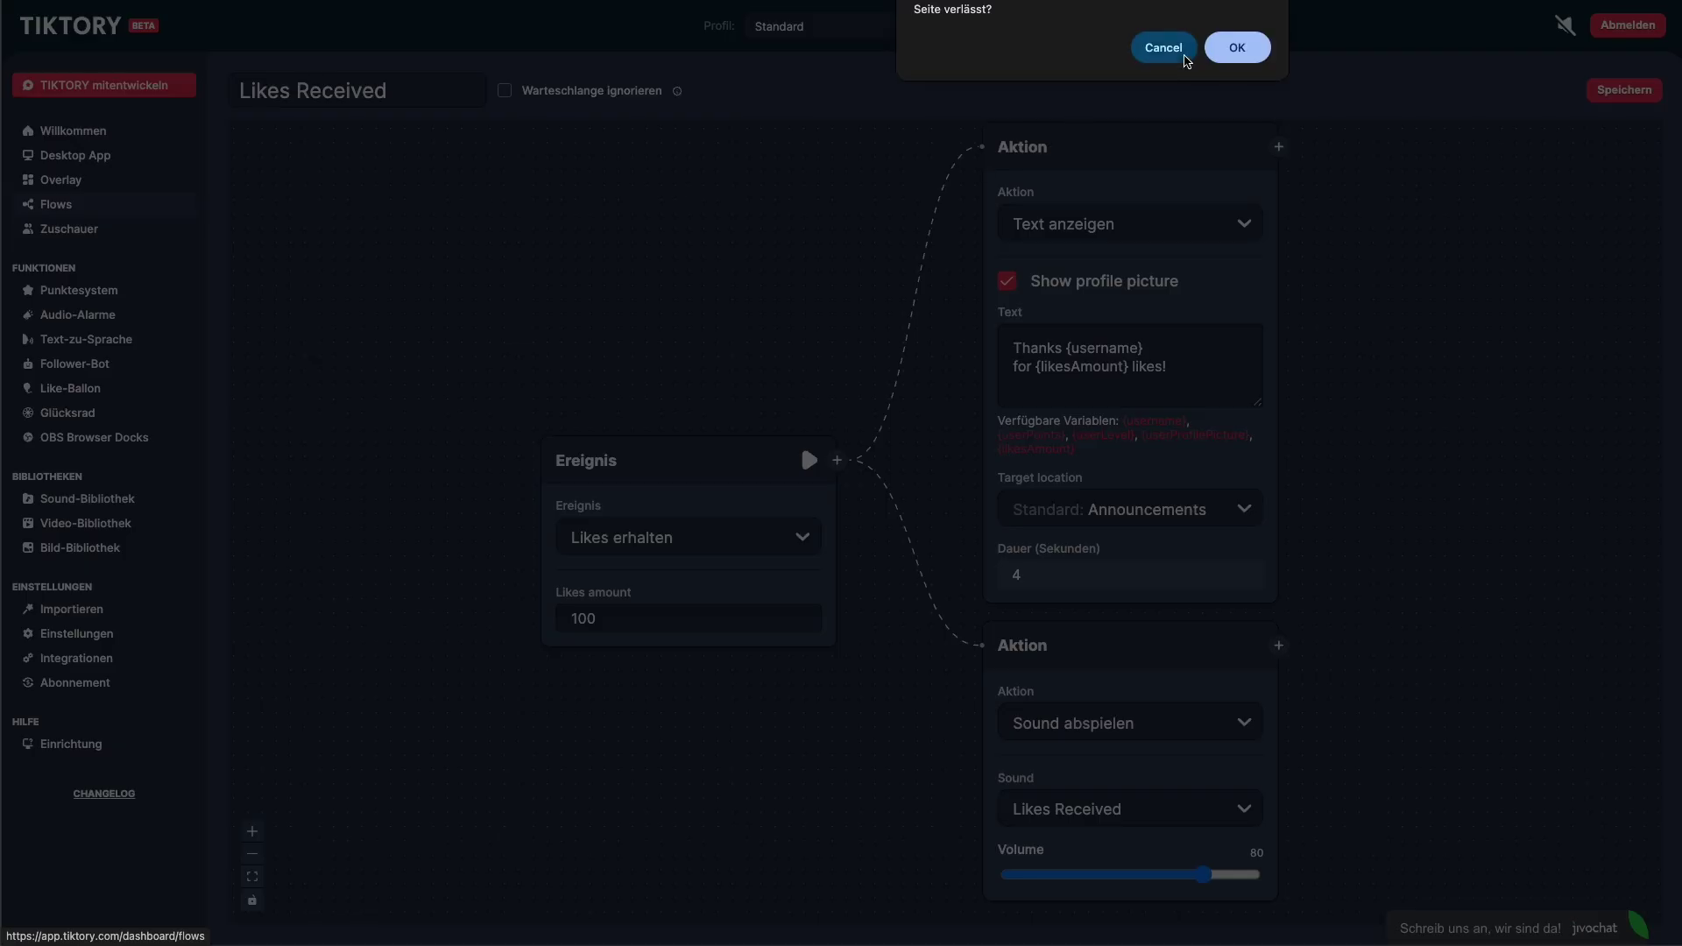
click(1213, 51)
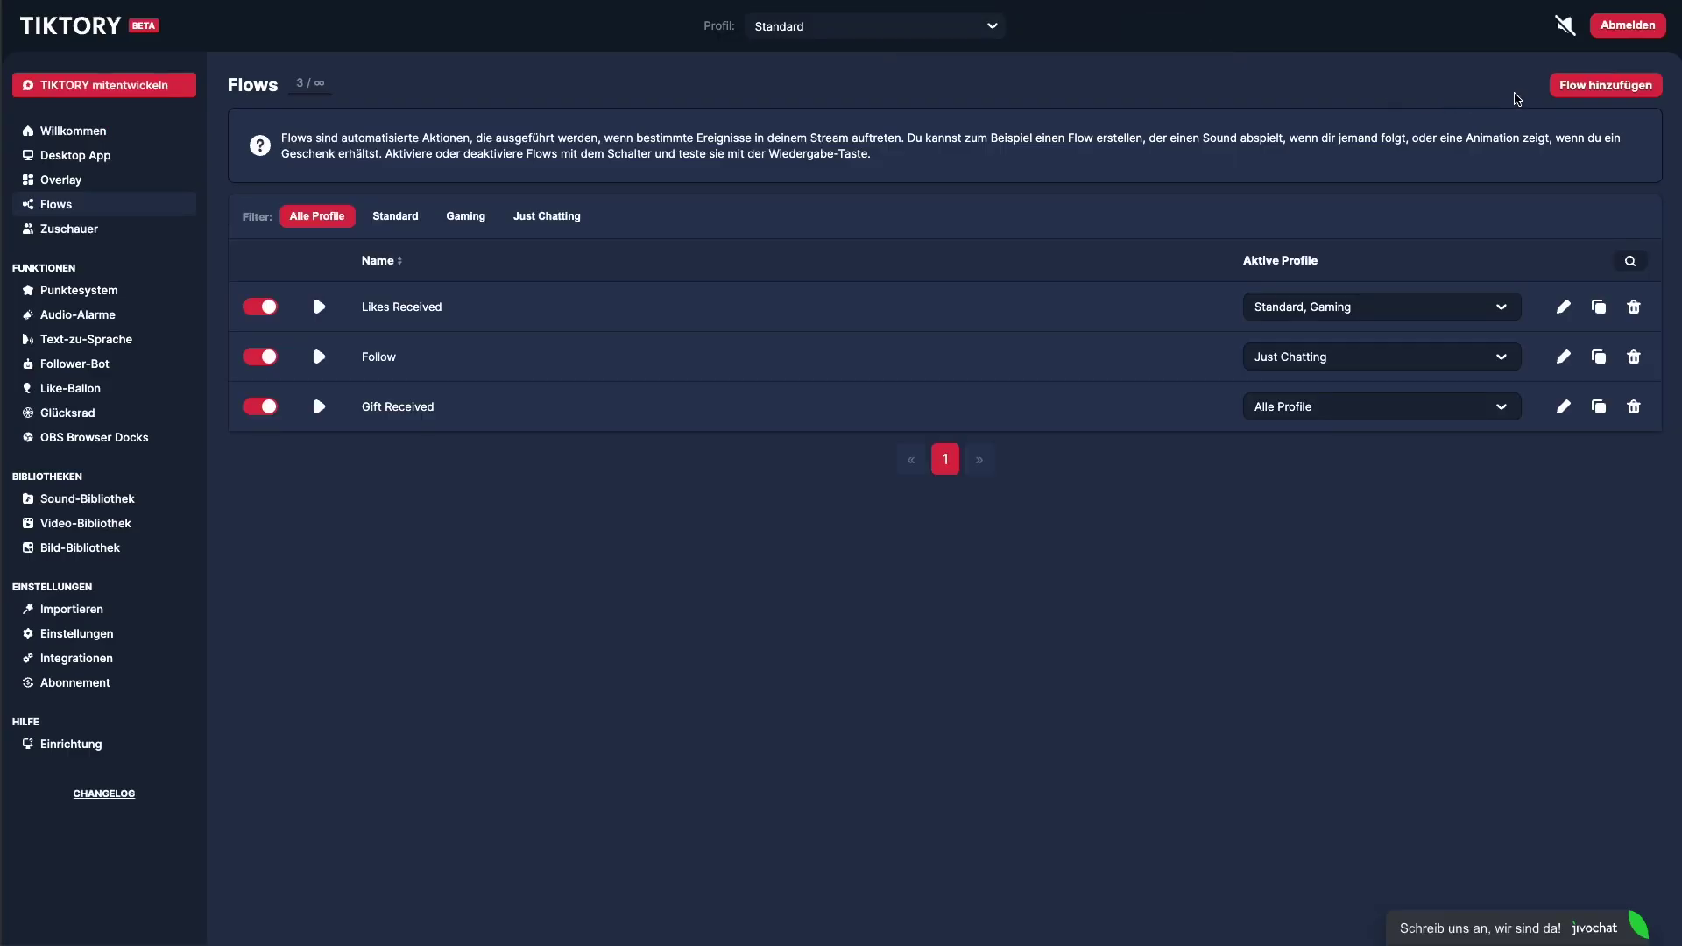
click(1592, 91)
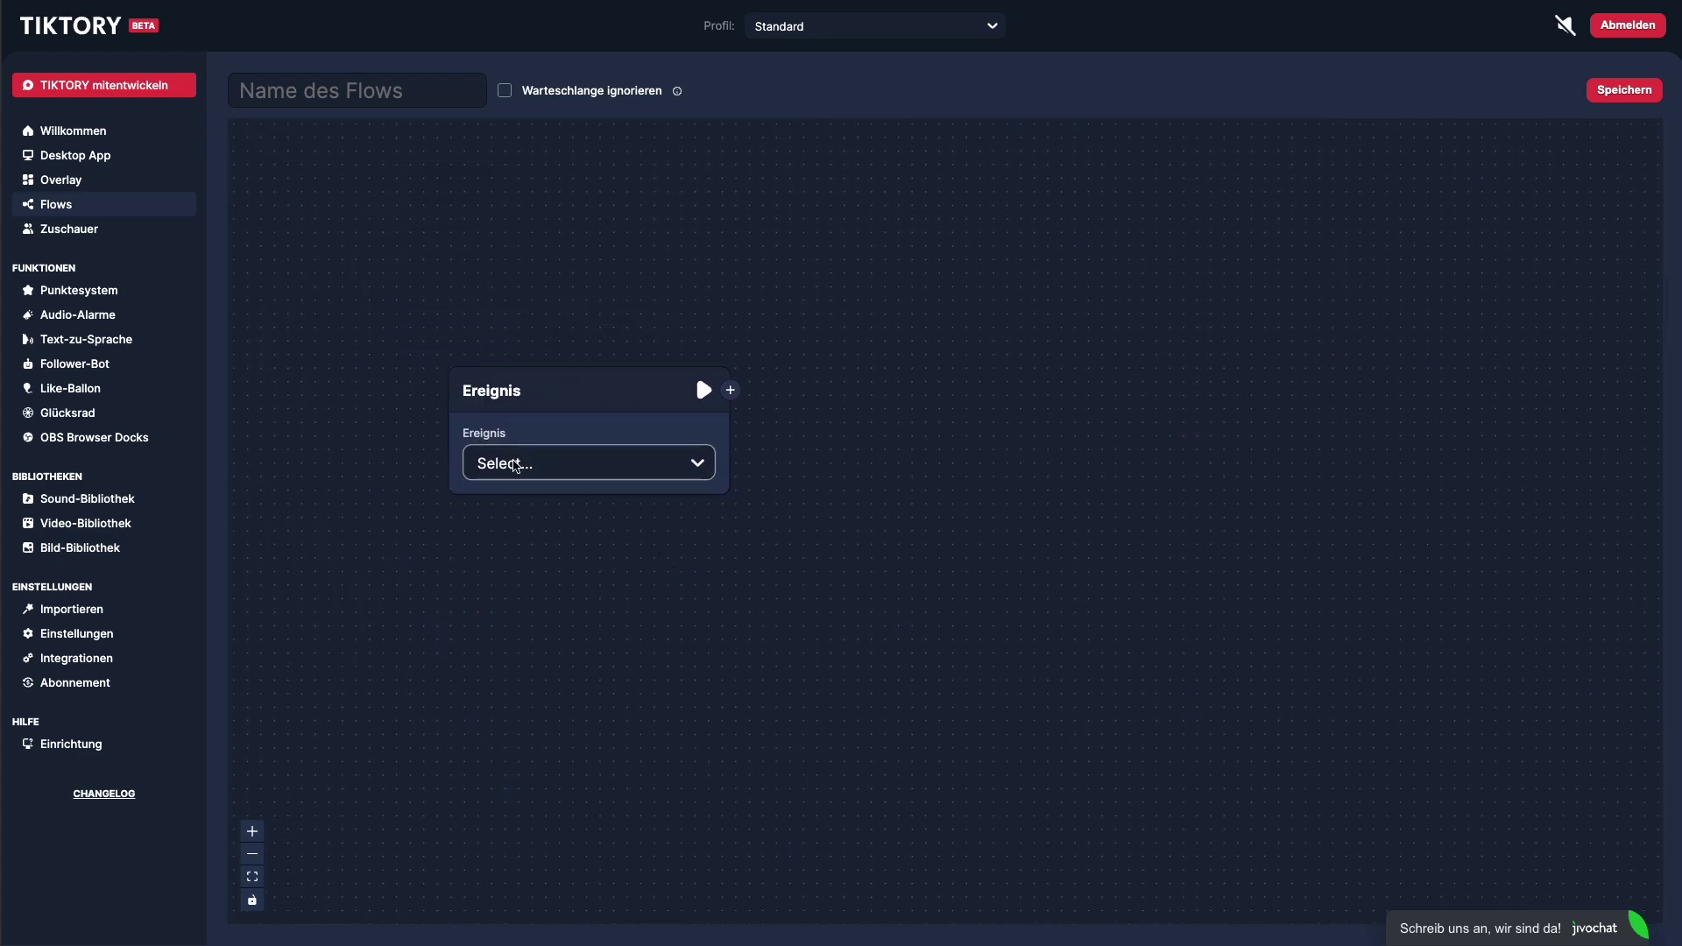
click(515, 466)
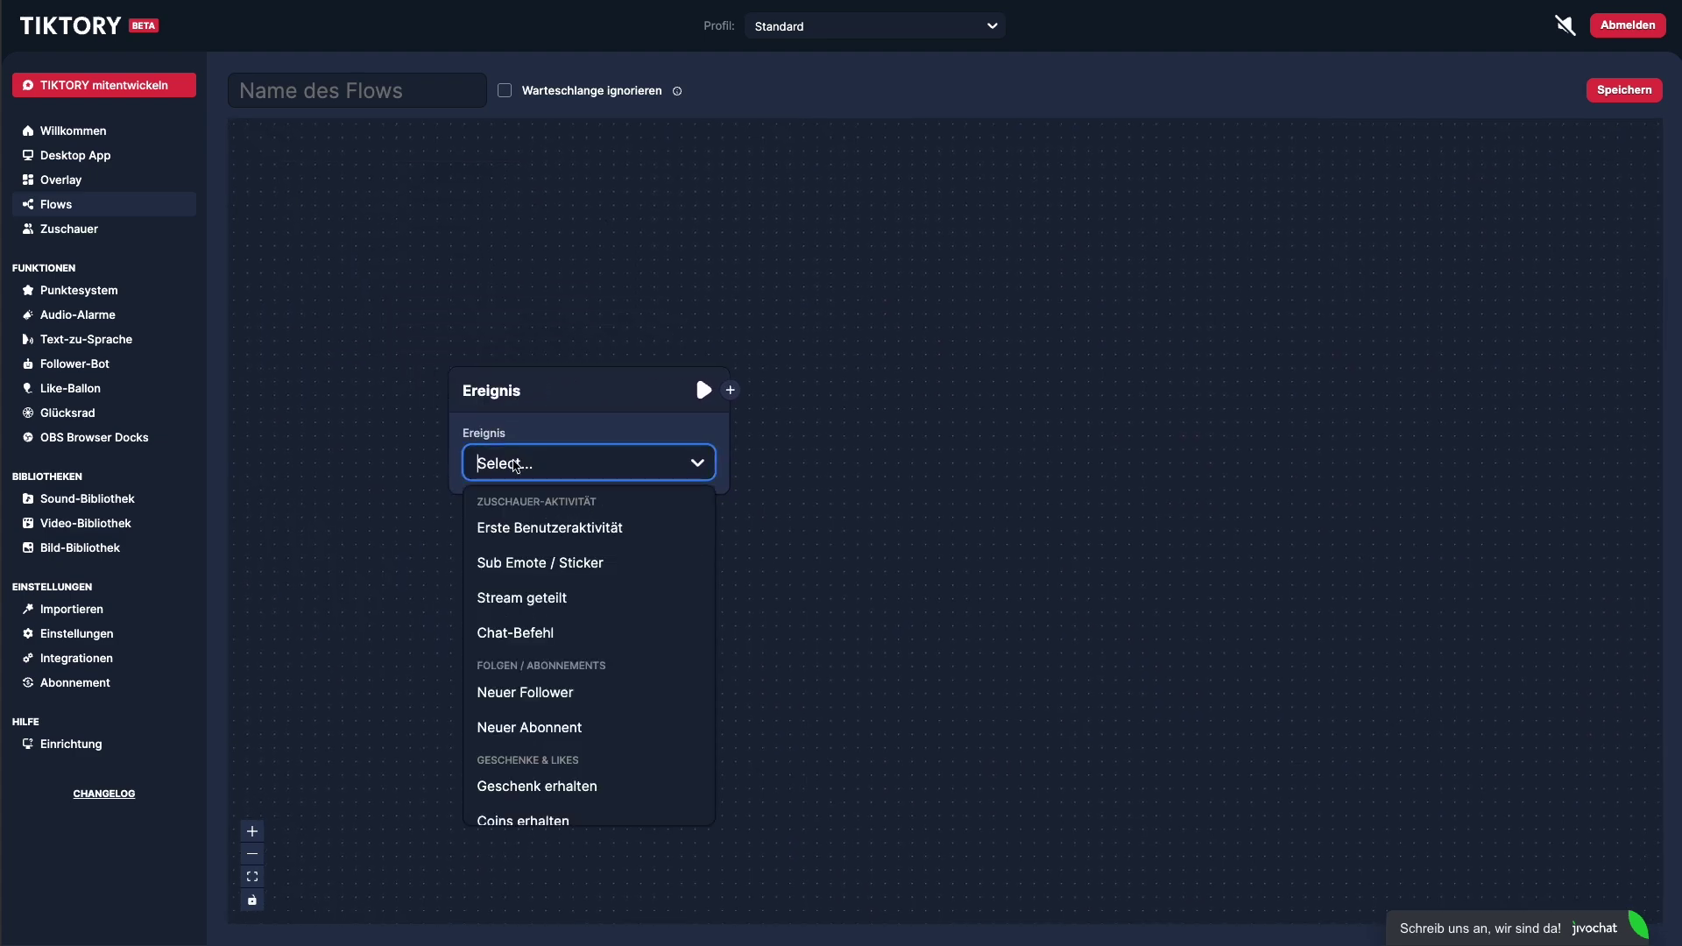
click(544, 694)
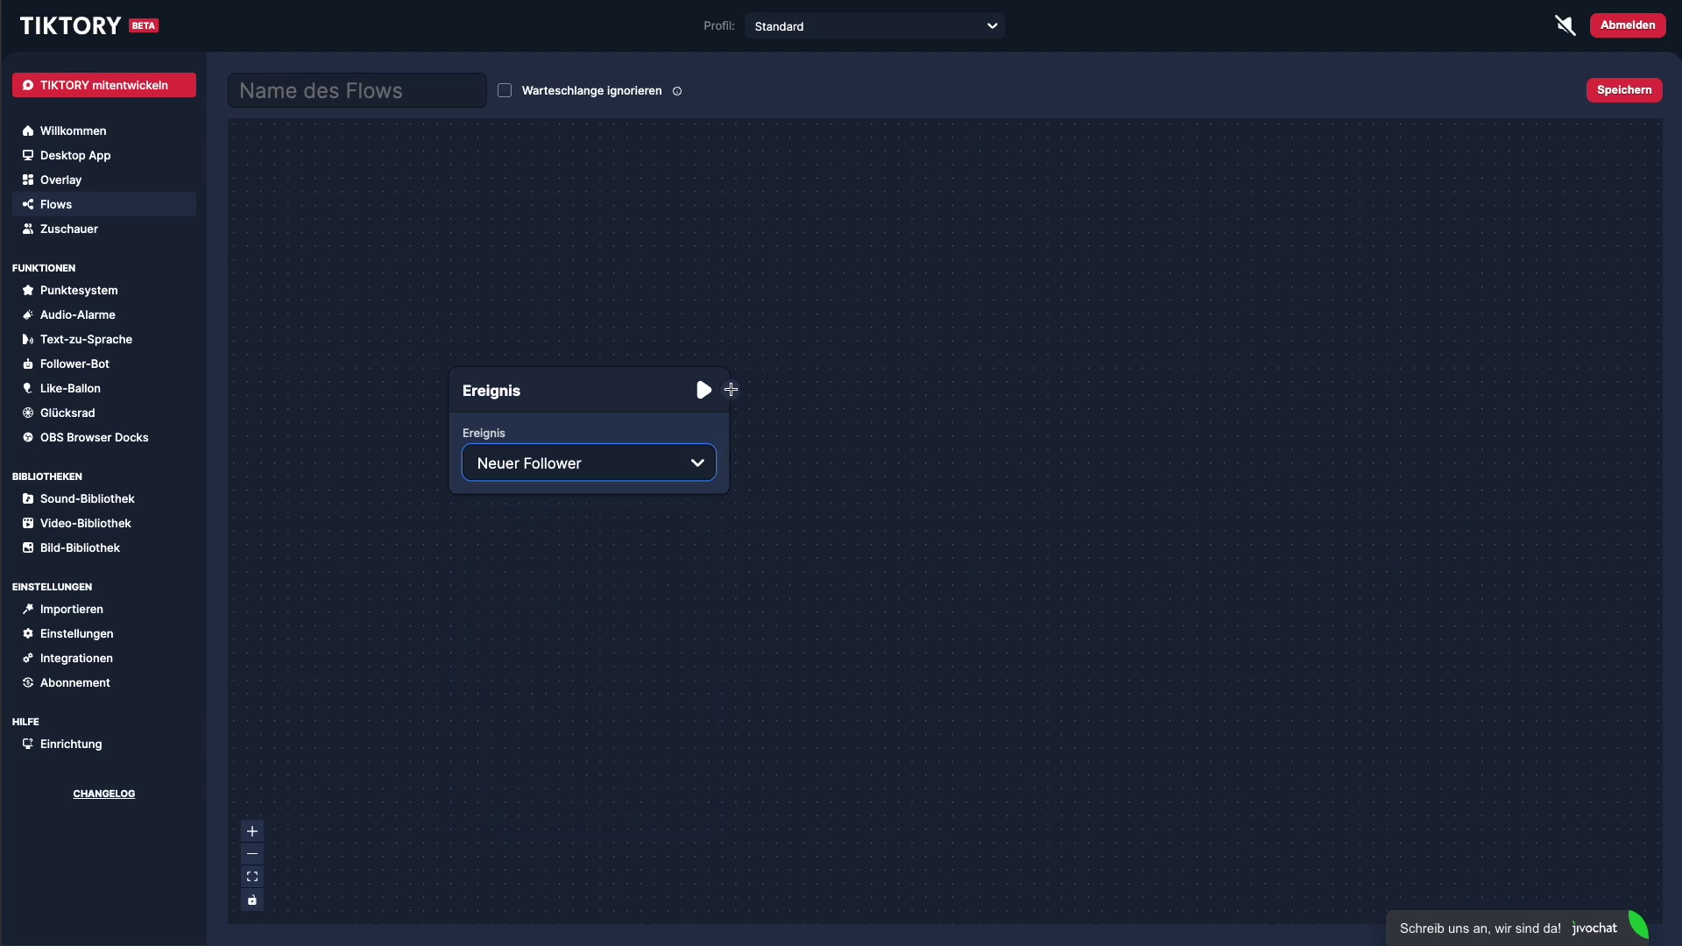
Attach a Zufällige Aktion to the event and give it three branches.
drag(730, 389, 1007, 214)
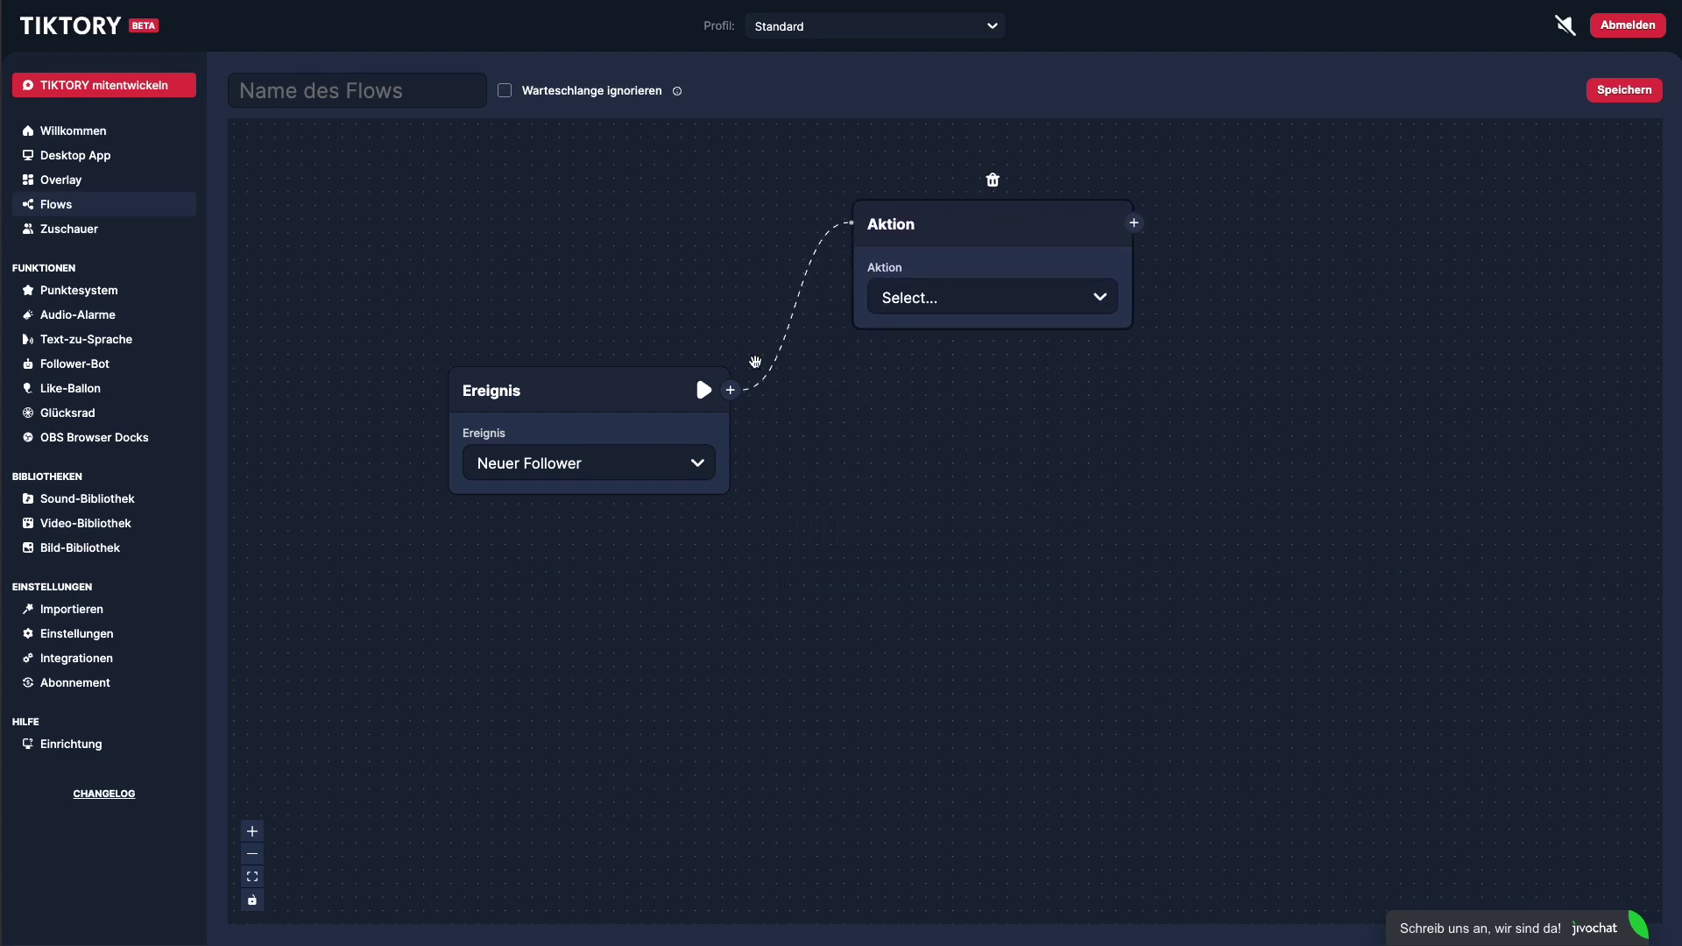
click(956, 304)
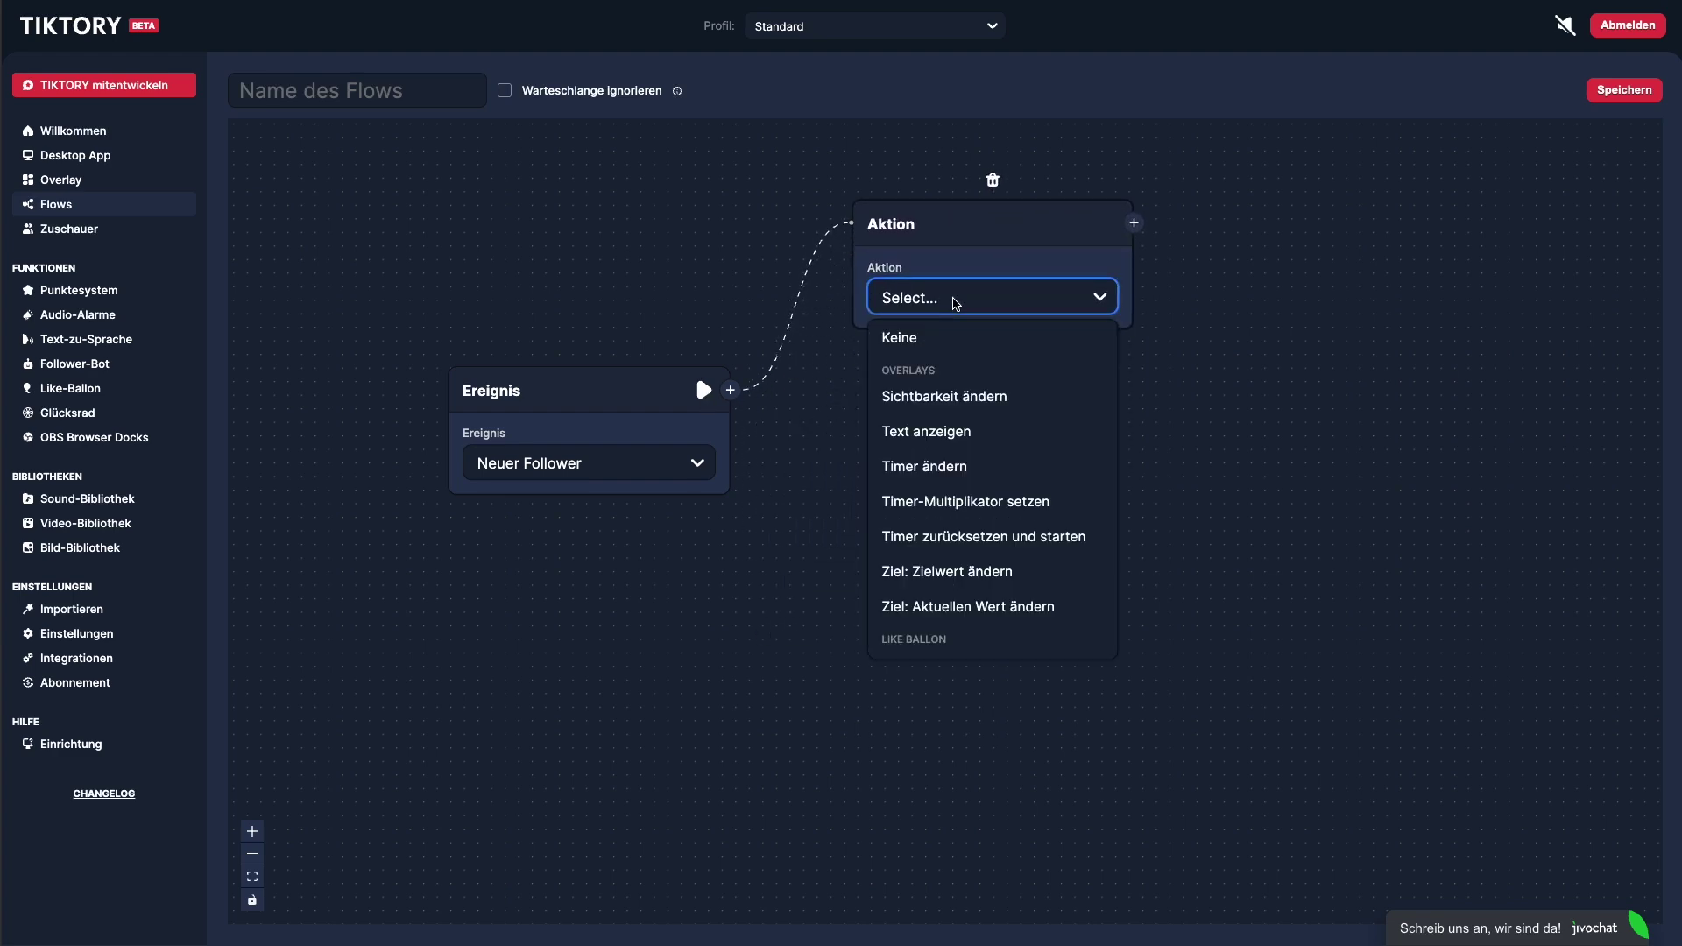
text(zuf)
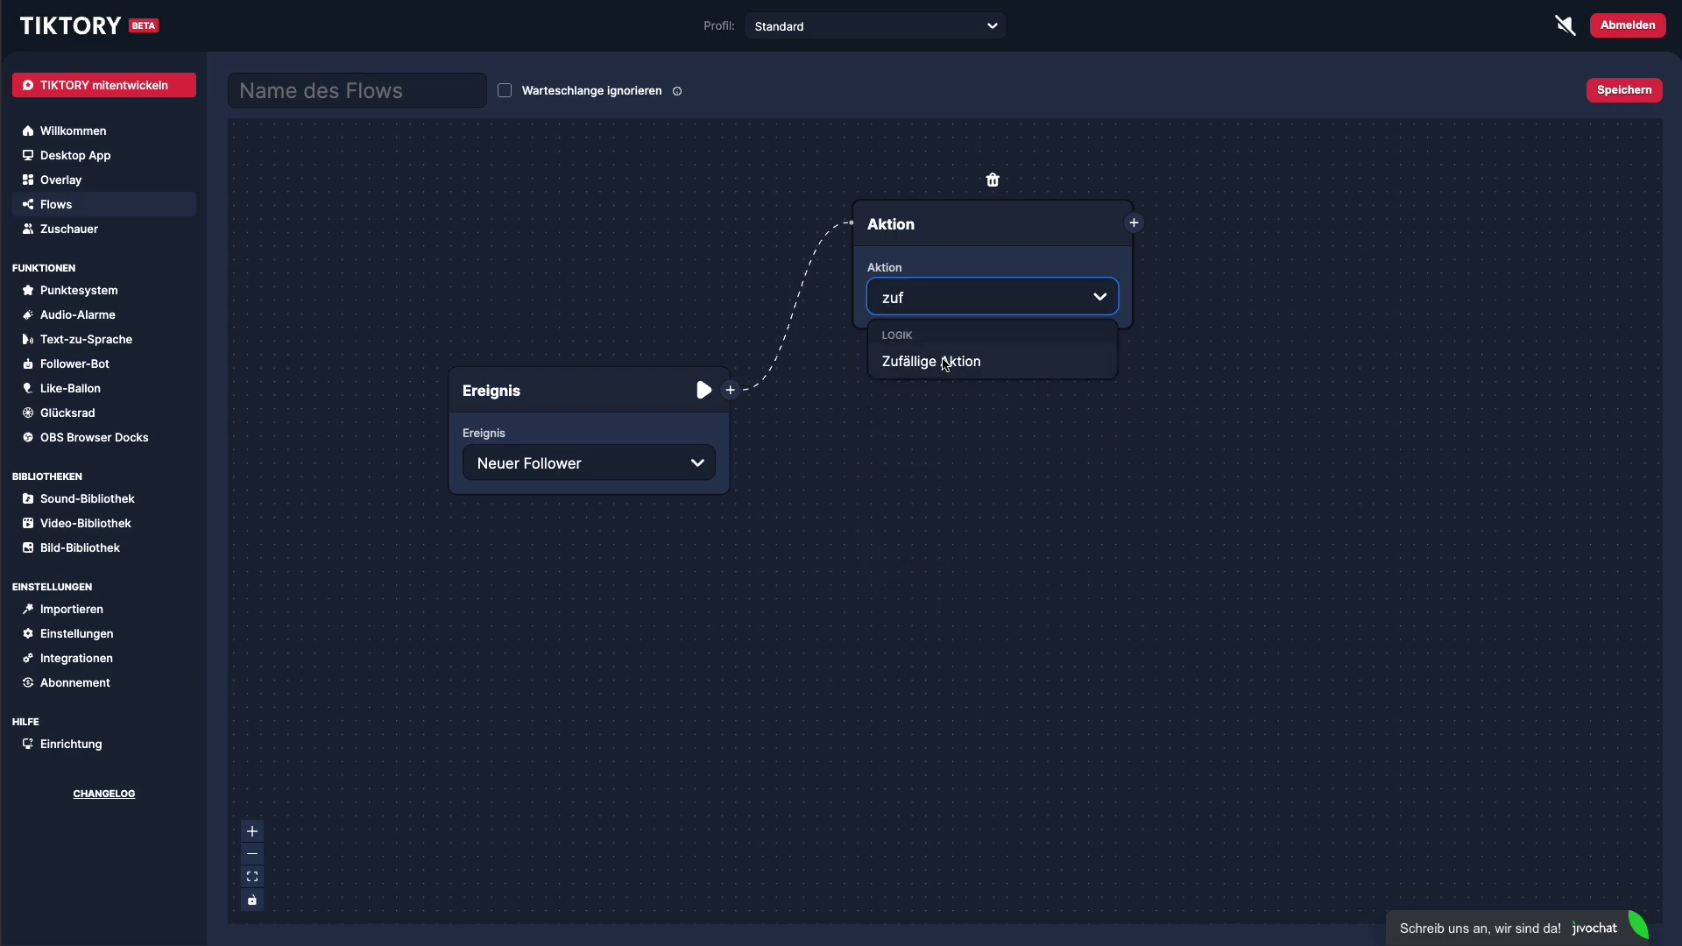
click(957, 359)
drag(1016, 238, 1016, 389)
drag(1270, 307, 963, 210)
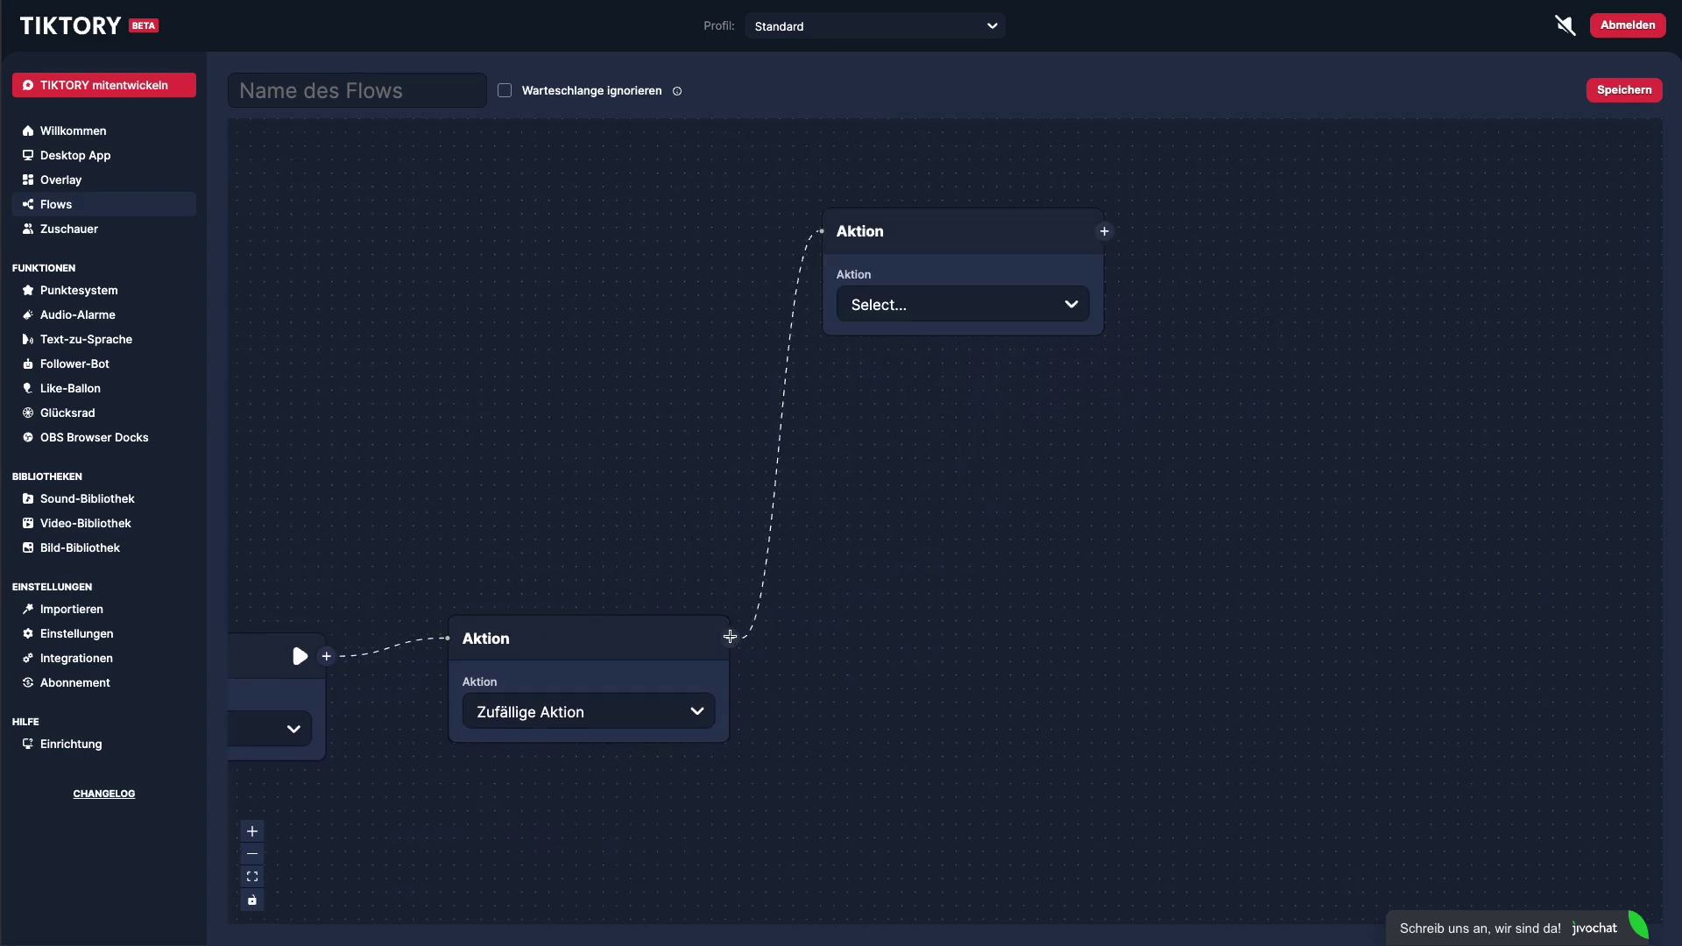
drag(730, 637, 871, 797)
drag(916, 502, 1106, 422)
drag(931, 810, 1059, 673)
Turn the random action's branches into Text anzeigen actions.
click(987, 304)
text(text)
click(915, 368)
click(1117, 495)
scroll(964, 526, down, 3)
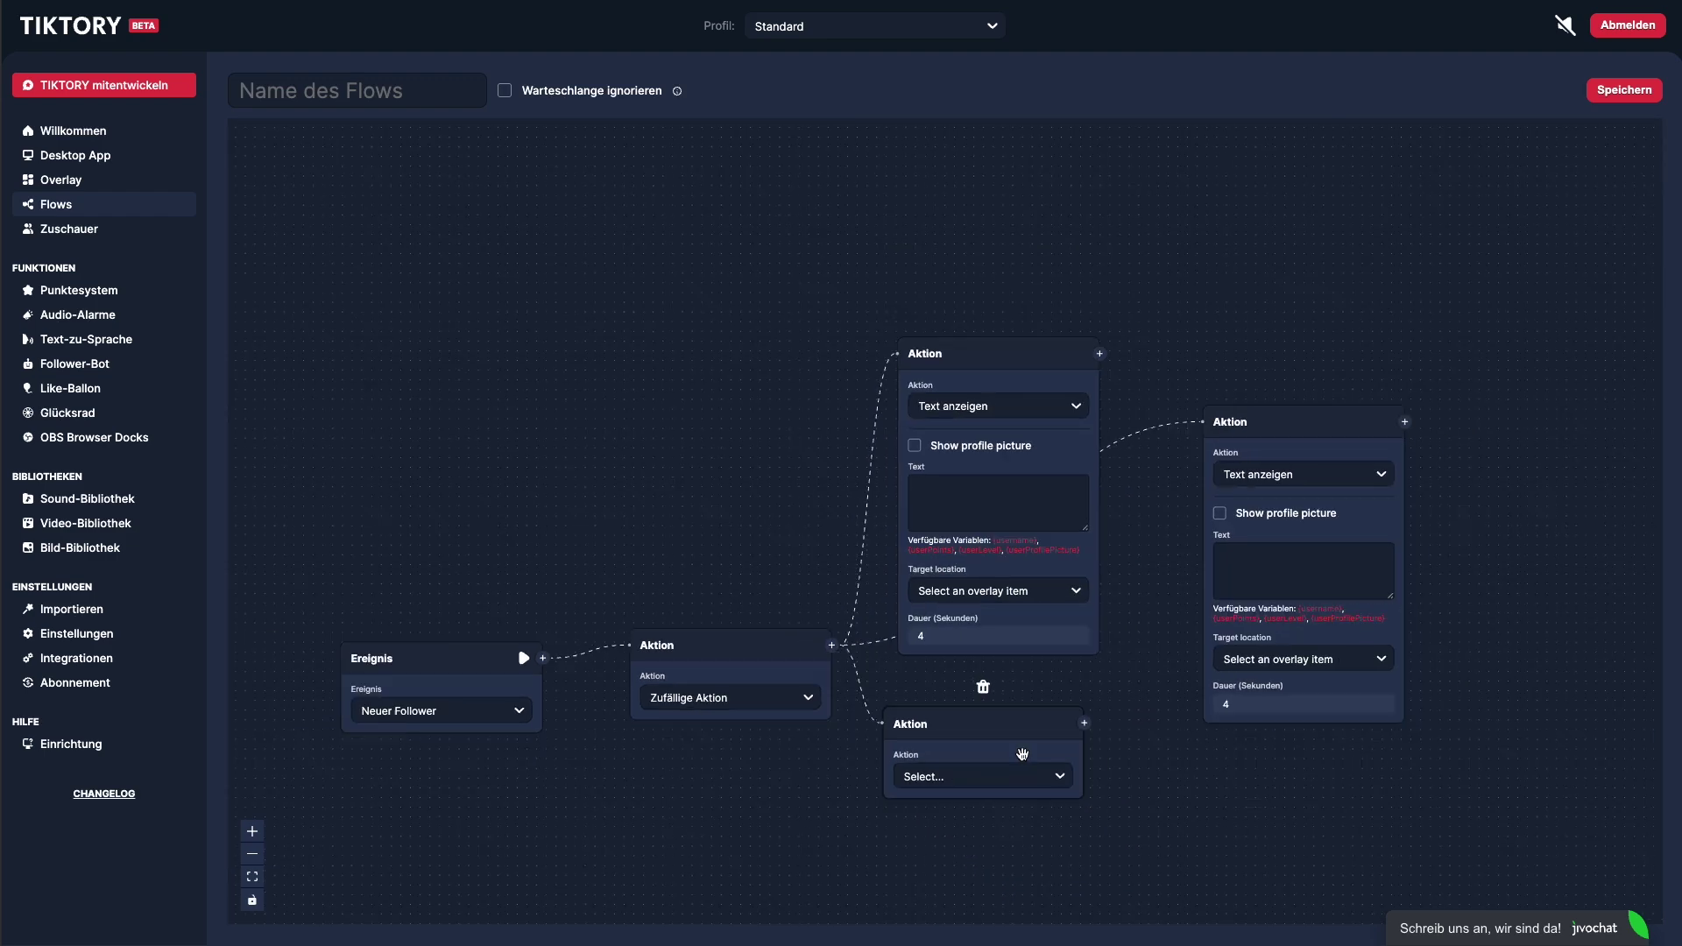
Write the messages 'Cool dass du hier bist {username}', 'Danke für's folgen {username}', 'Krasses Ding, {username}'.
click(981, 344)
text(Cool dass du hier bist {username})
click(1286, 419)
text(Danke für's folgen Pu)
key(BackSpace)
key(BackSpace)
text({username})
click(965, 706)
text(Krasses Ding, {username})
scroll(1014, 681, up, 1)
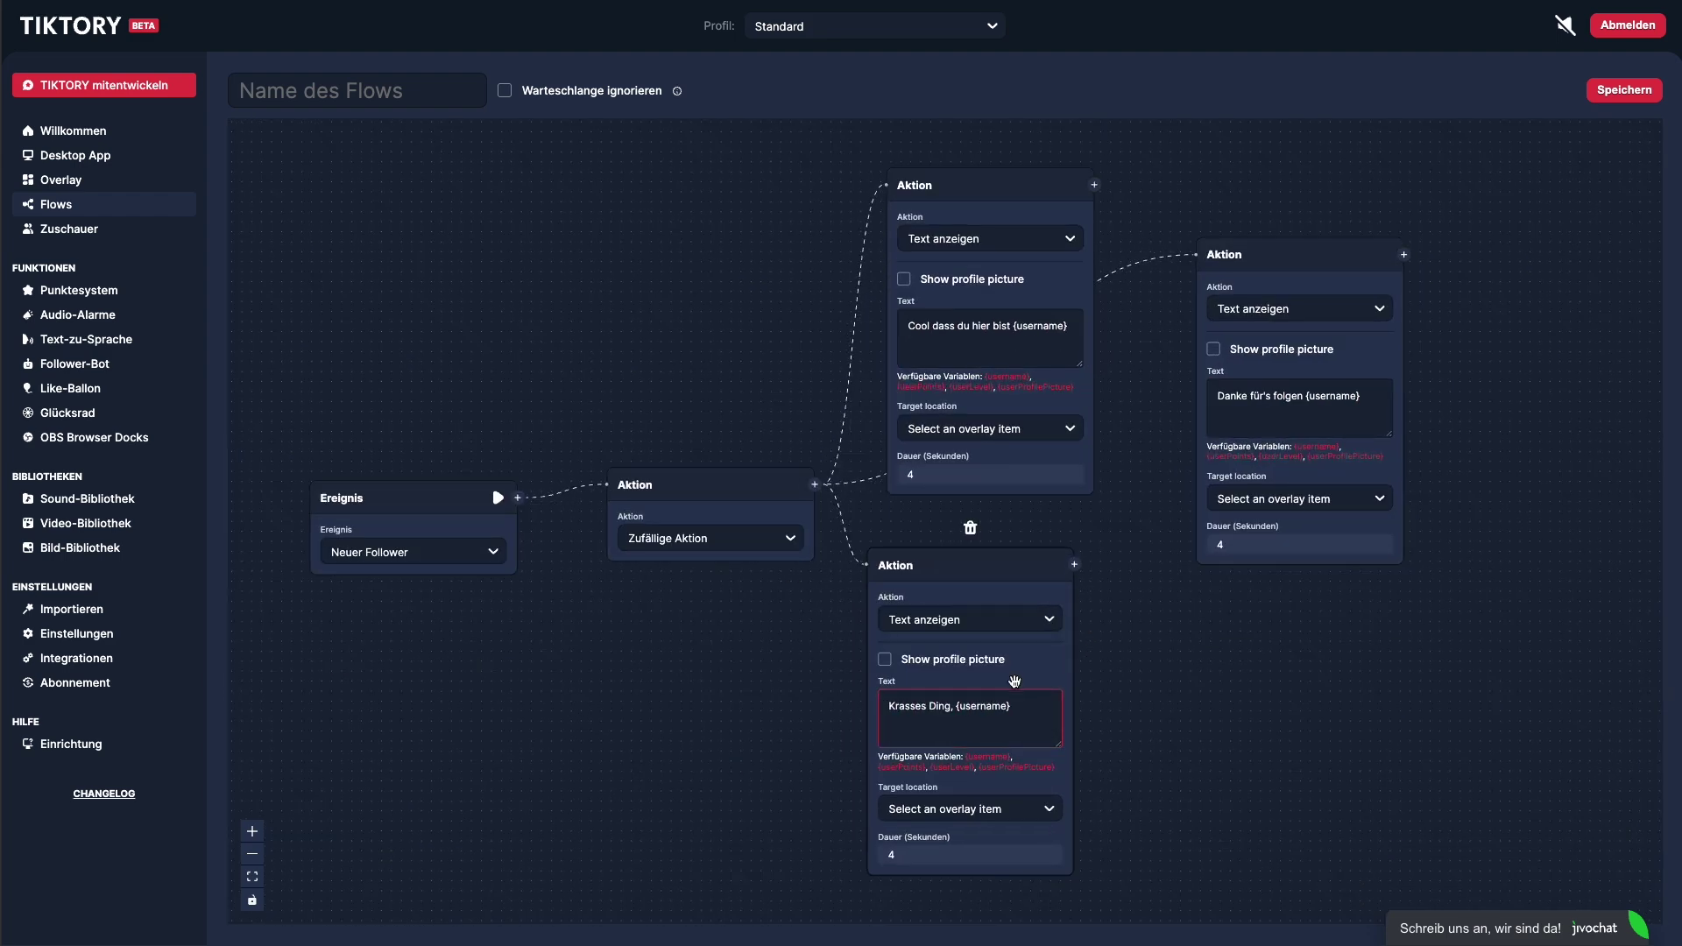
Send all three branch texts to Standard: Announcements.
click(981, 429)
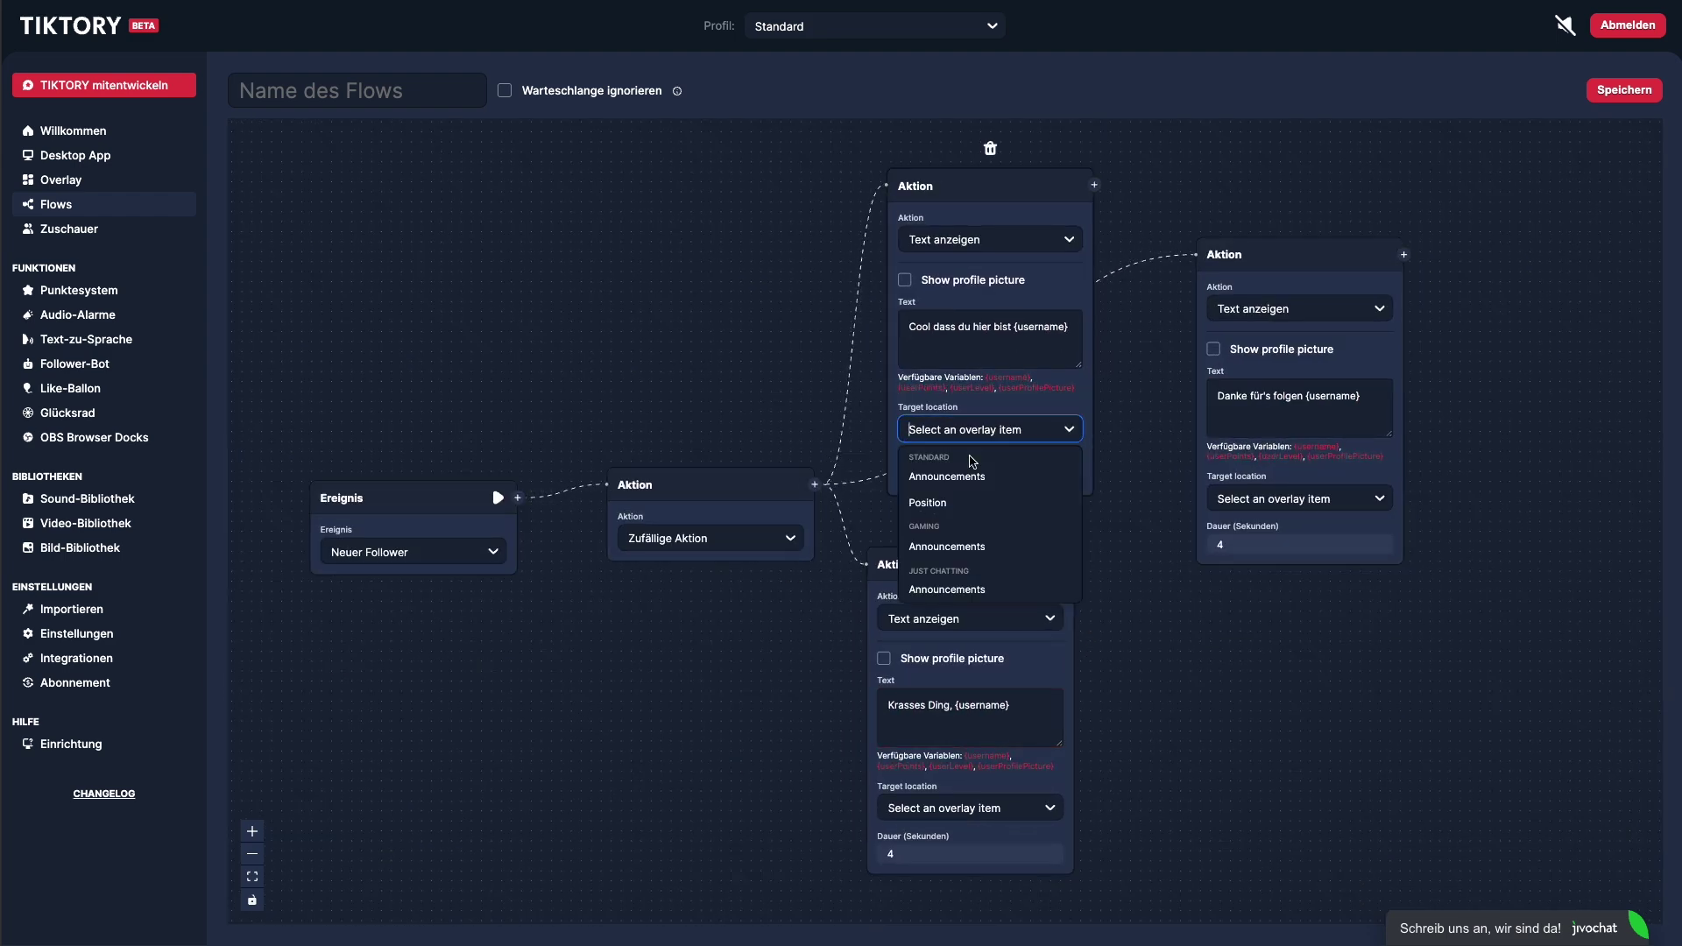
click(968, 471)
click(1270, 499)
click(1265, 545)
click(970, 807)
click(938, 854)
Name the flow 'Follower Bot', save it, and run a test.
click(359, 95)
text(F)
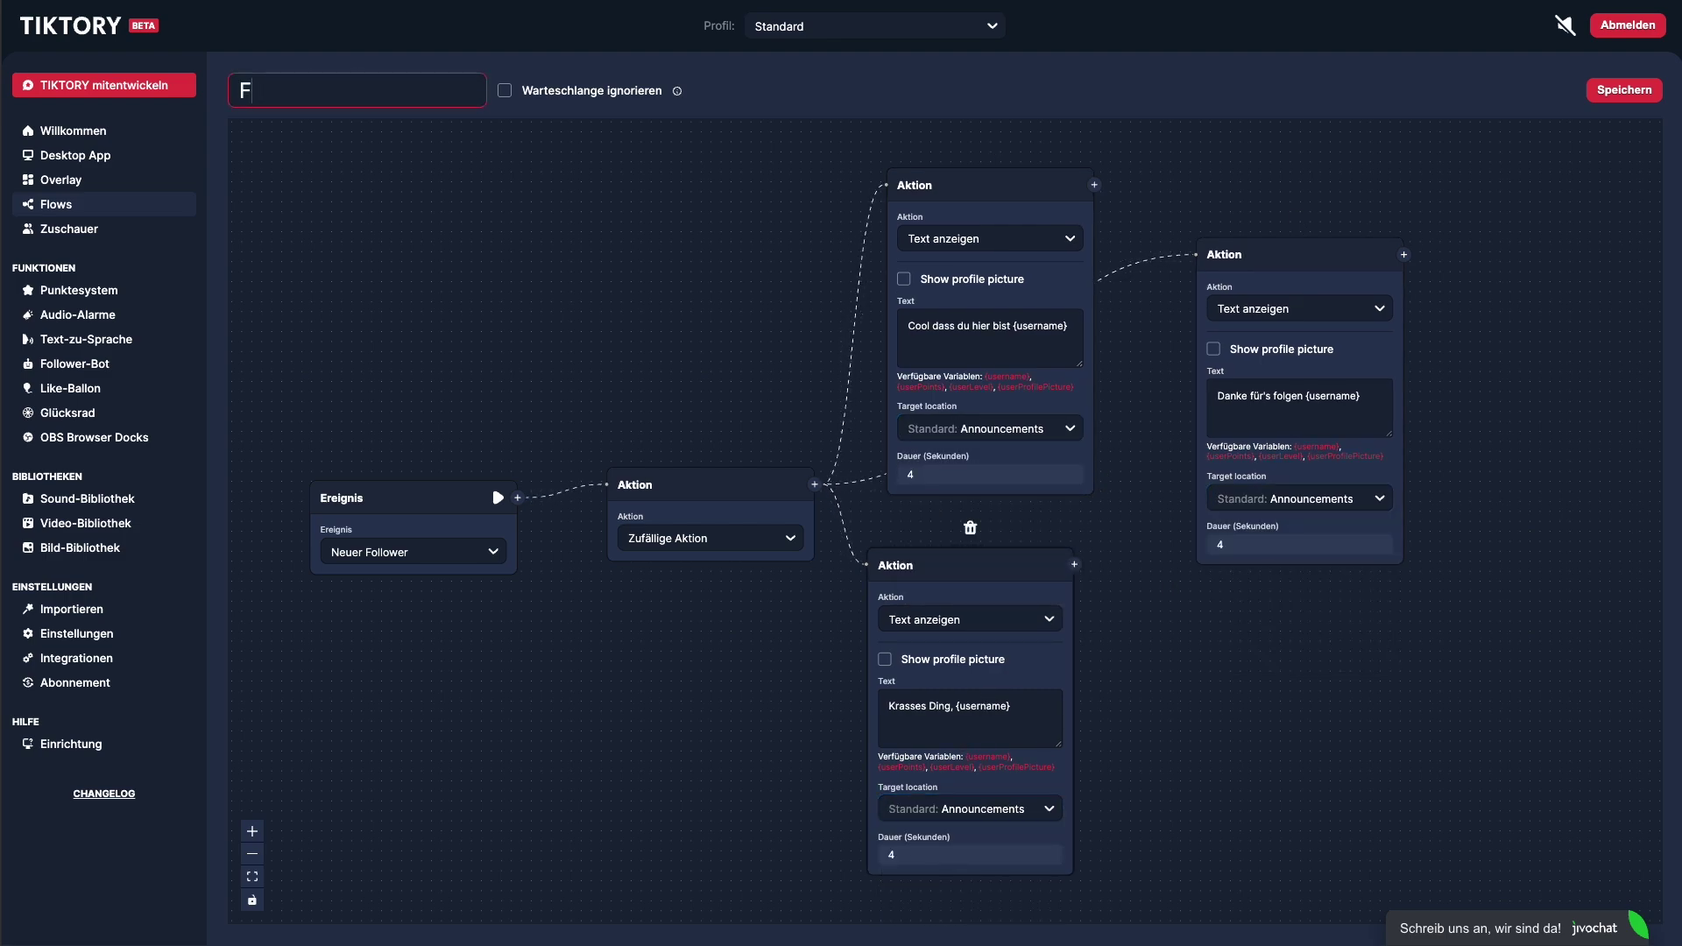
text(ollower Bot)
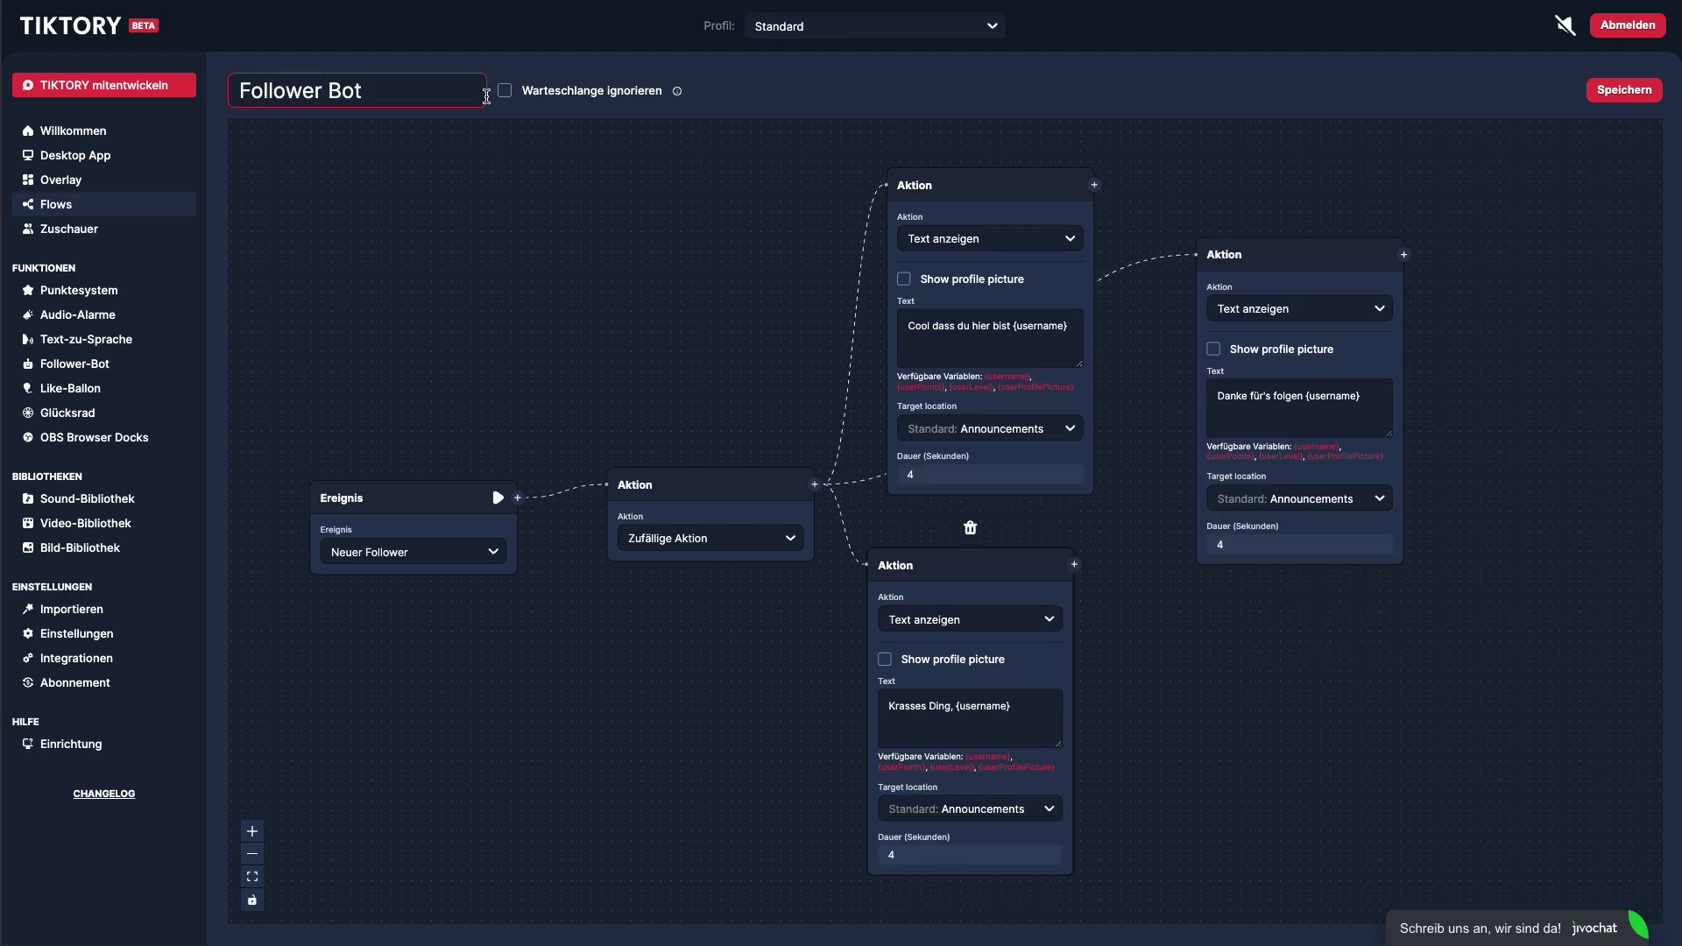
click(1644, 93)
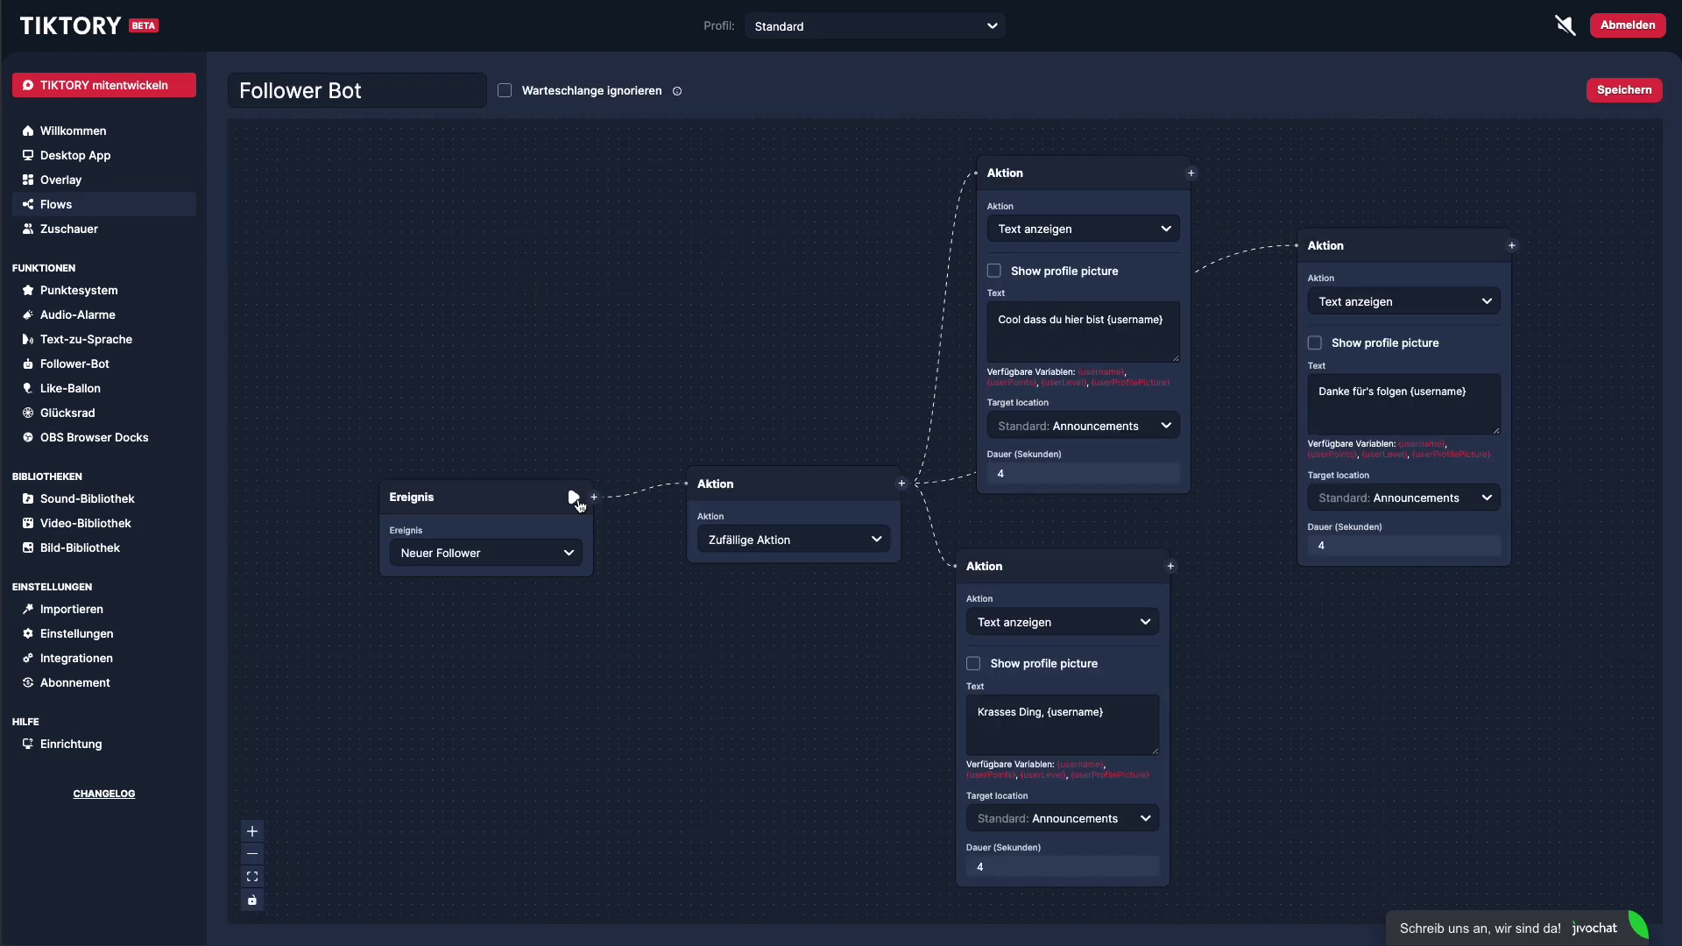
click(574, 497)
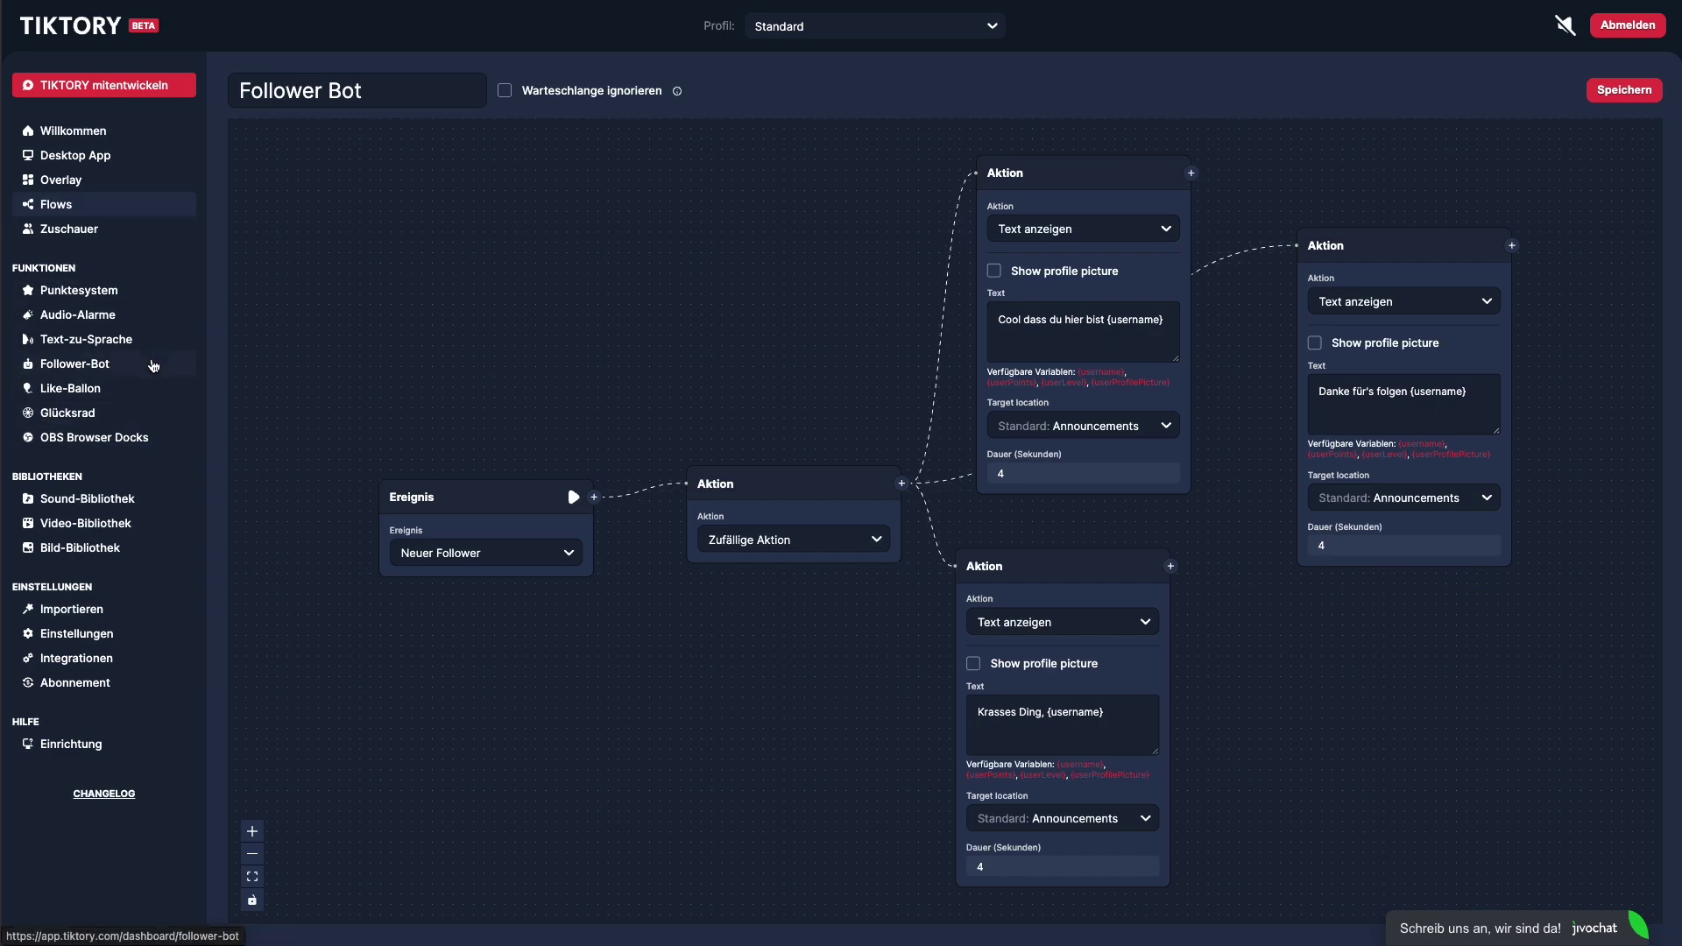
Open the Punktesystem page: 1 point per coin, 3 per share, 0,05 per like.
click(102, 300)
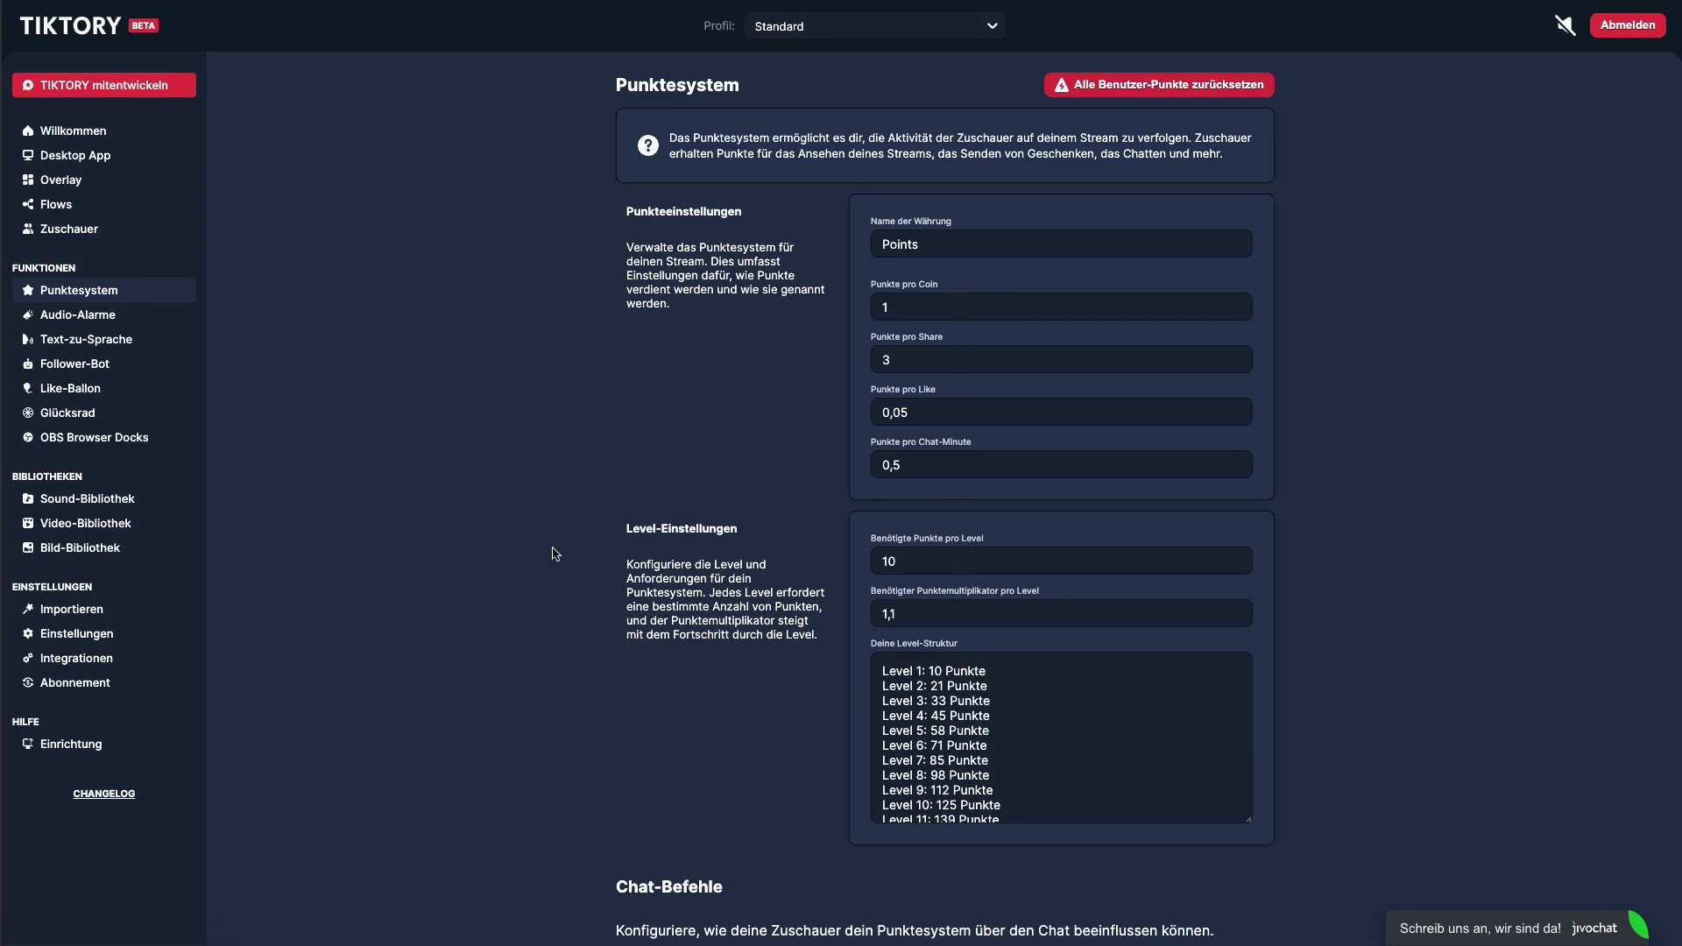
scroll(375, 379, down, 3)
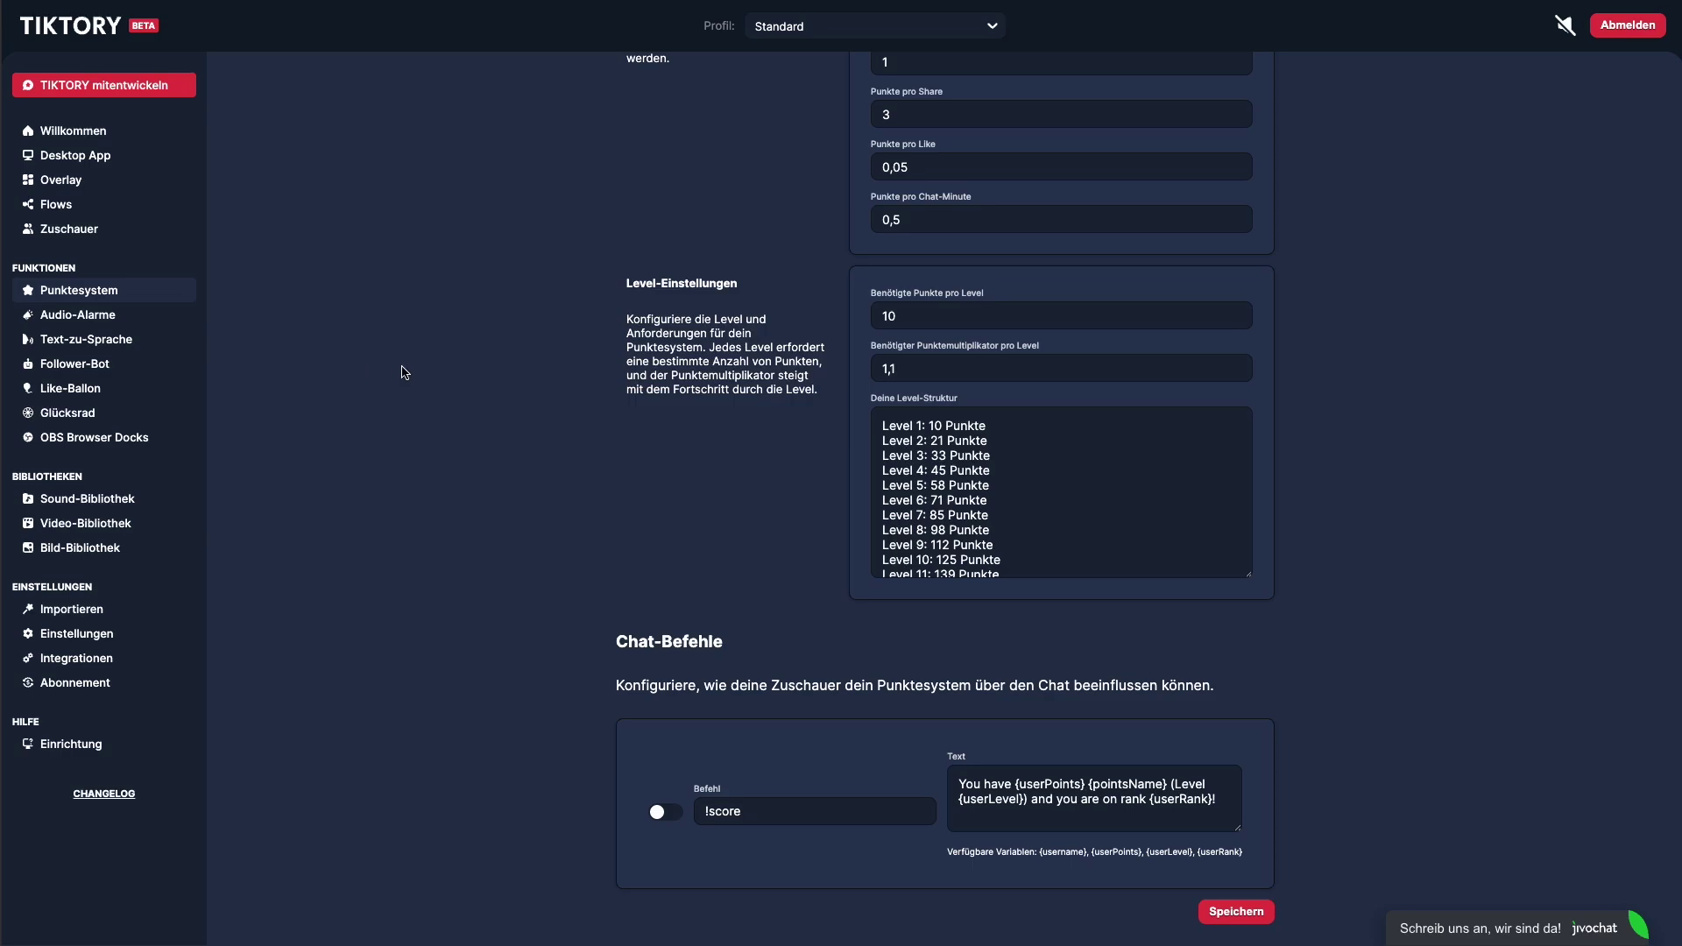
On Audio-Alarme, add a new alert triggered by the Donut (30 coins) gift.
click(105, 317)
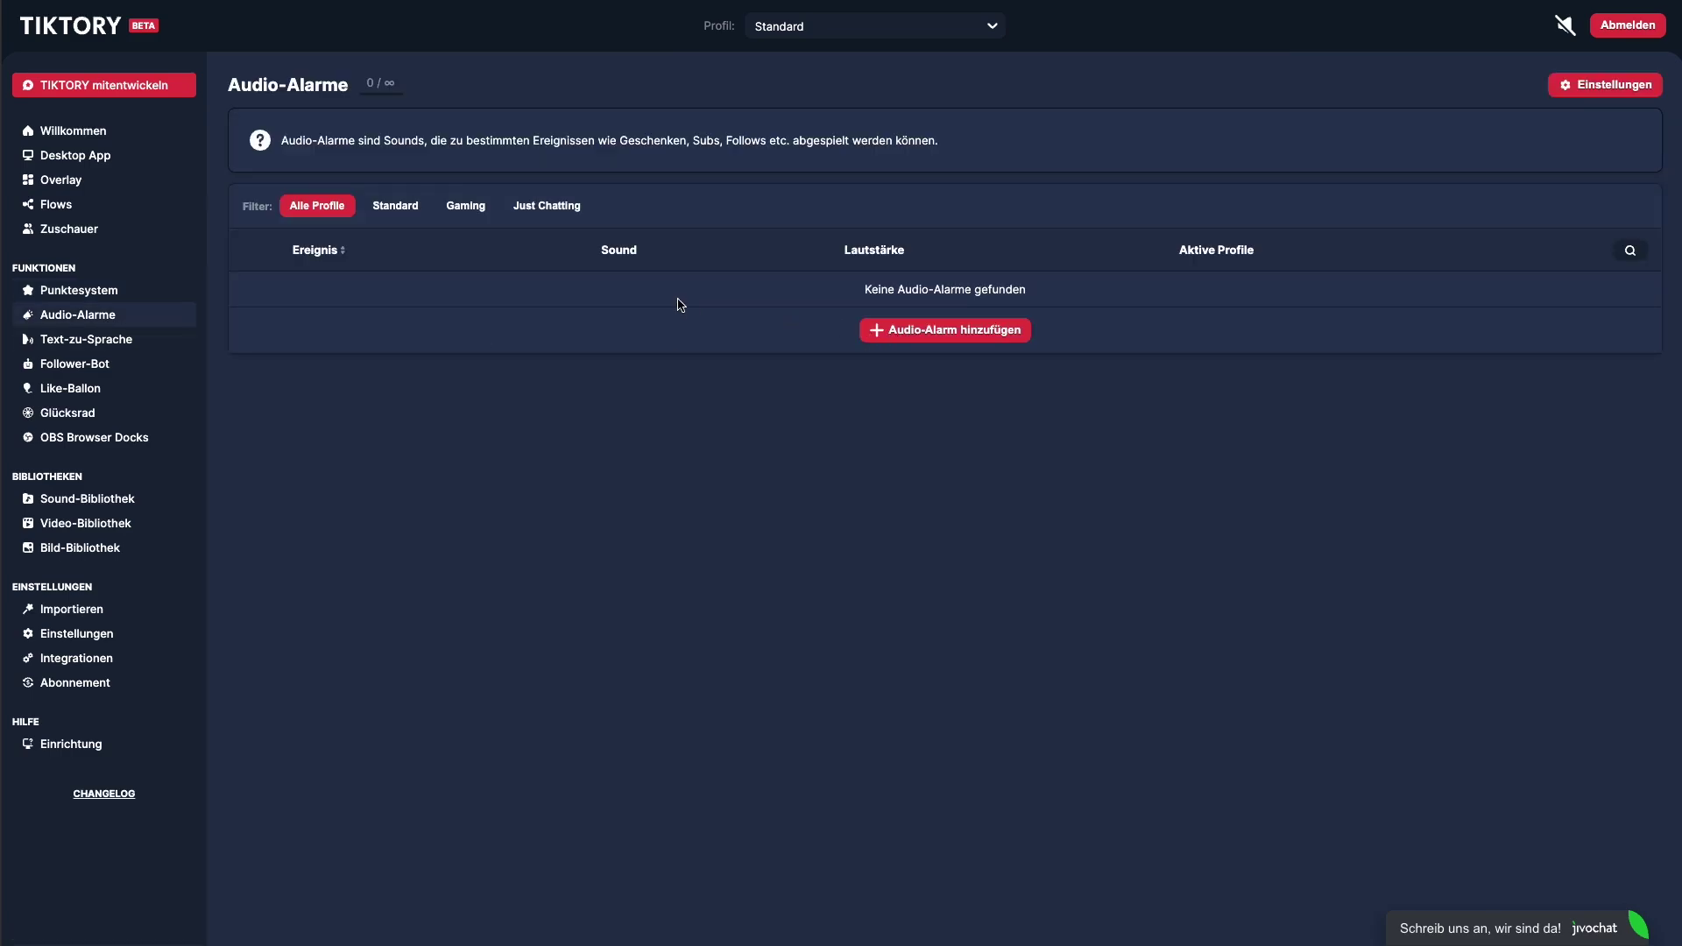
click(914, 332)
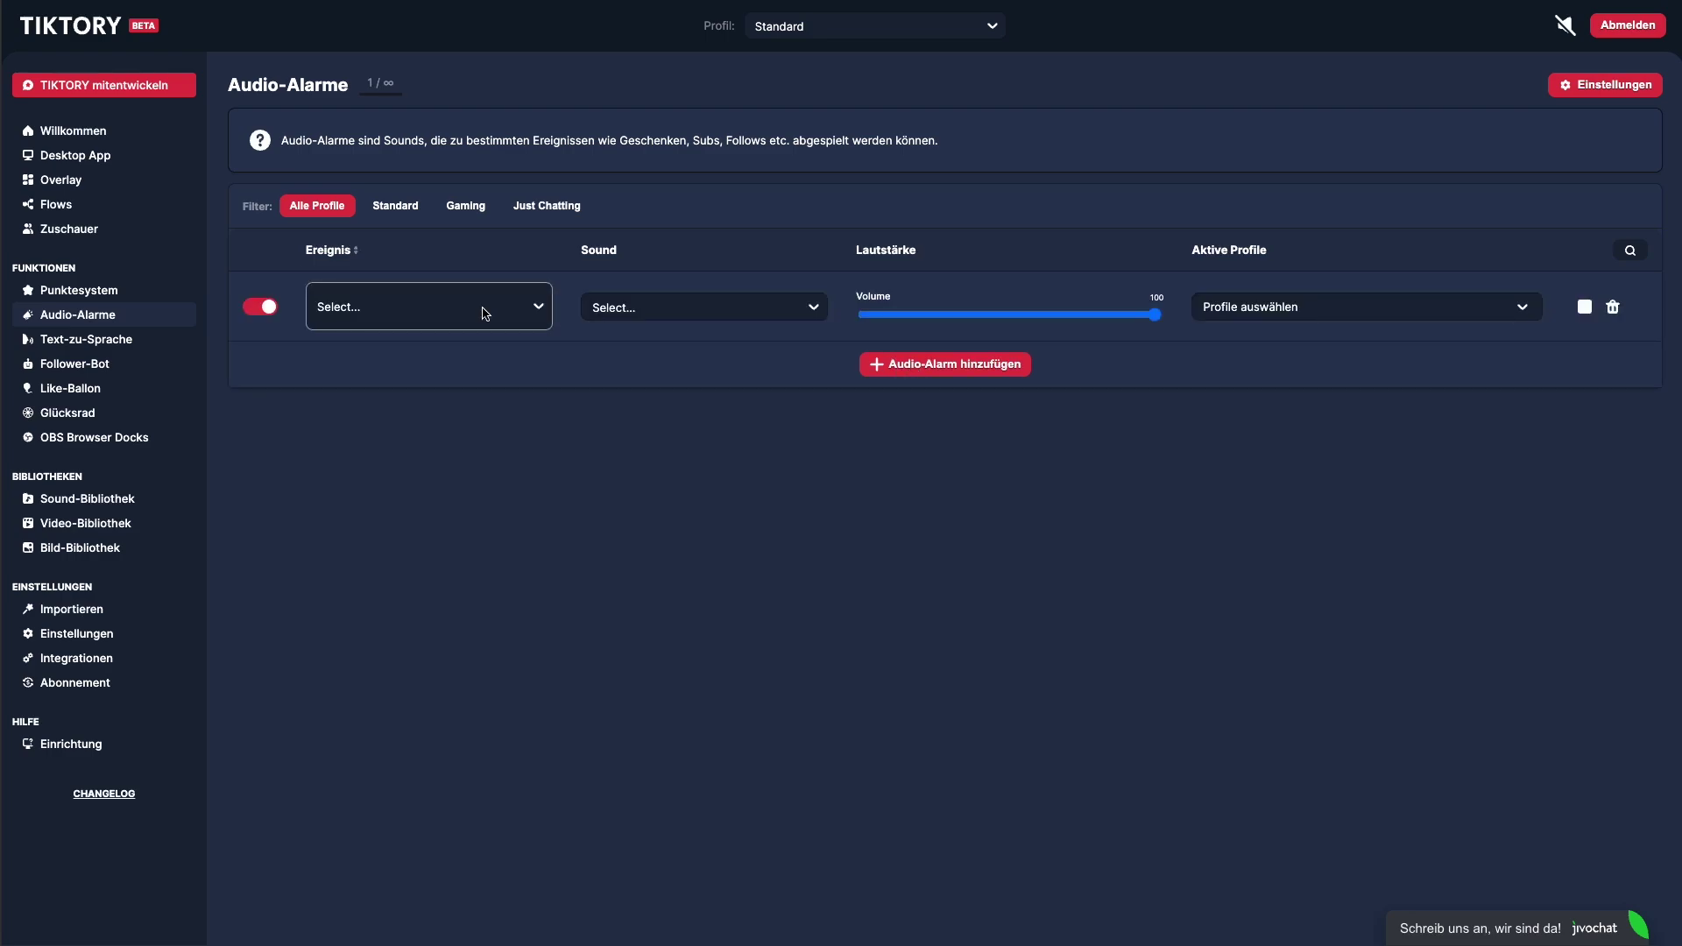
click(541, 312)
text(donut)
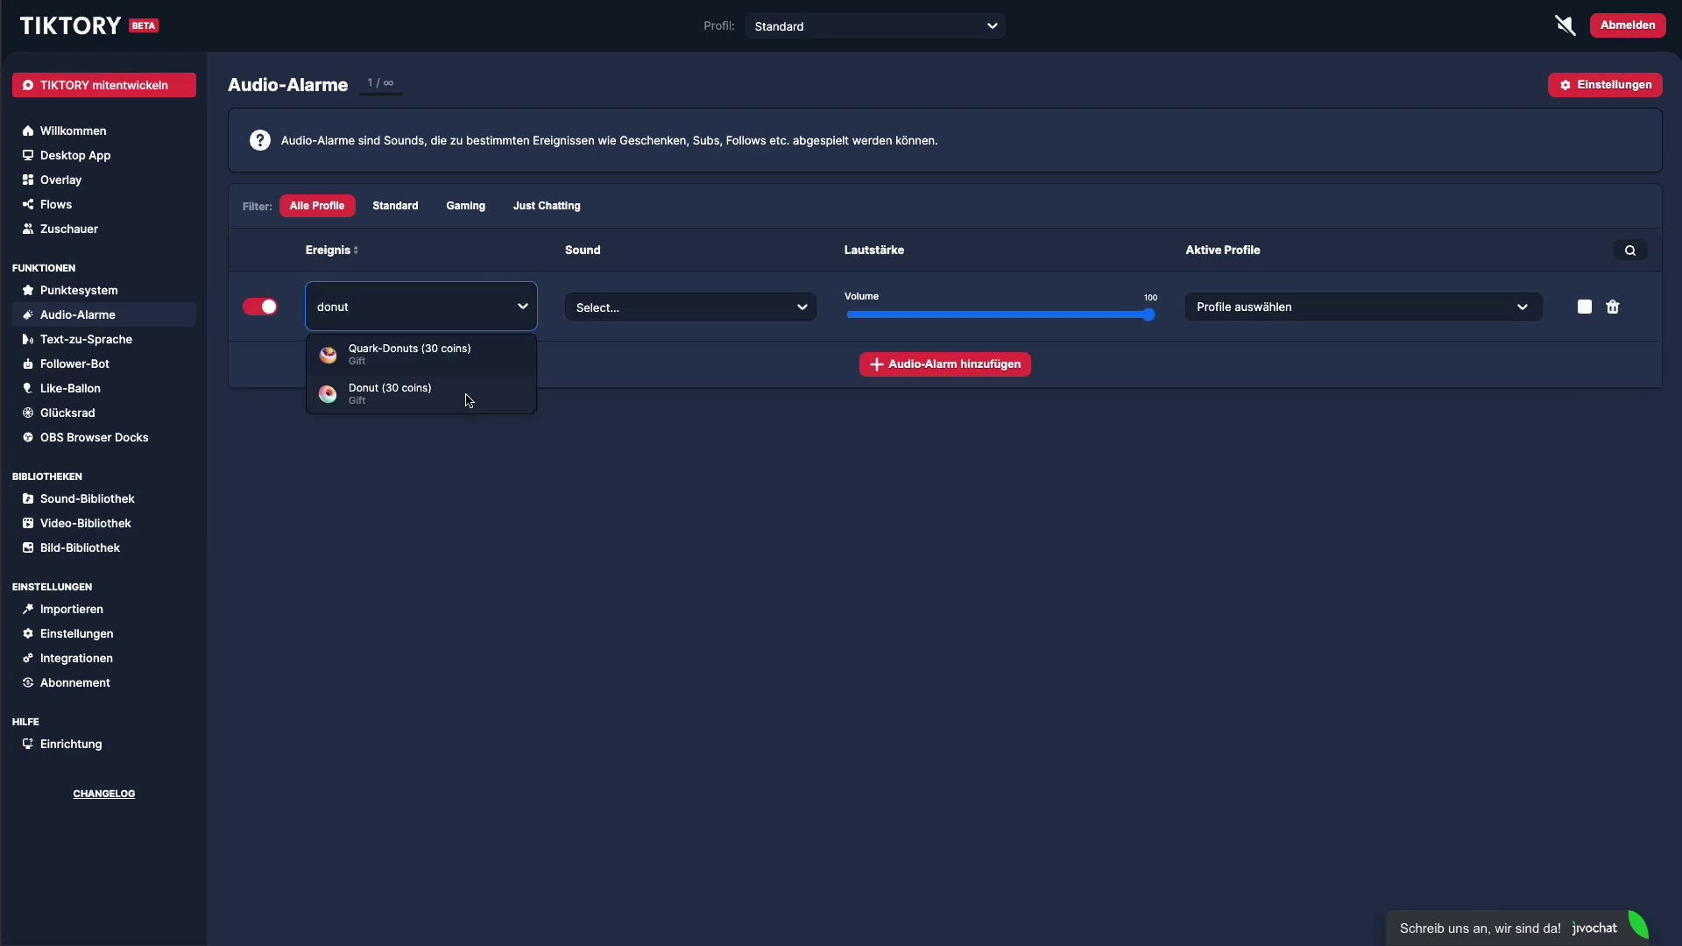
click(467, 394)
Activate the Donut alert for the Gaming and Standard profiles.
click(1300, 307)
click(1302, 402)
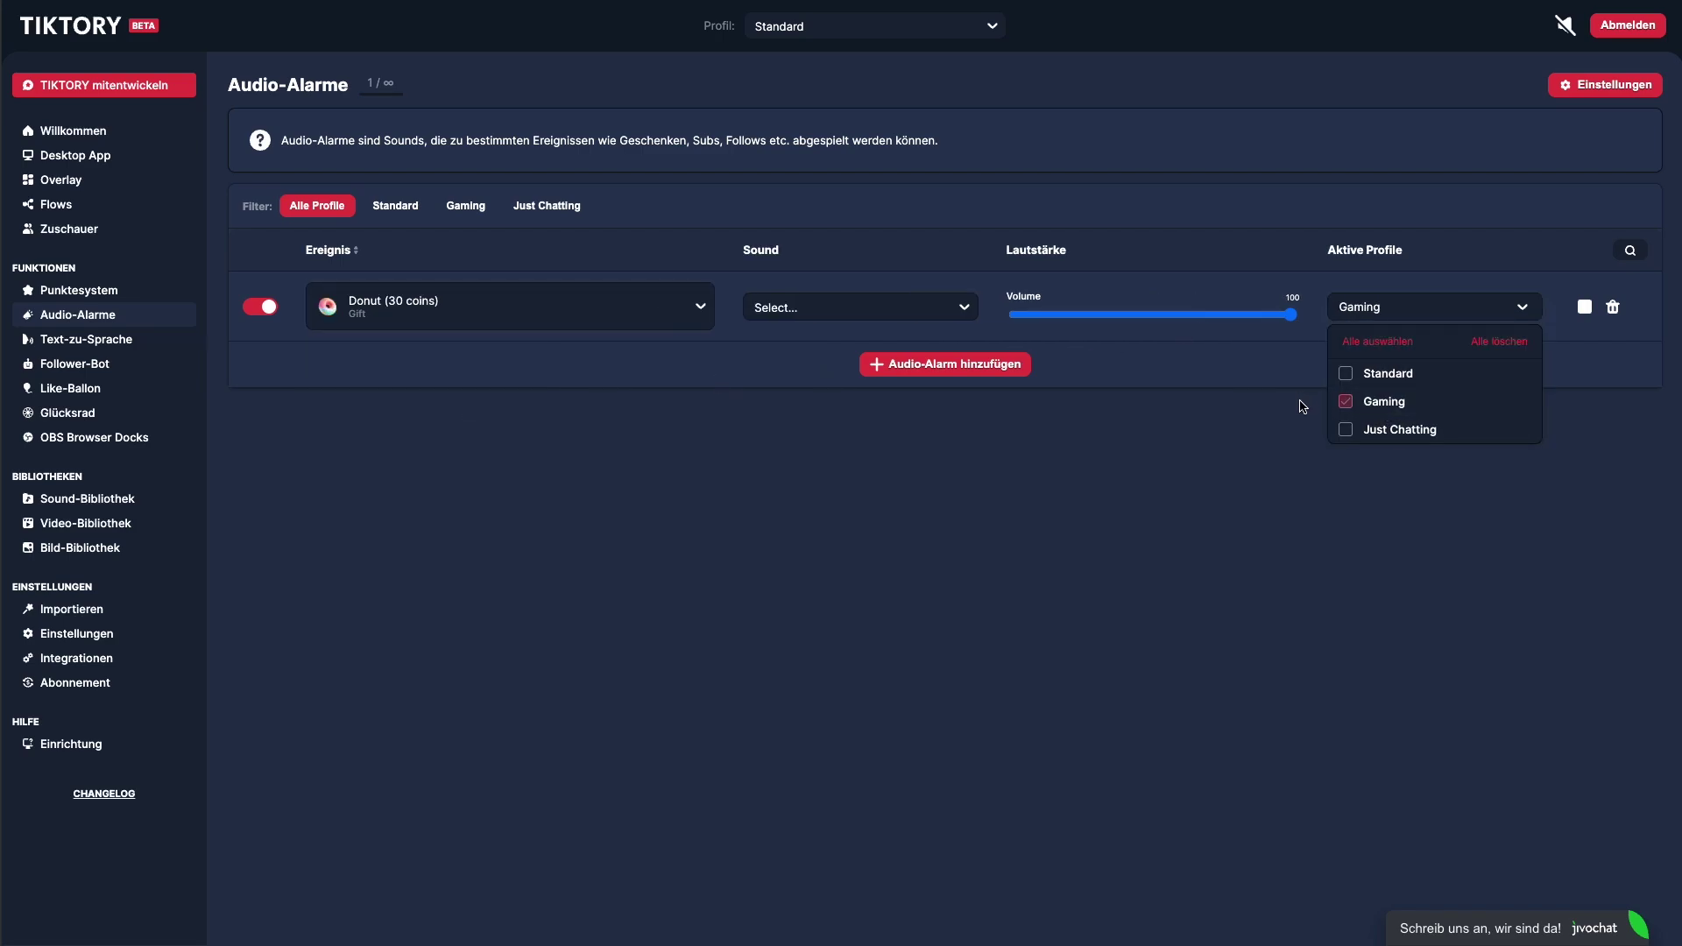
click(1327, 375)
click(1124, 436)
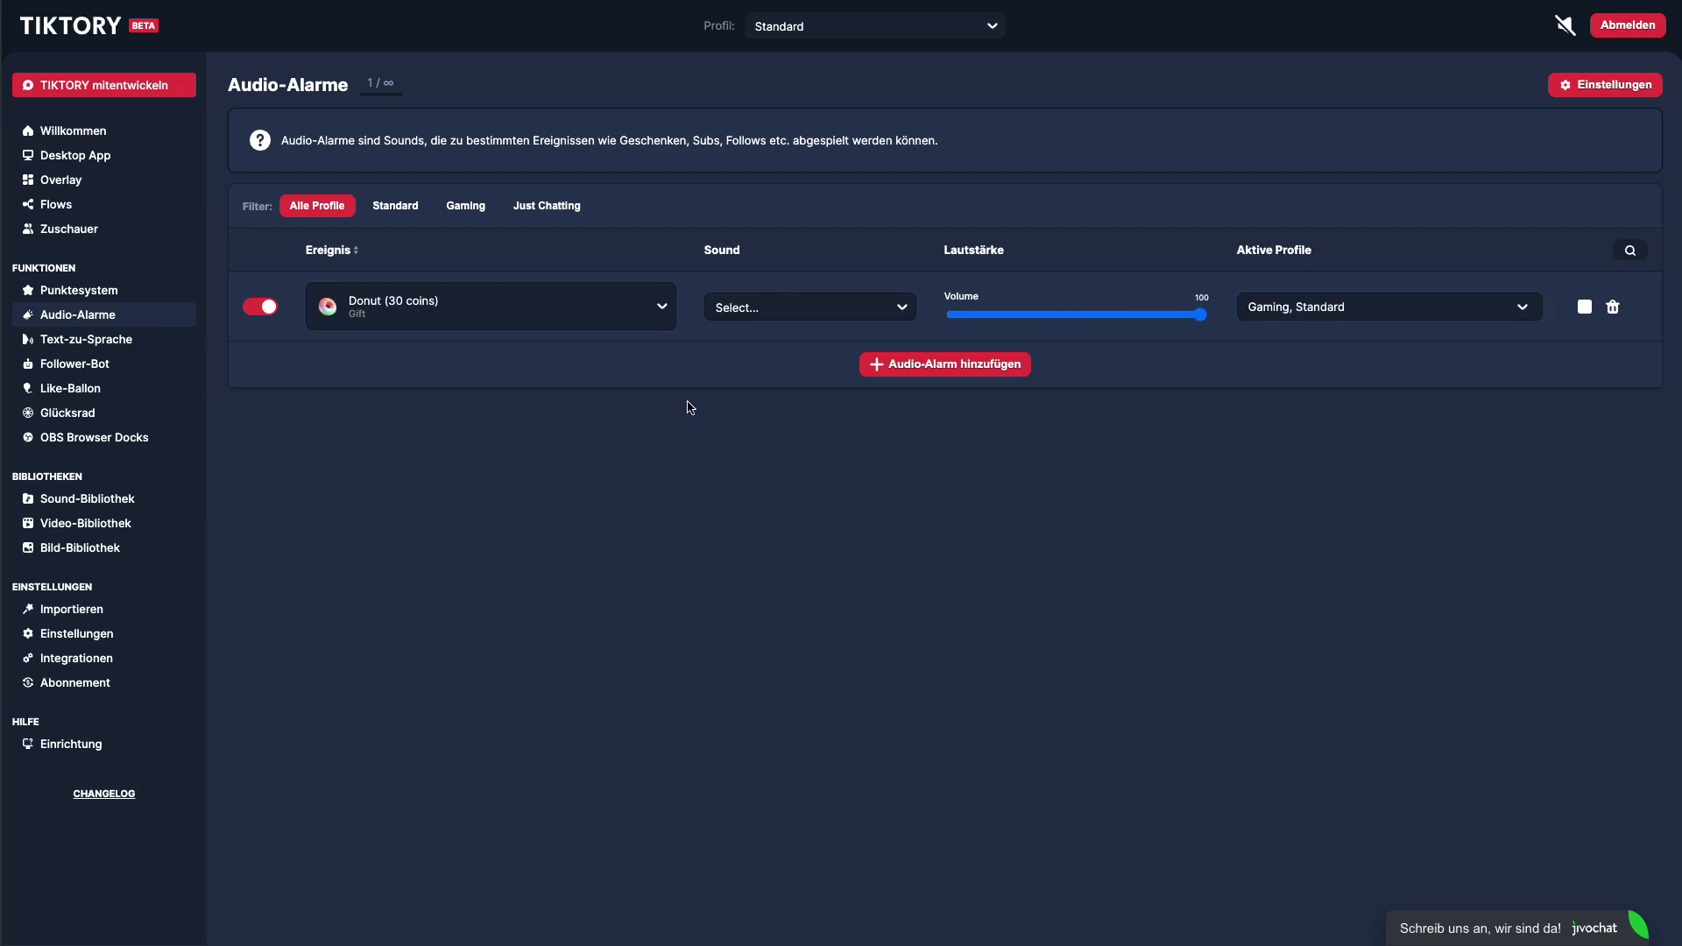
In Text-zu-Sprache, browse the Standardstimme list, keeping English (United States, FEMALE).
click(52, 340)
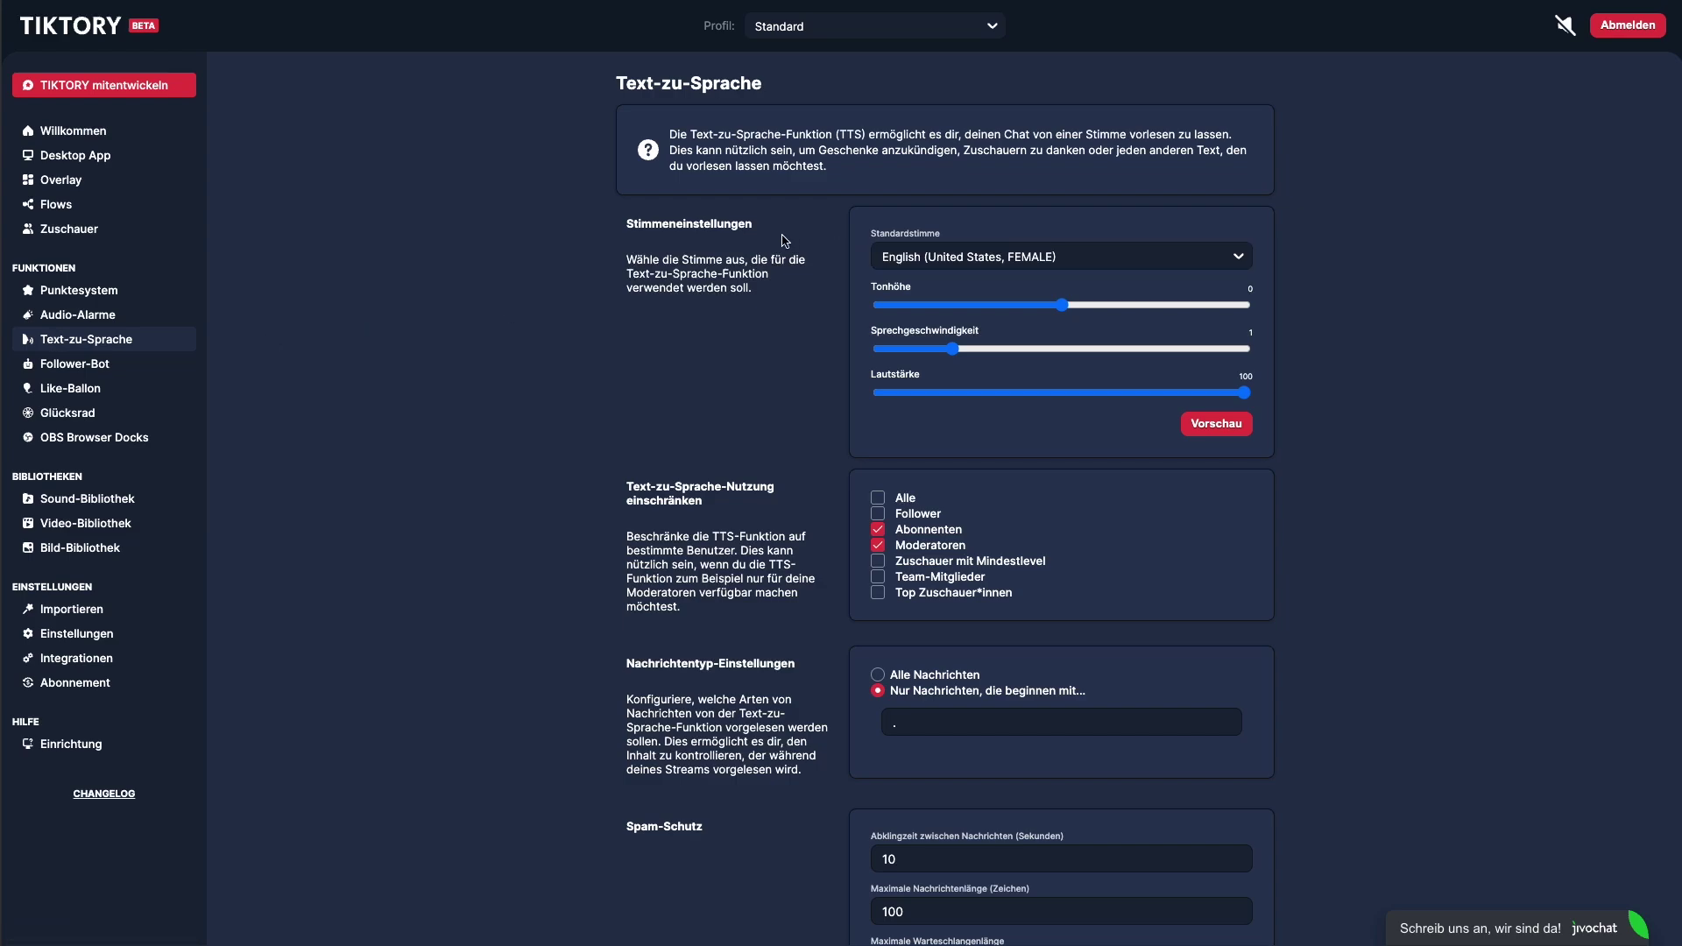
click(943, 262)
scroll(970, 321, down, 10)
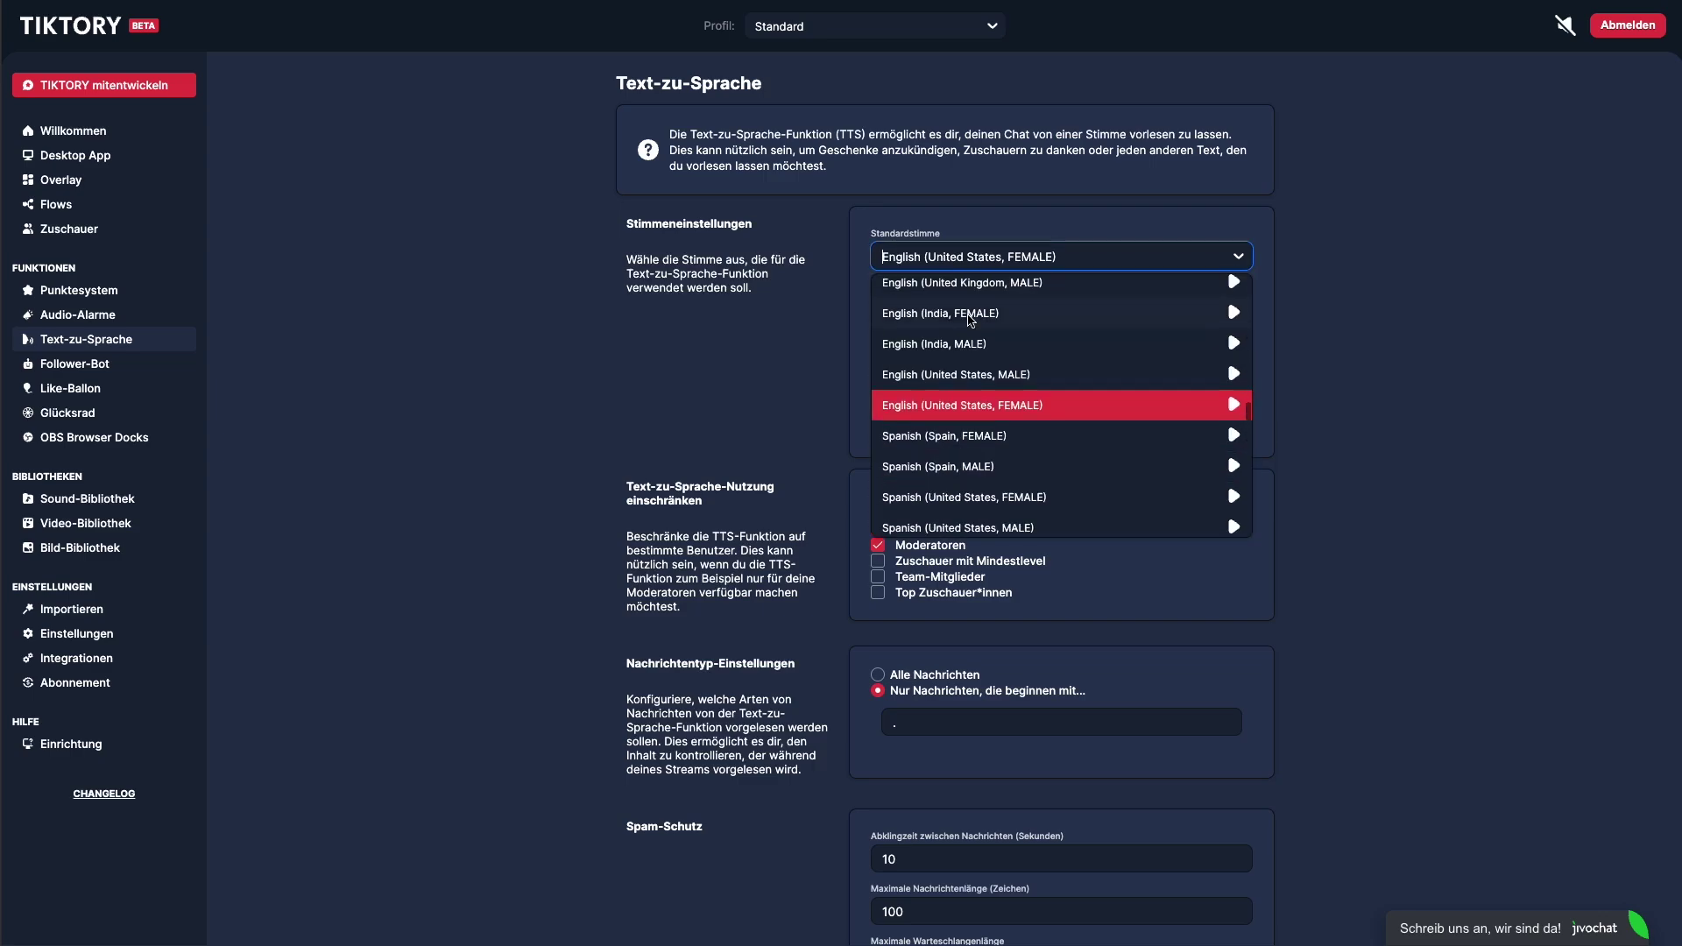
scroll(971, 322, down, 15)
scroll(970, 319, up, 15)
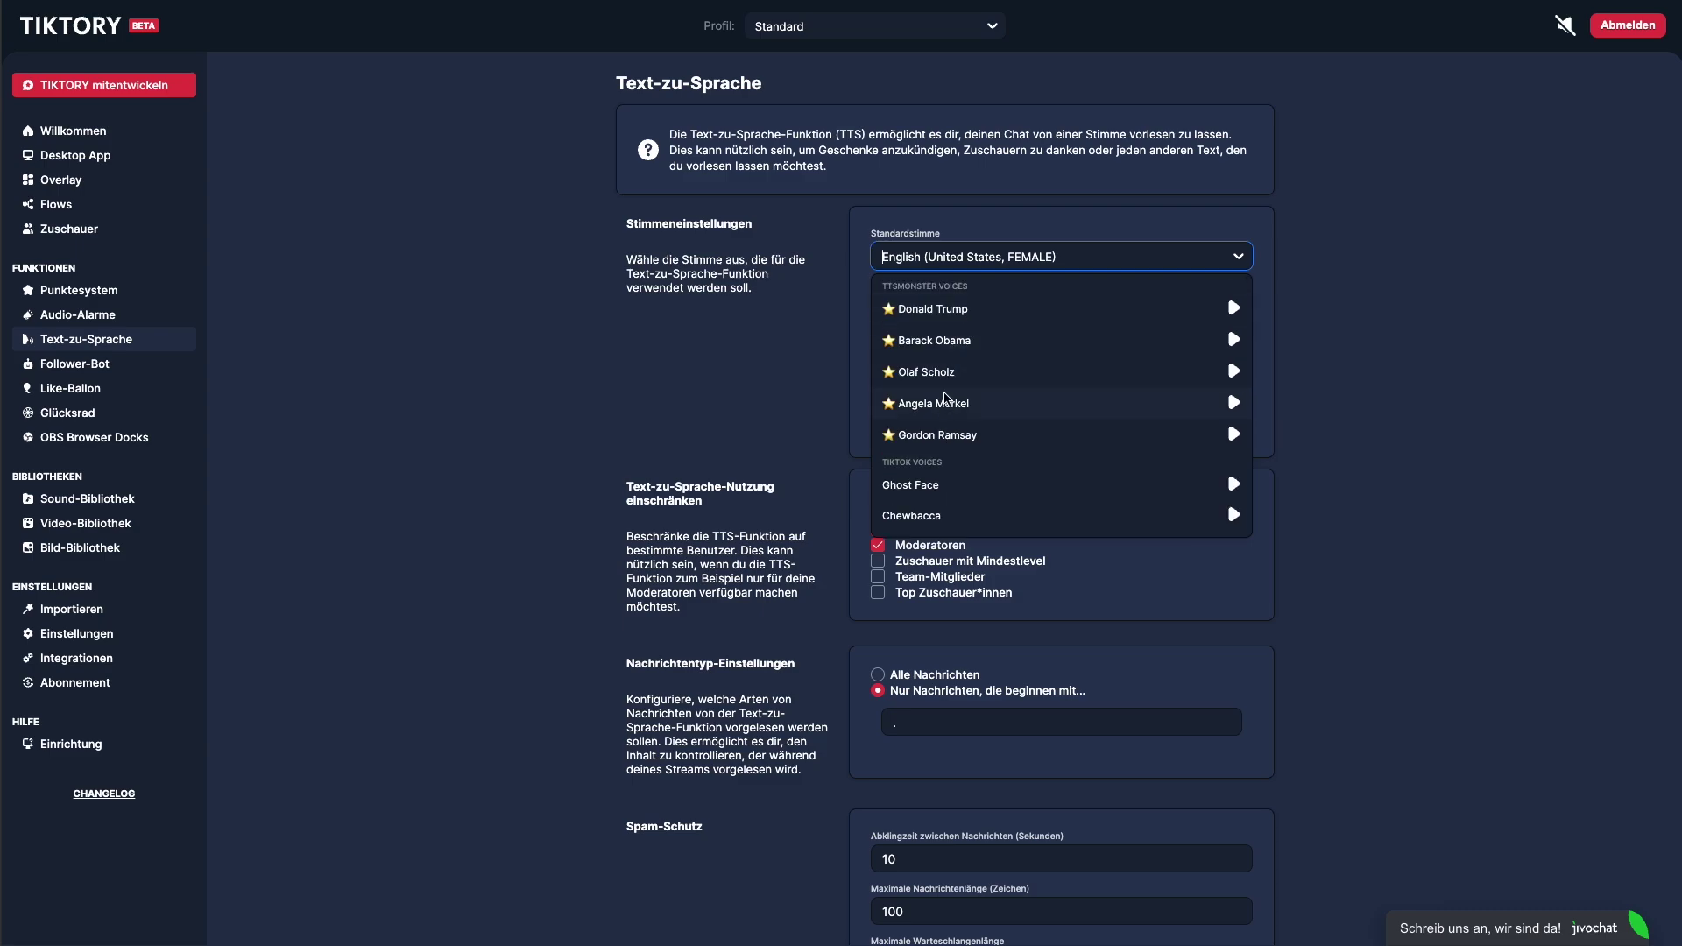
click(990, 262)
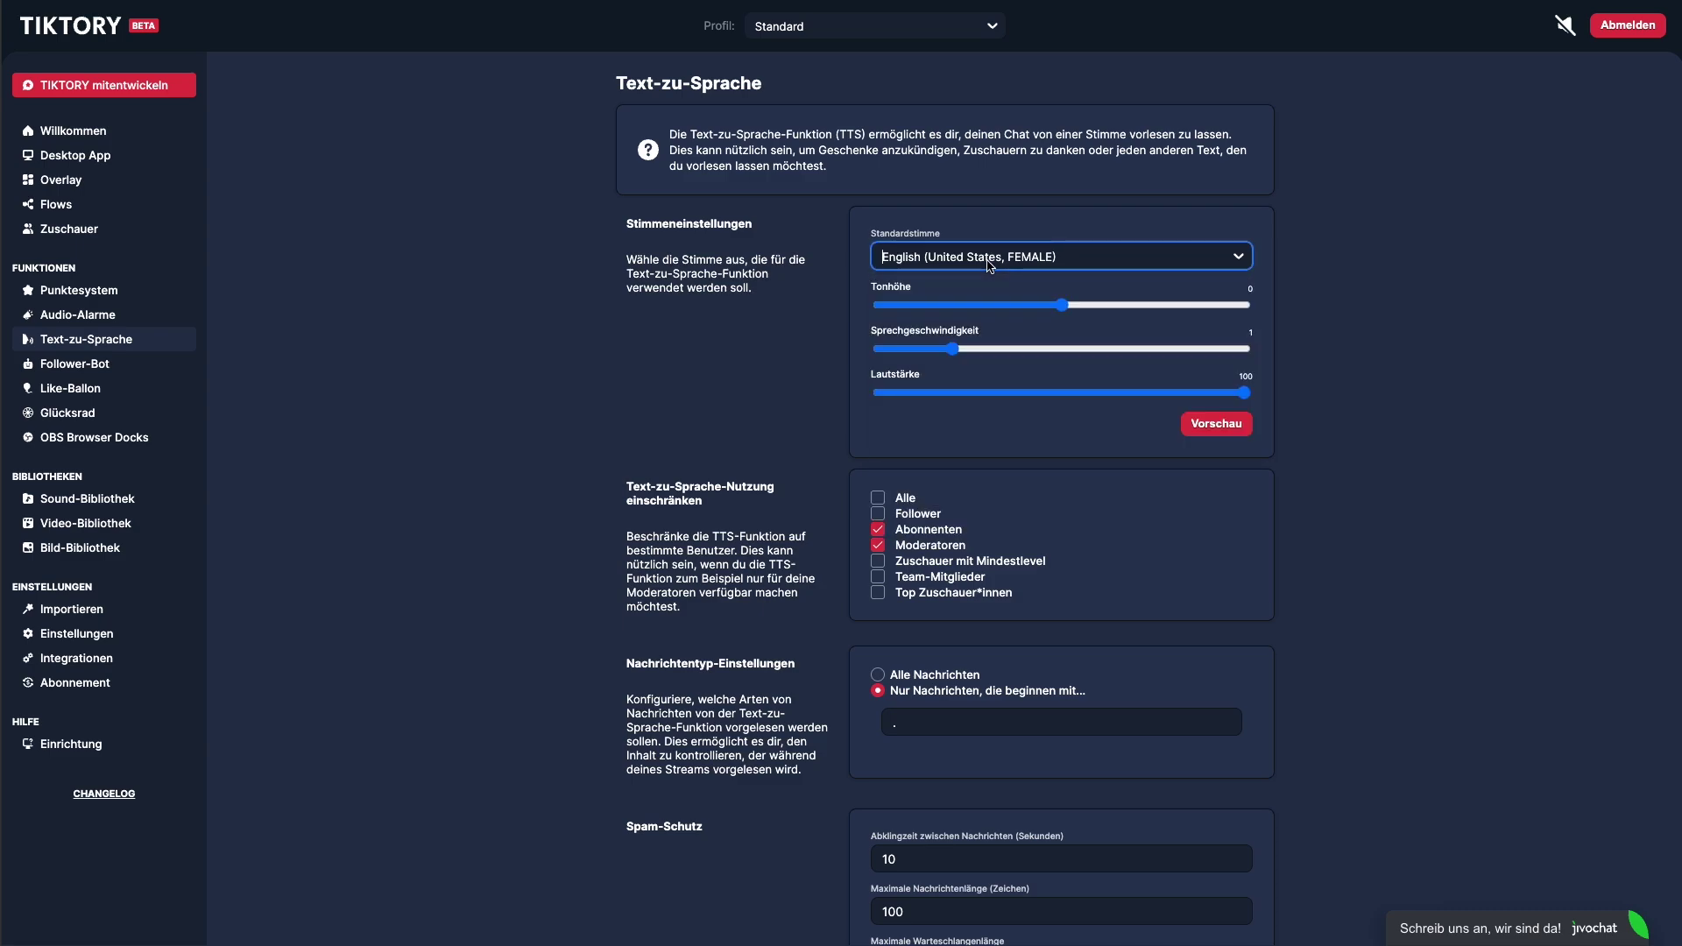
Toggle the text-to-speech permission checkboxes for Alle, Follower and Abonnenten.
scroll(916, 498, down, 1)
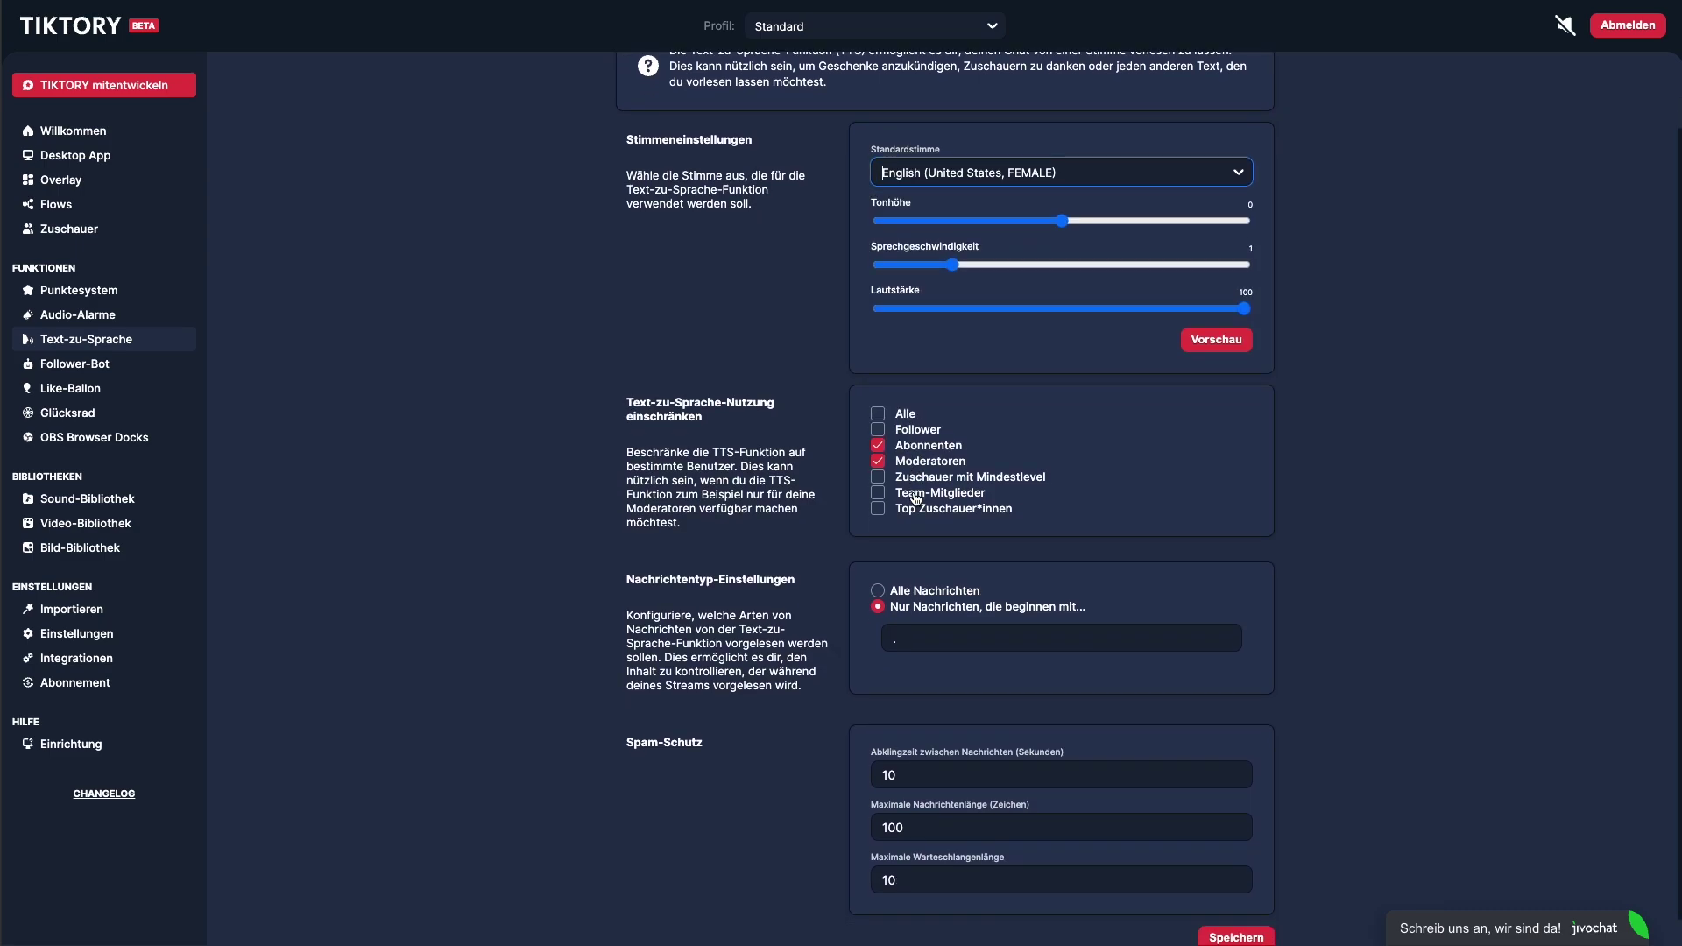
click(878, 414)
click(879, 414)
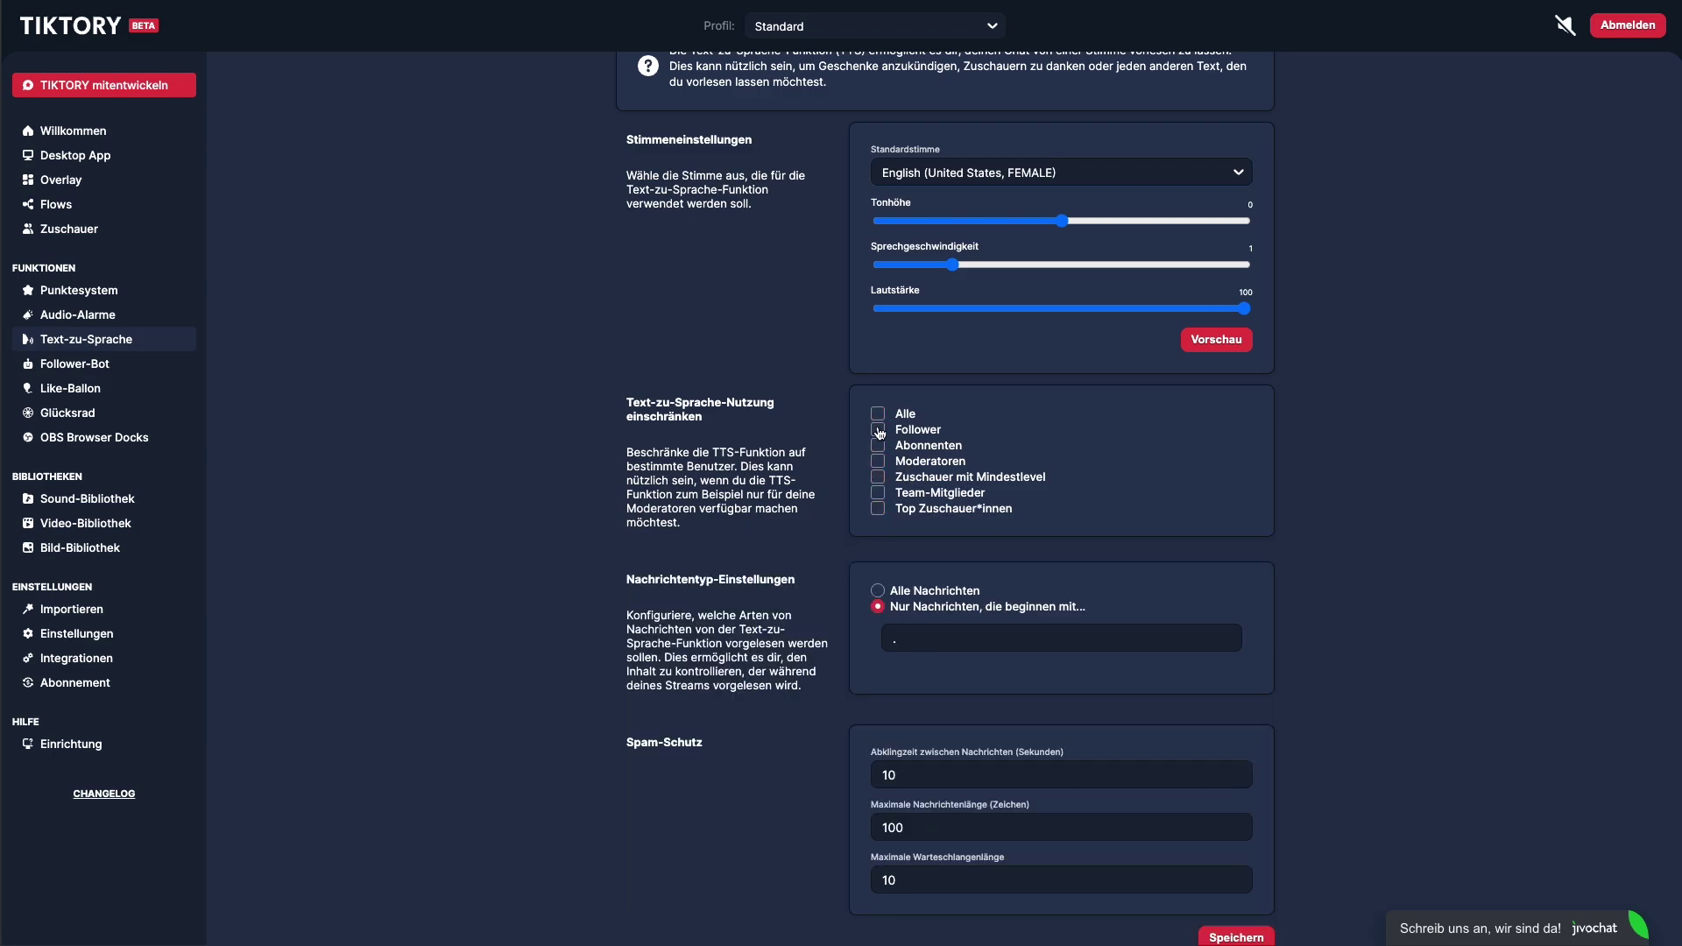
click(878, 429)
click(878, 445)
scroll(973, 585, down, 1)
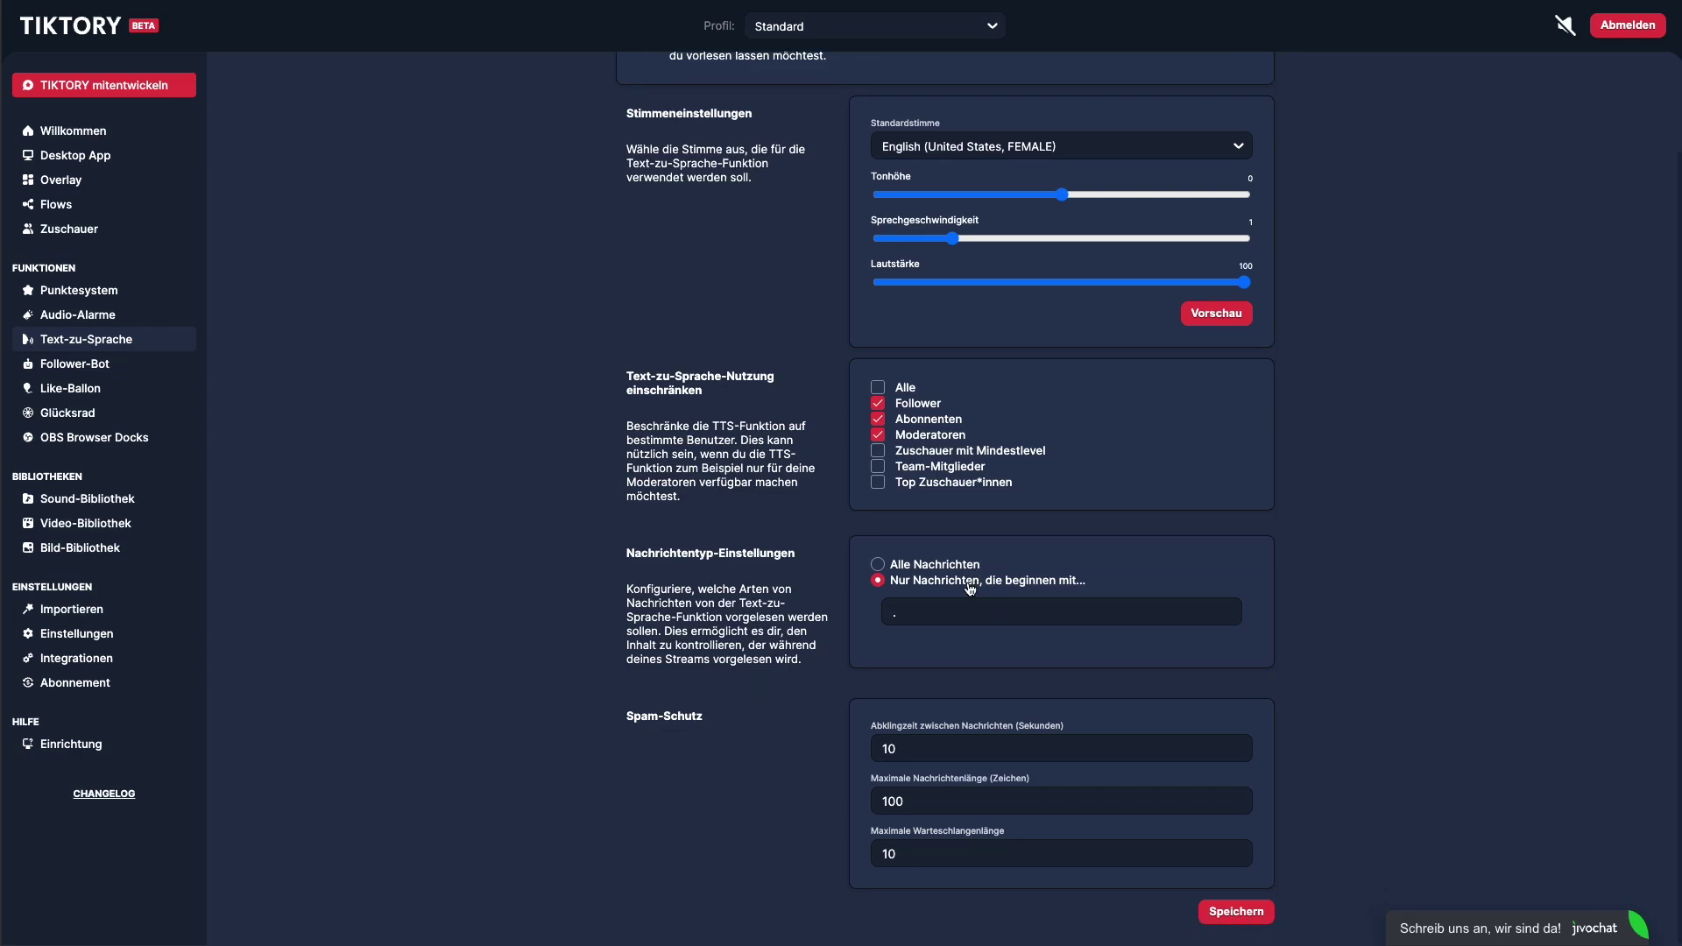
scroll(969, 588, up, 3)
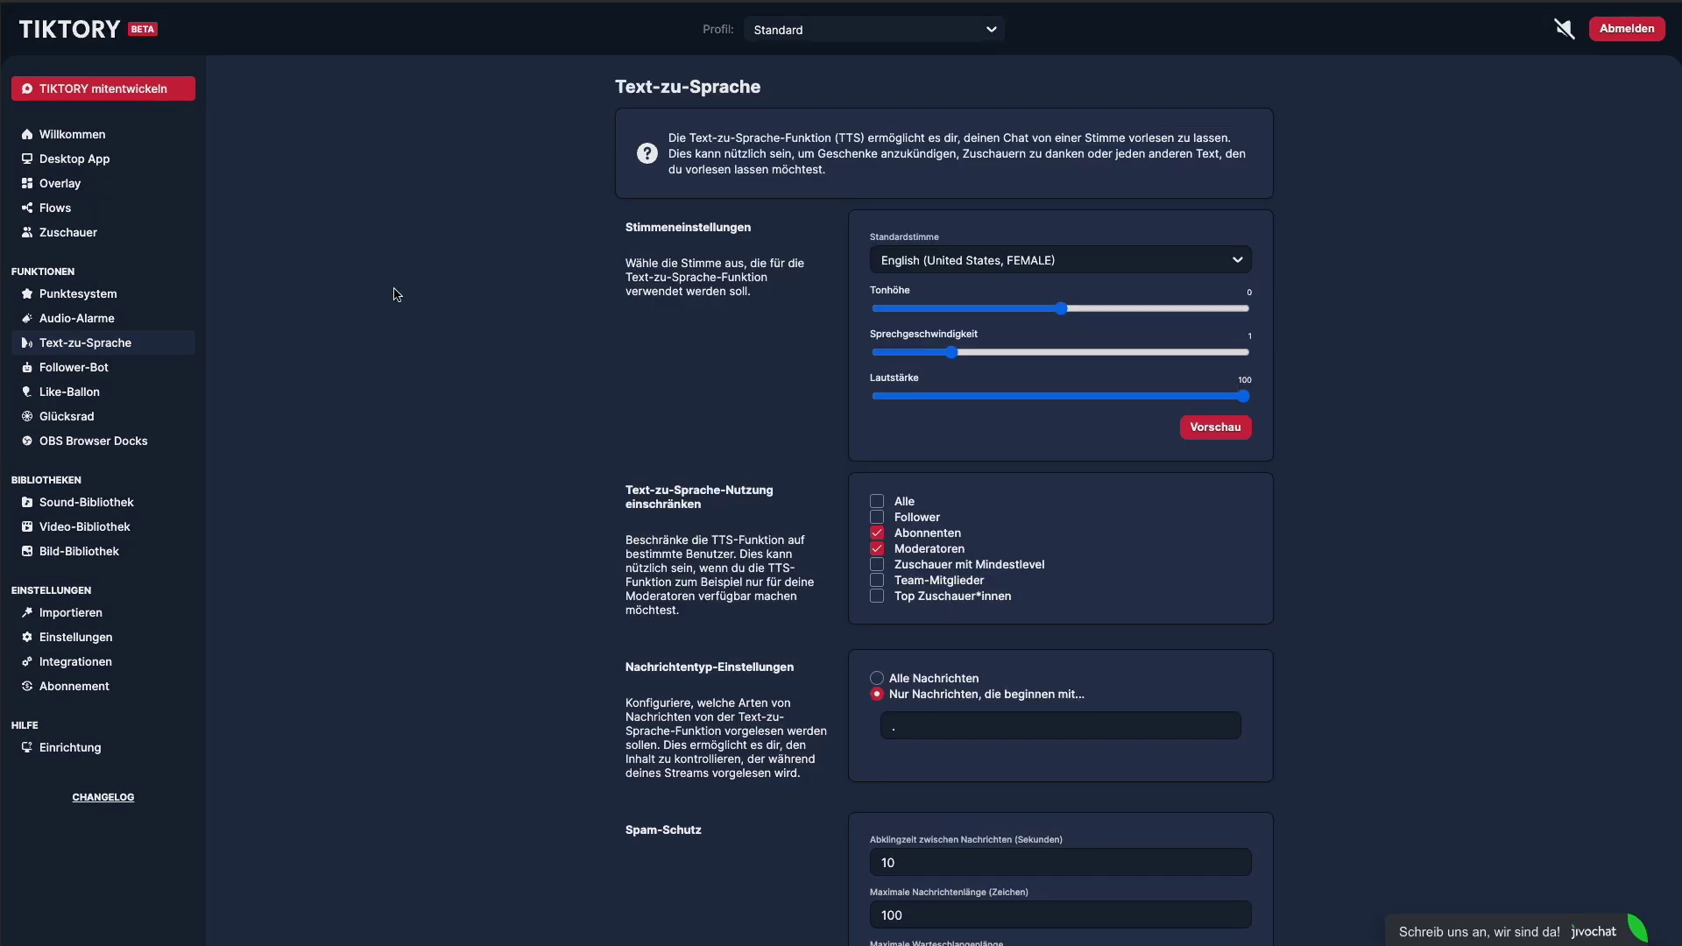
Save the first viewer's entry in Zuschauer without assigning a personal TTS voice.
click(39, 239)
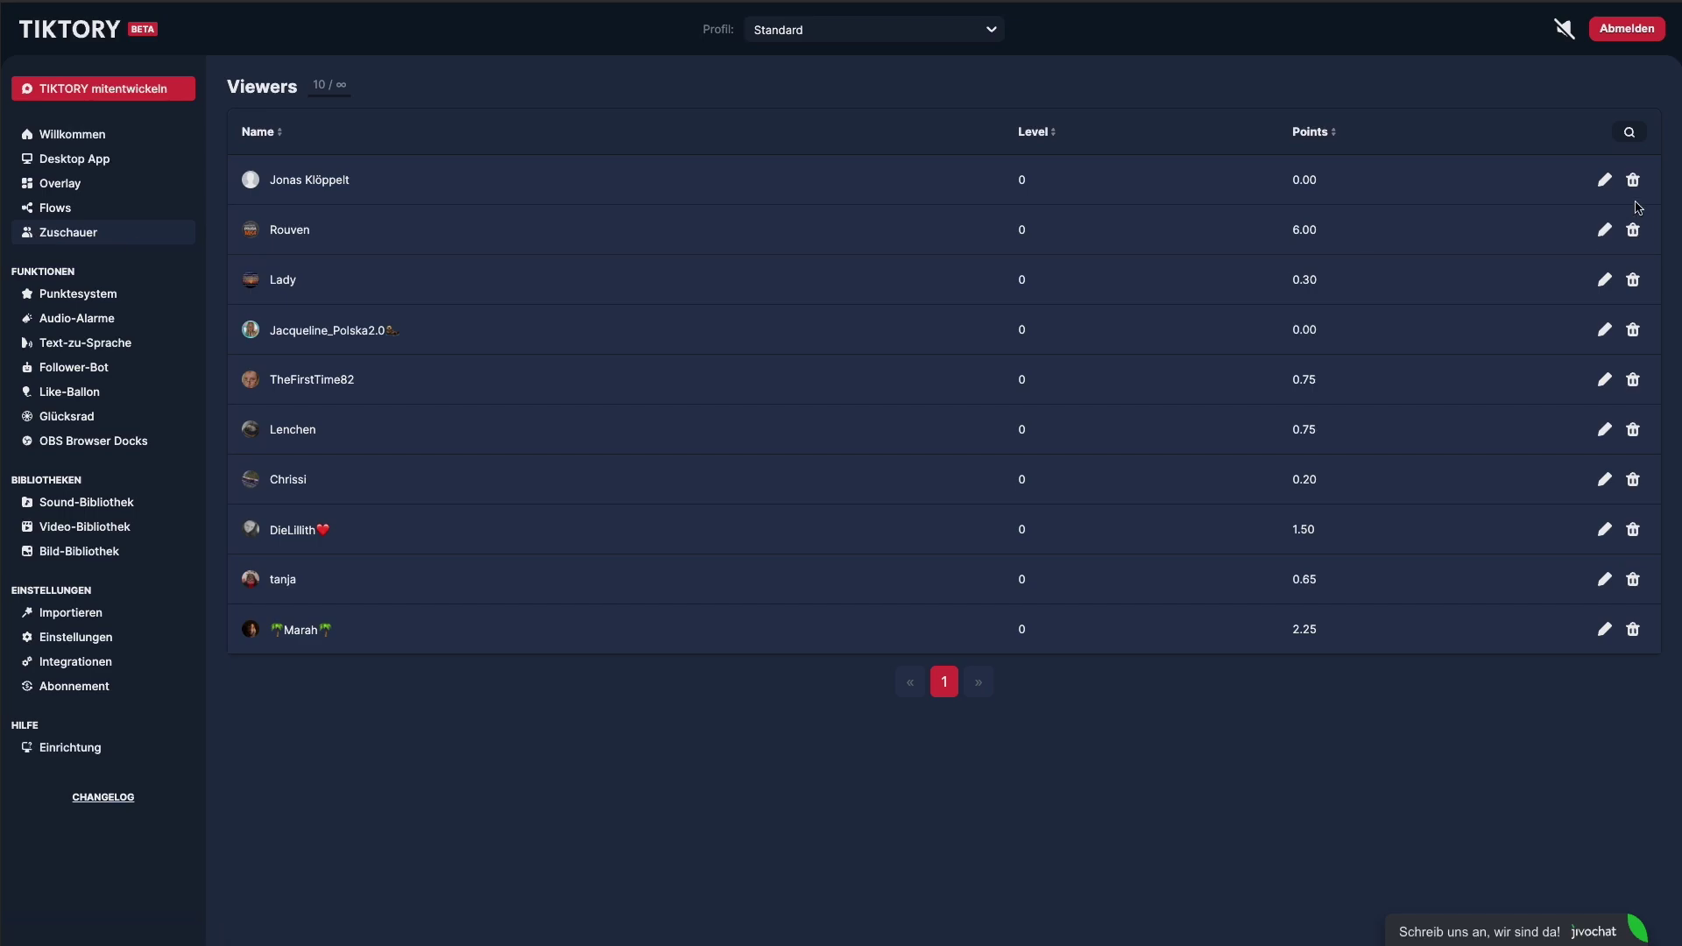
click(1604, 181)
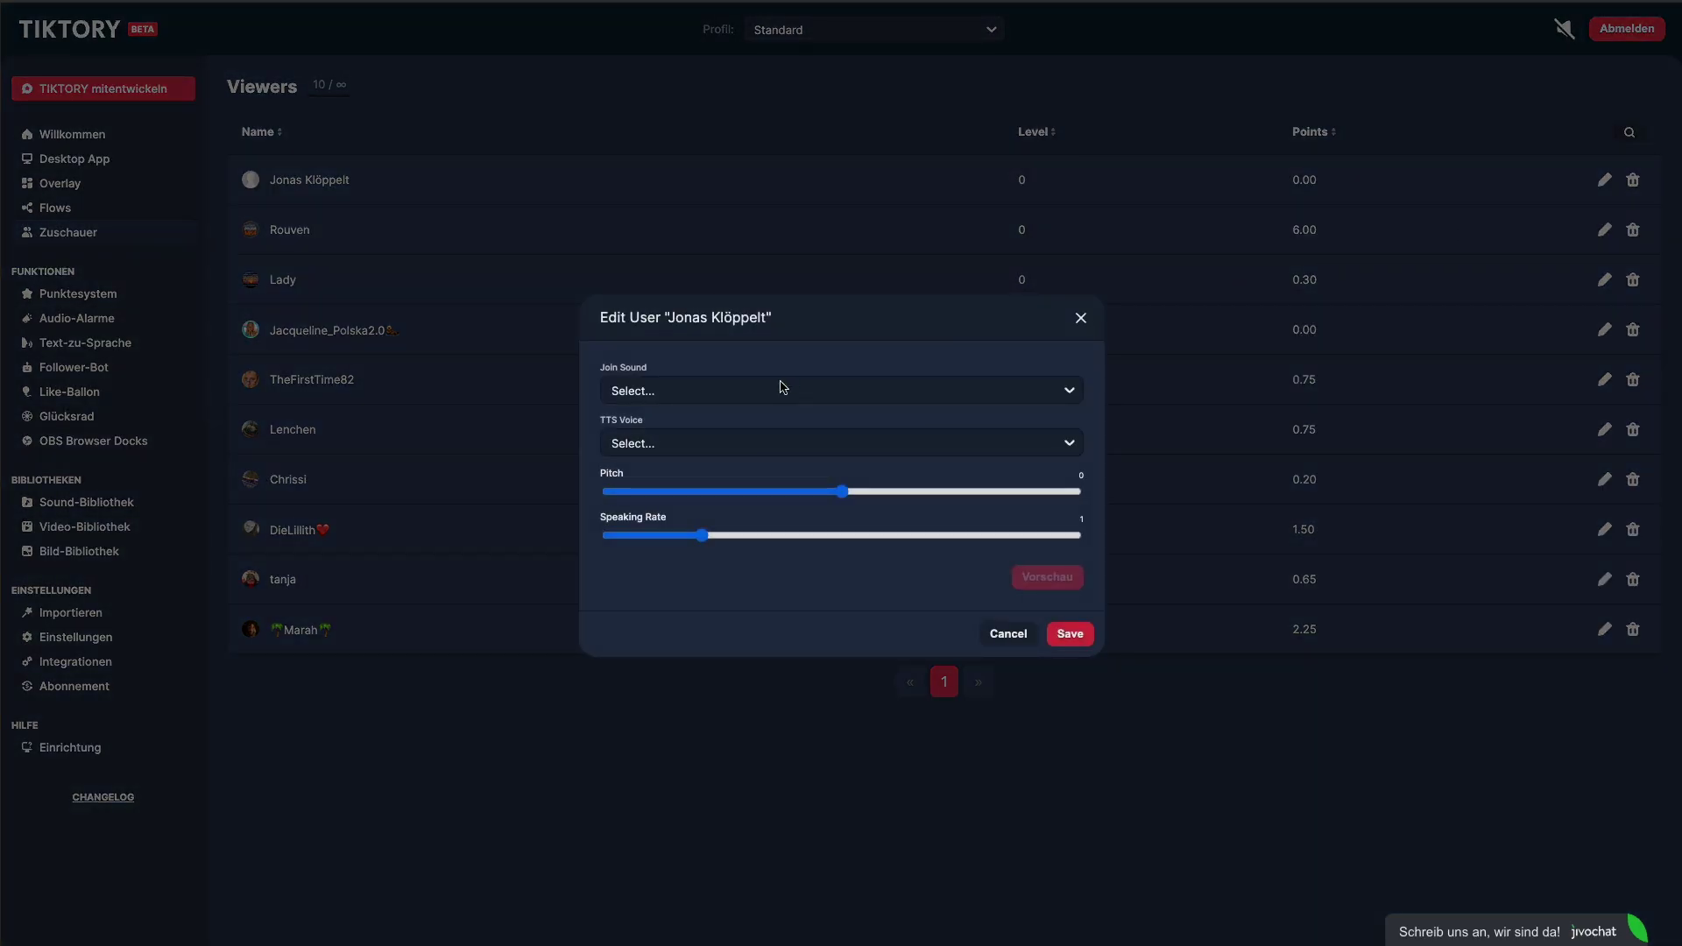
click(683, 443)
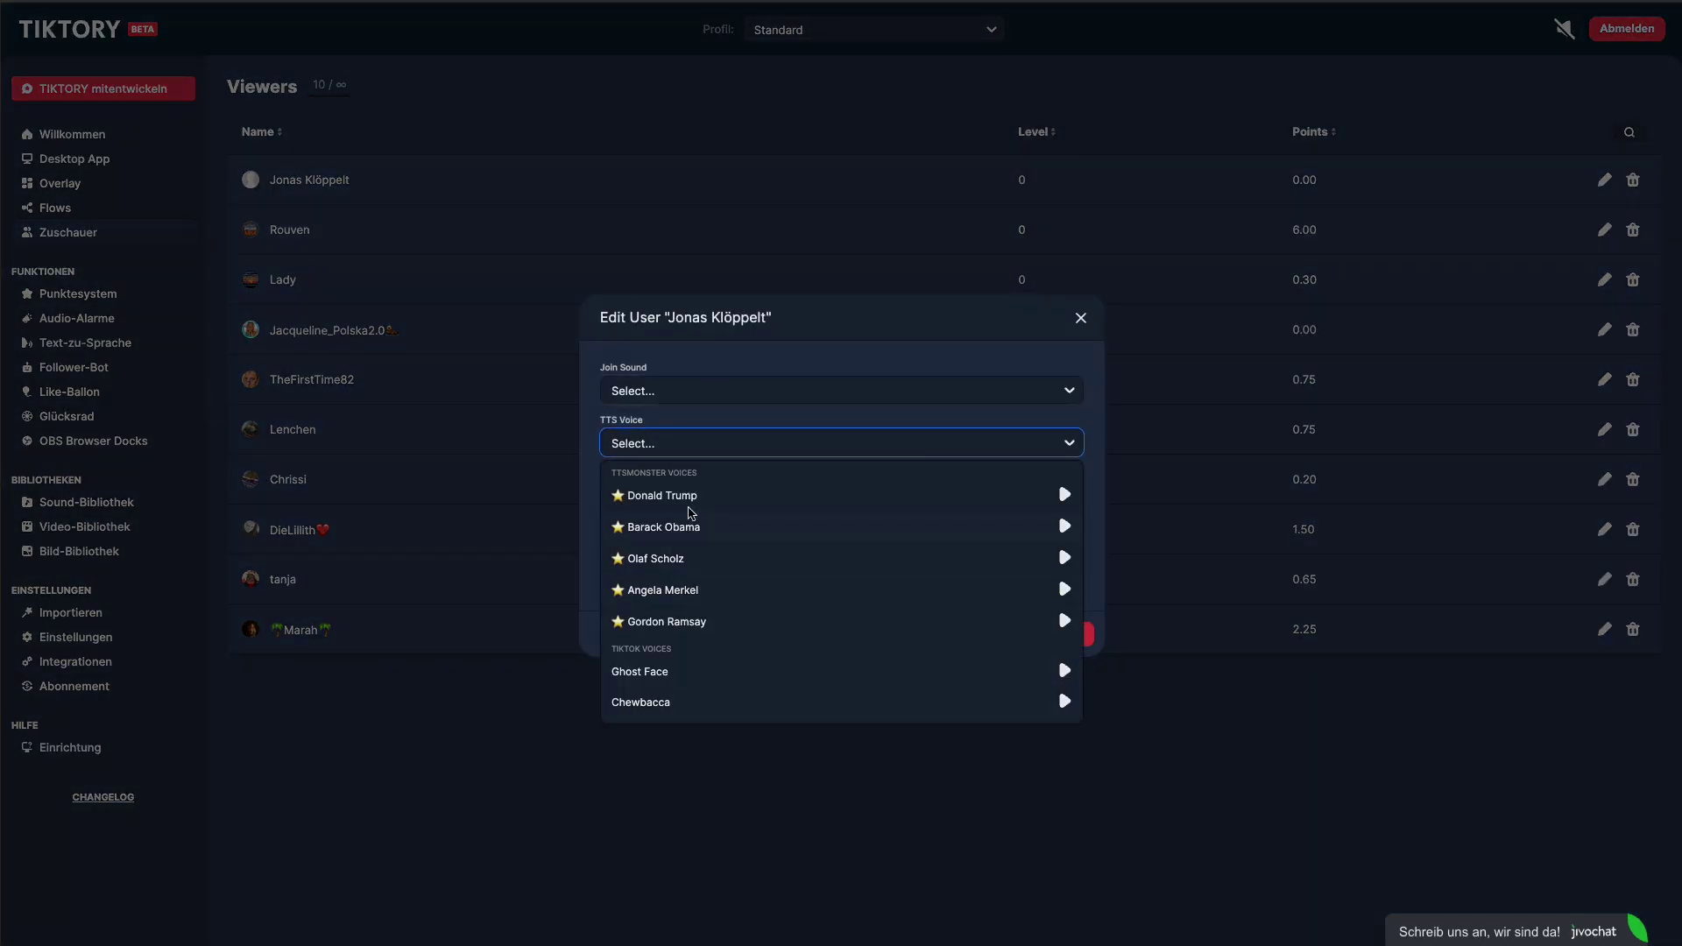
click(669, 433)
click(1061, 642)
click(1009, 634)
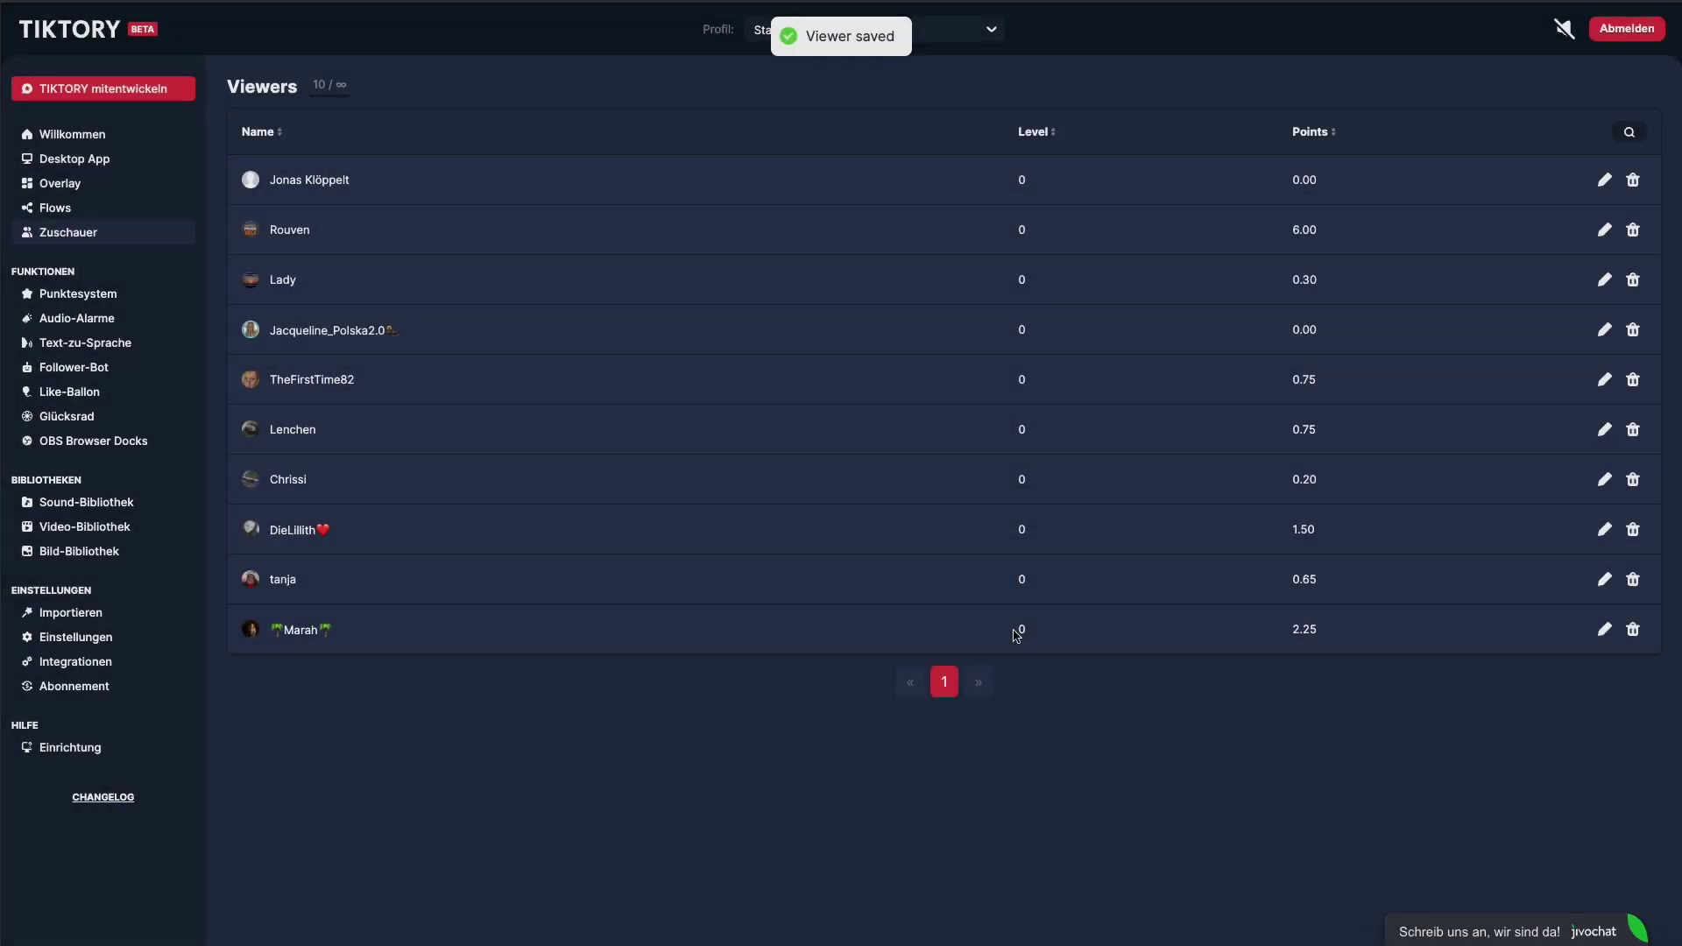
click(70, 367)
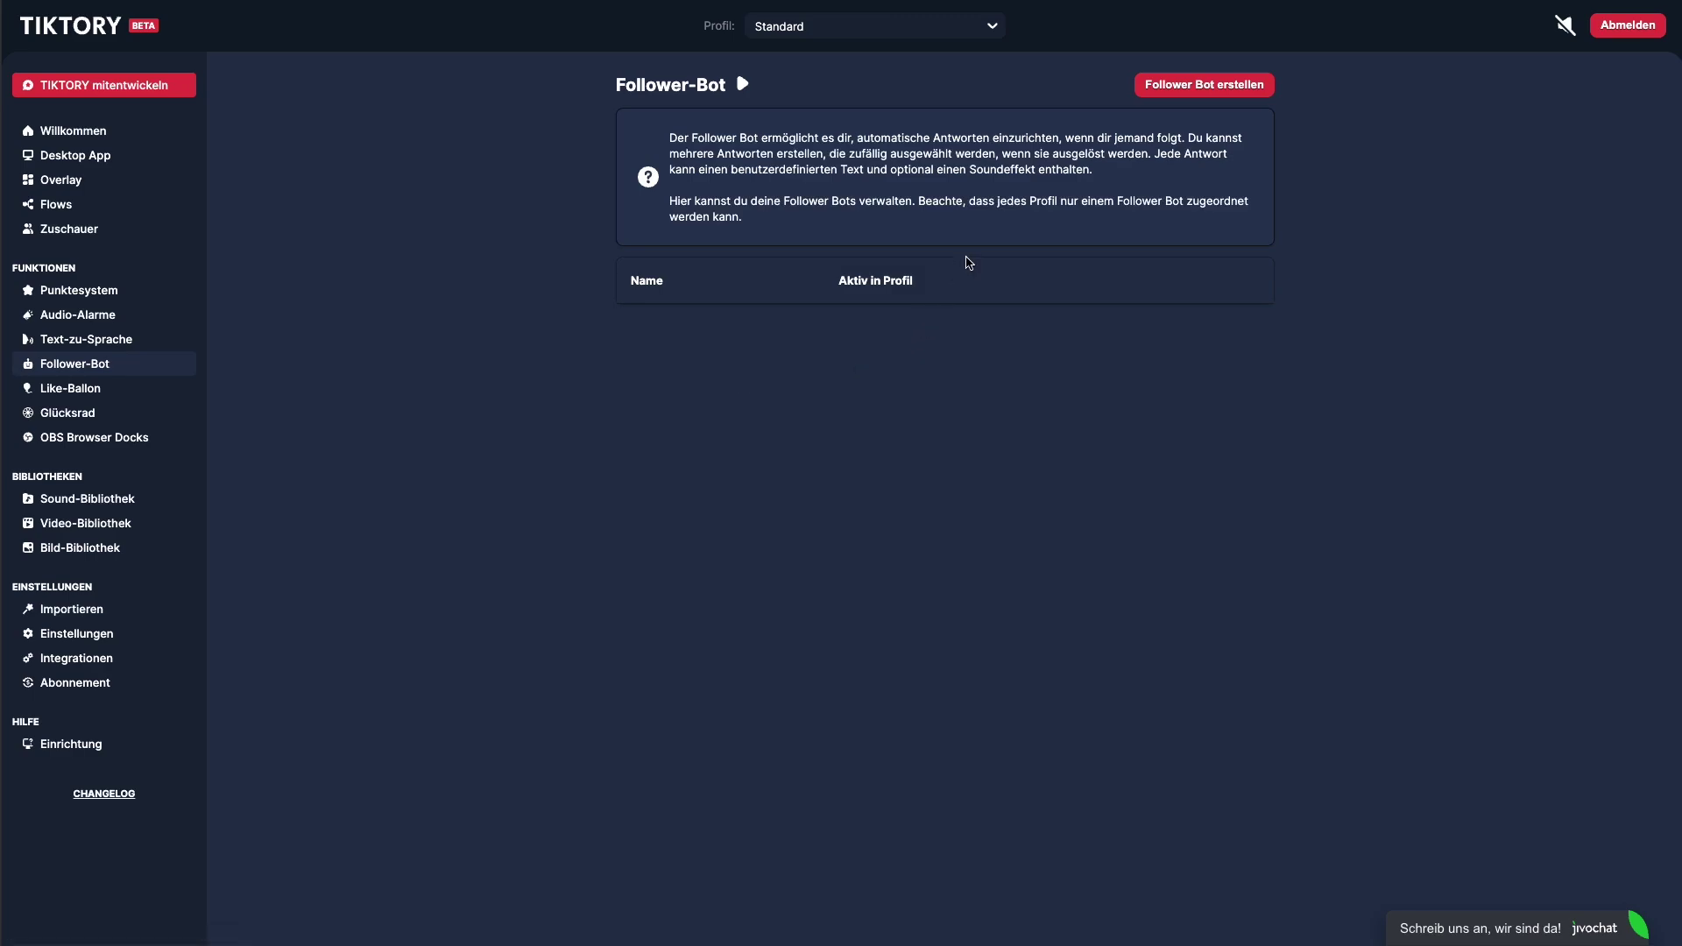
Create and save a follower bot named 'Follower Bot' with several added responses.
click(1187, 83)
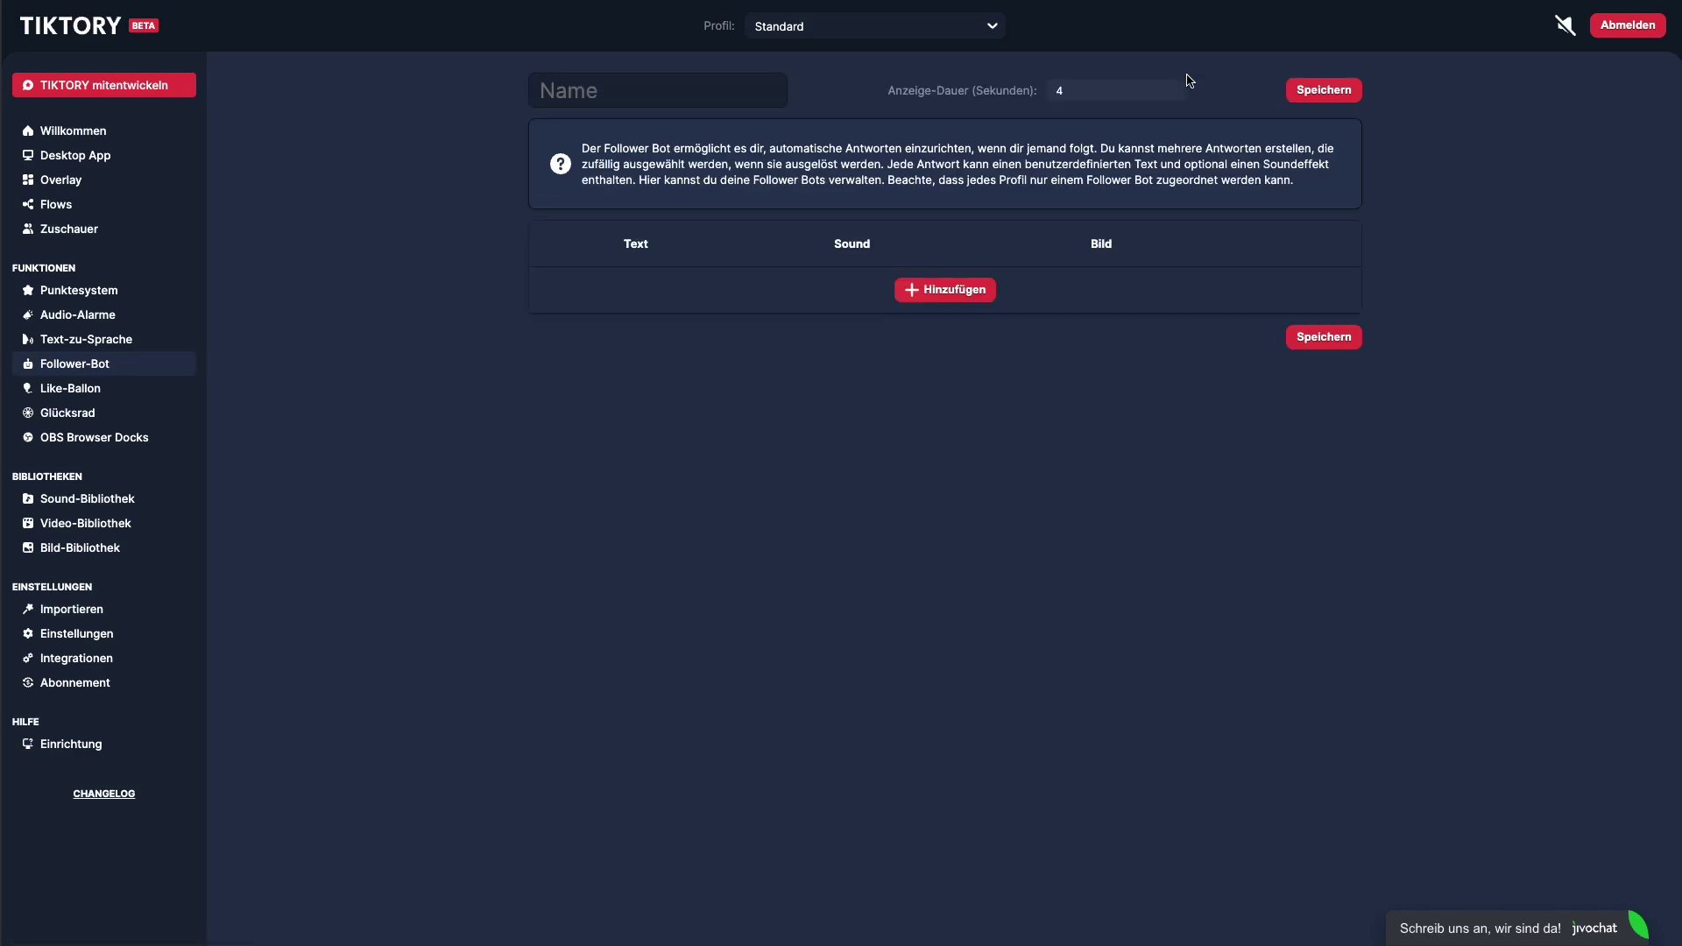
click(691, 88)
text(Follower Bot)
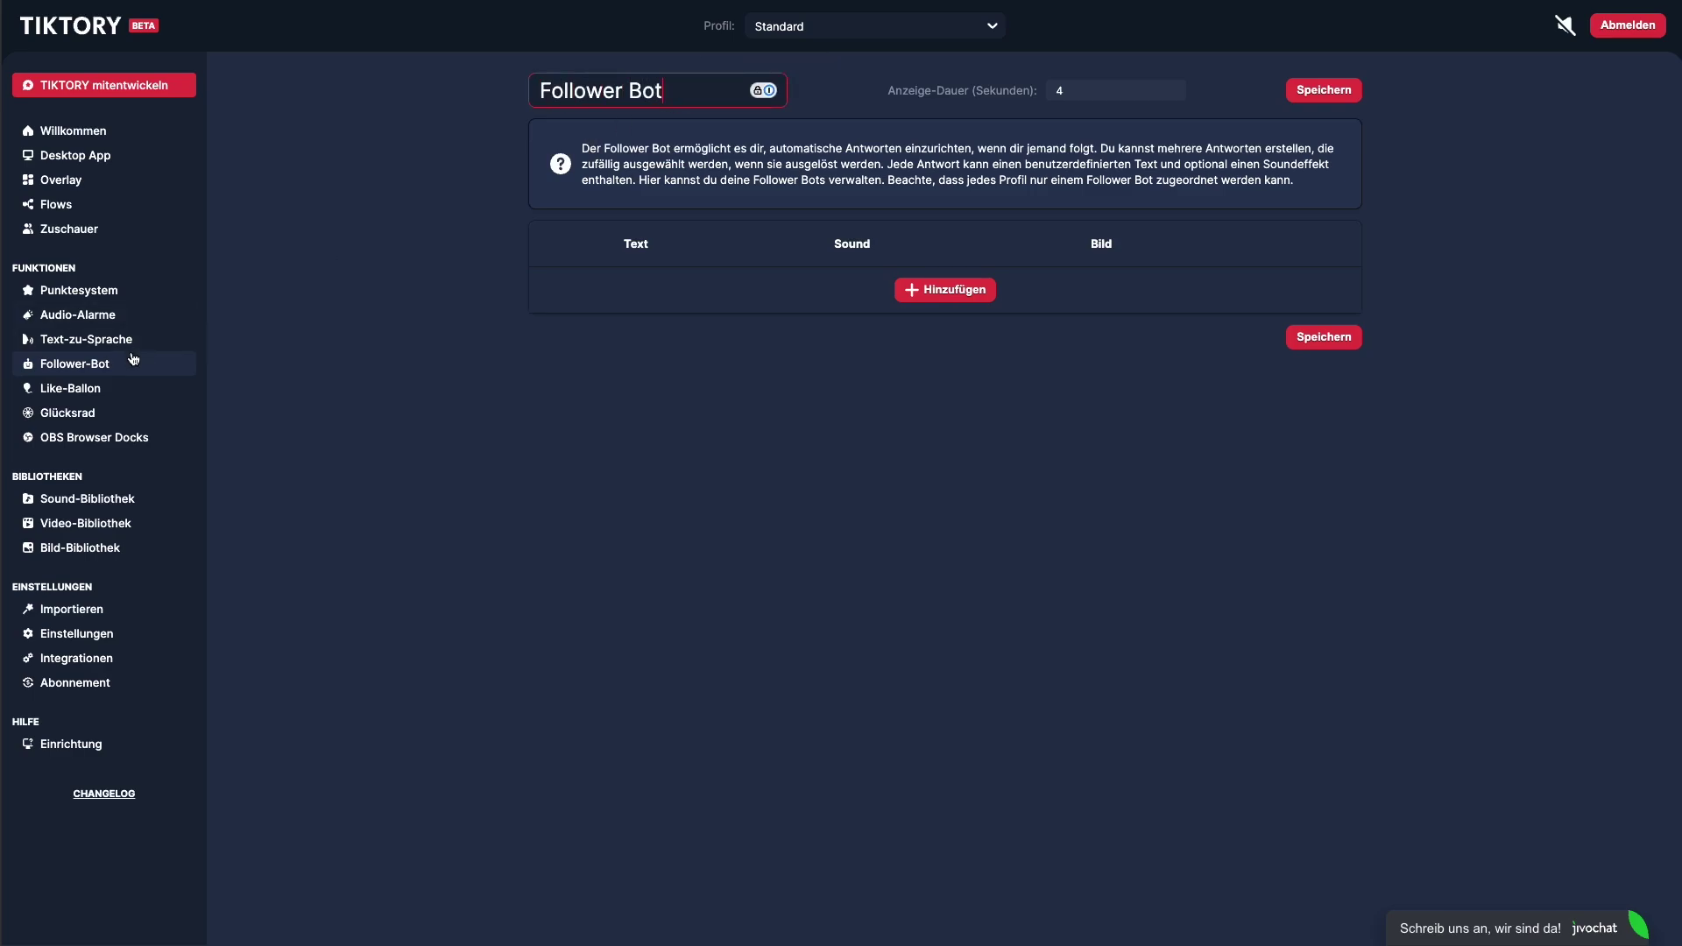
click(915, 292)
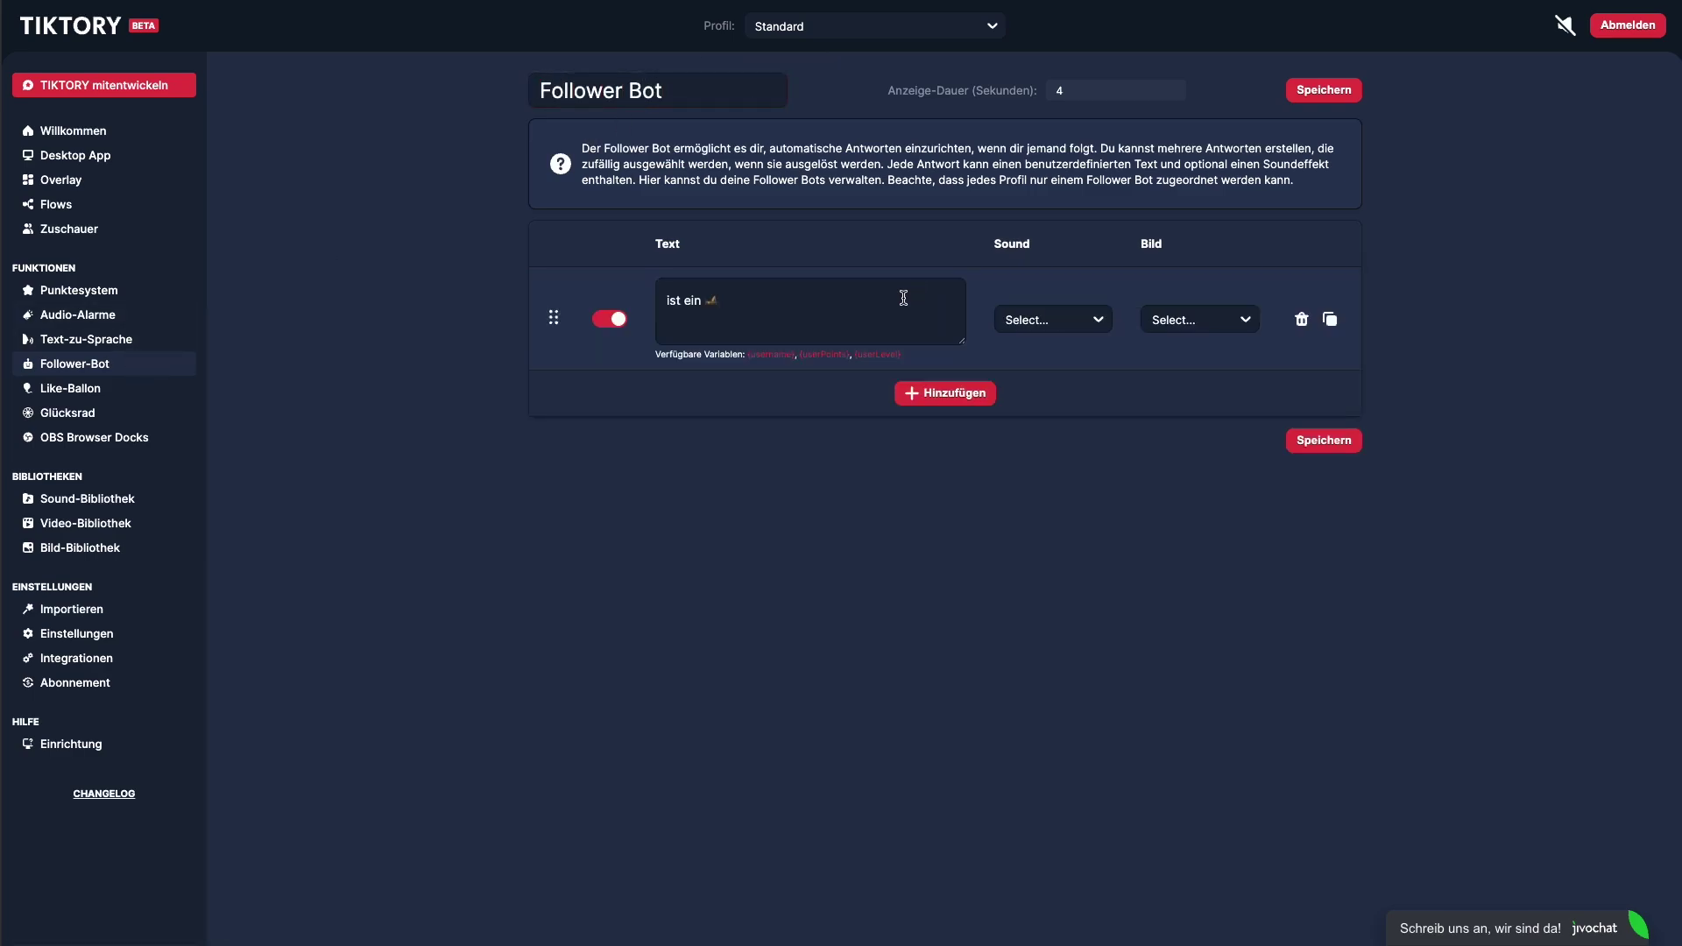
click(917, 396)
click(930, 498)
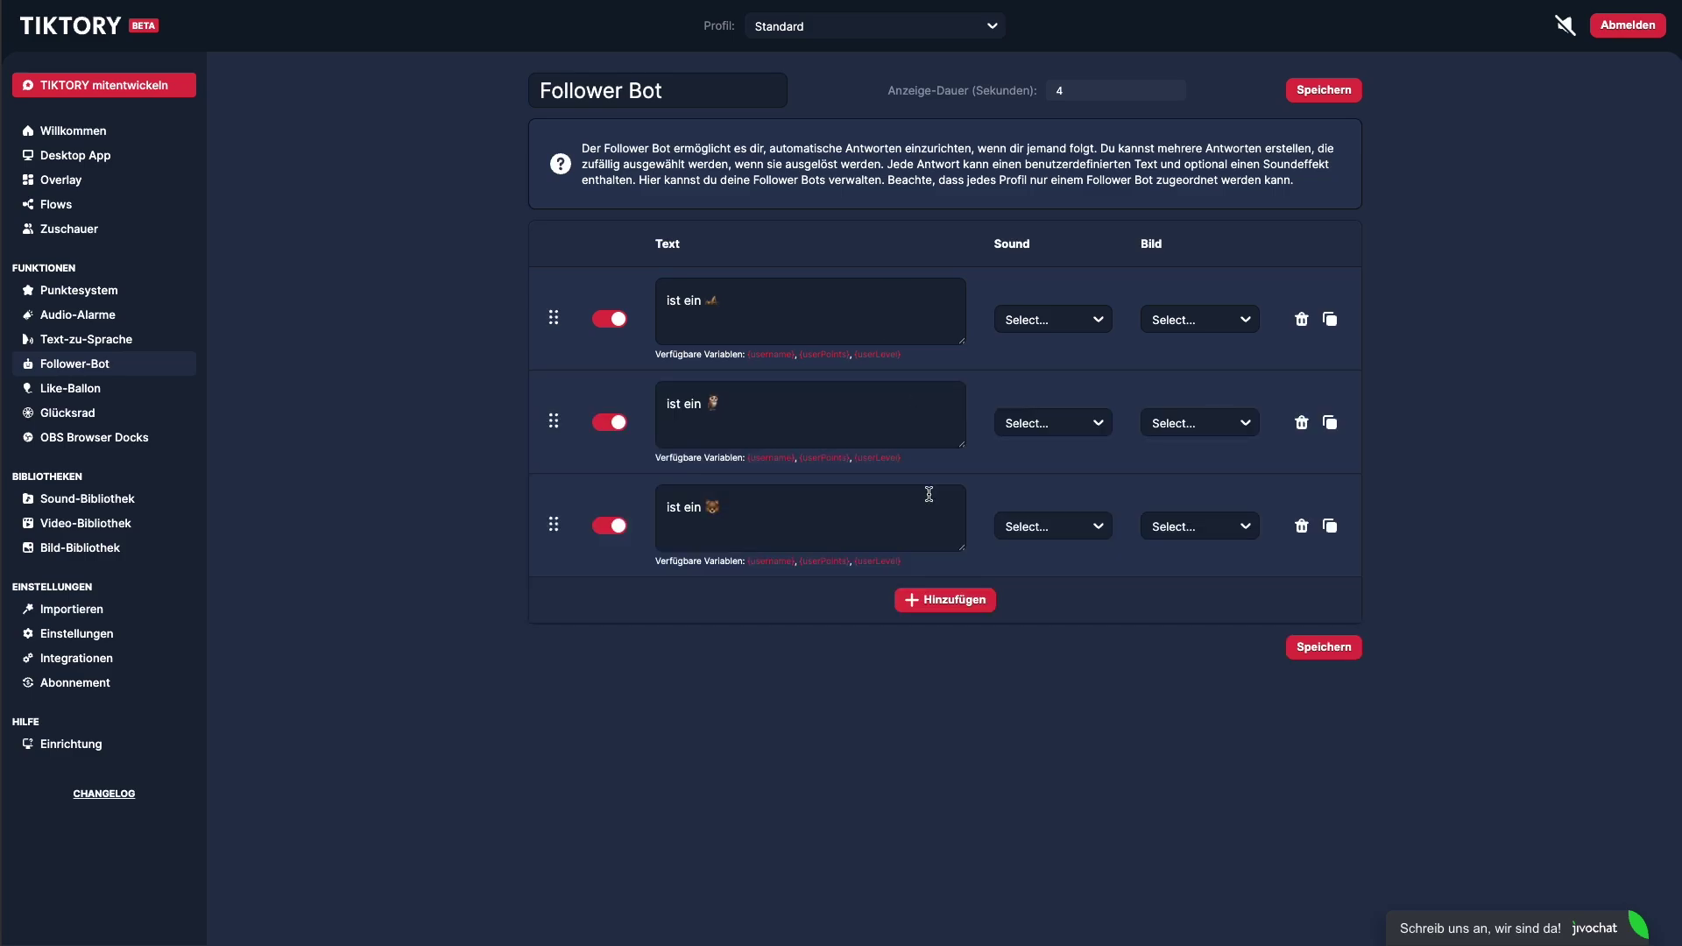
click(932, 599)
click(1316, 751)
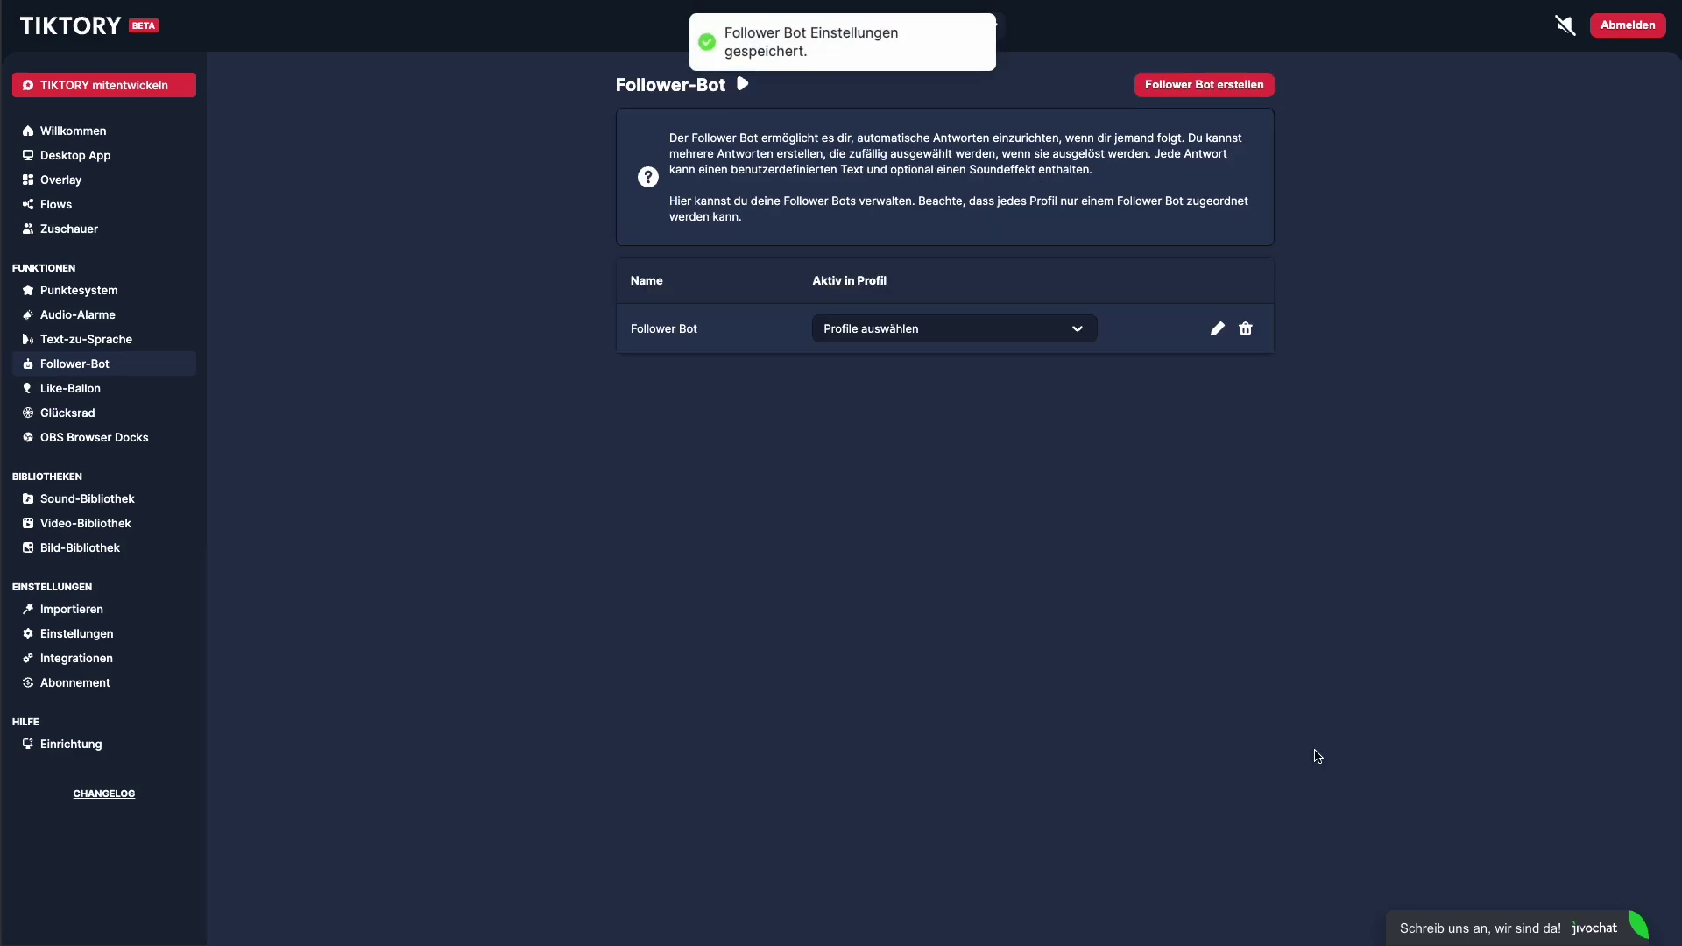
Activate the Follower Bot in the Standard profile.
click(880, 338)
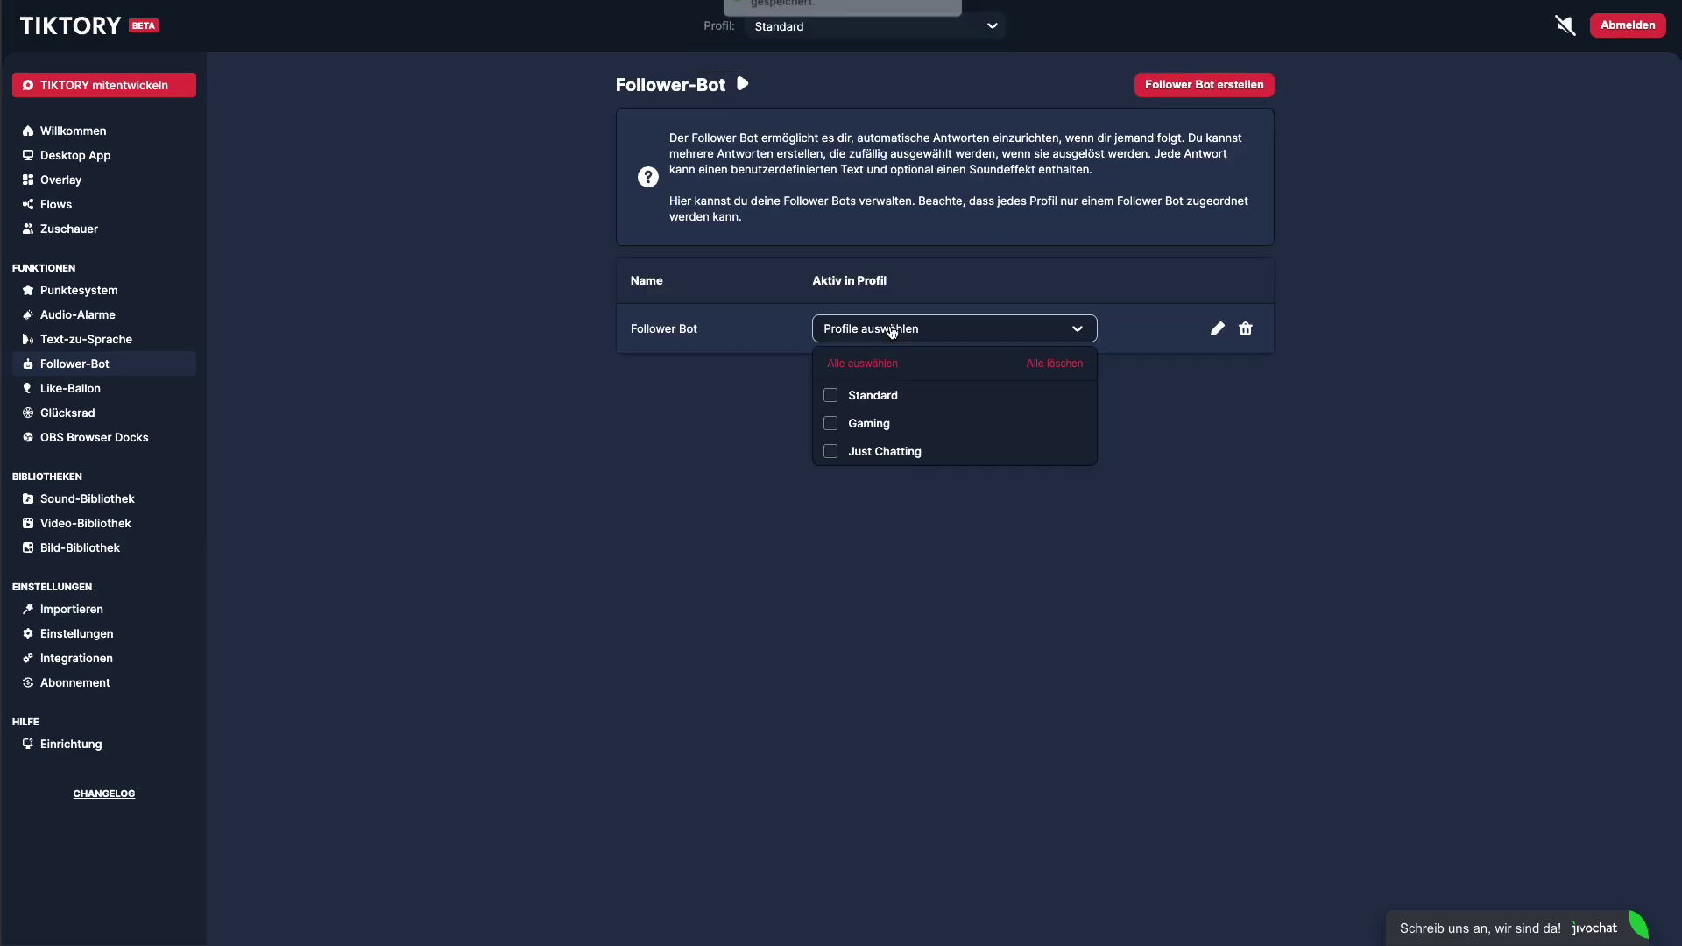
click(863, 401)
click(681, 386)
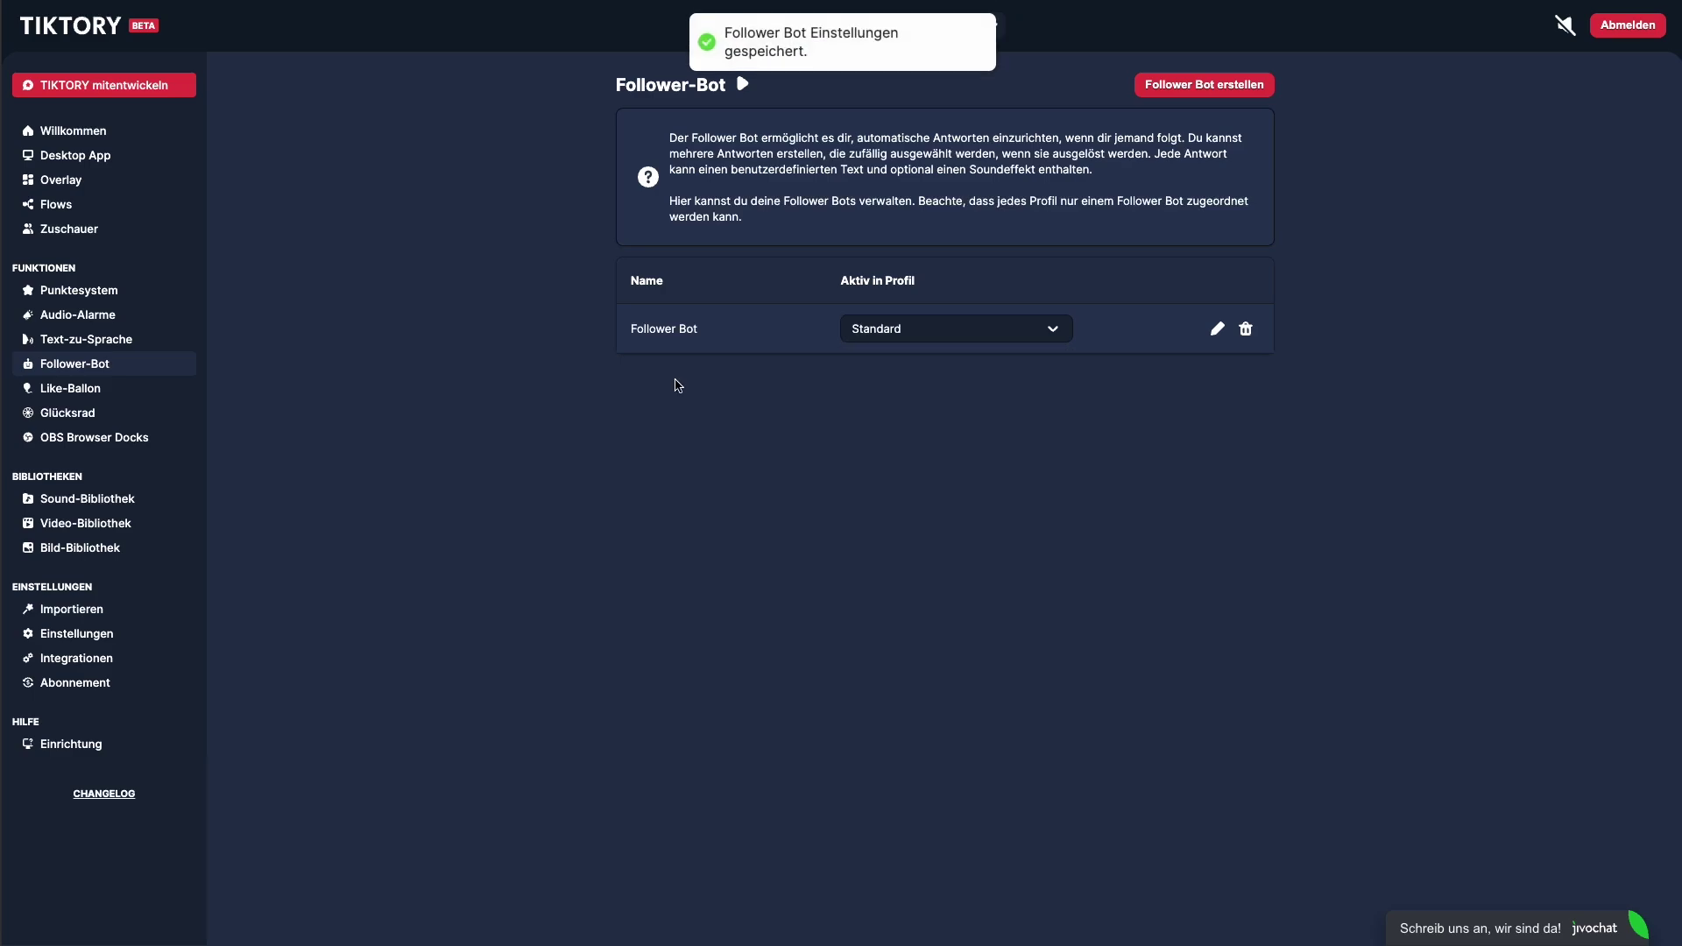
Set the Like Ballon to start on the Osterei (5 coins) gift.
click(80, 392)
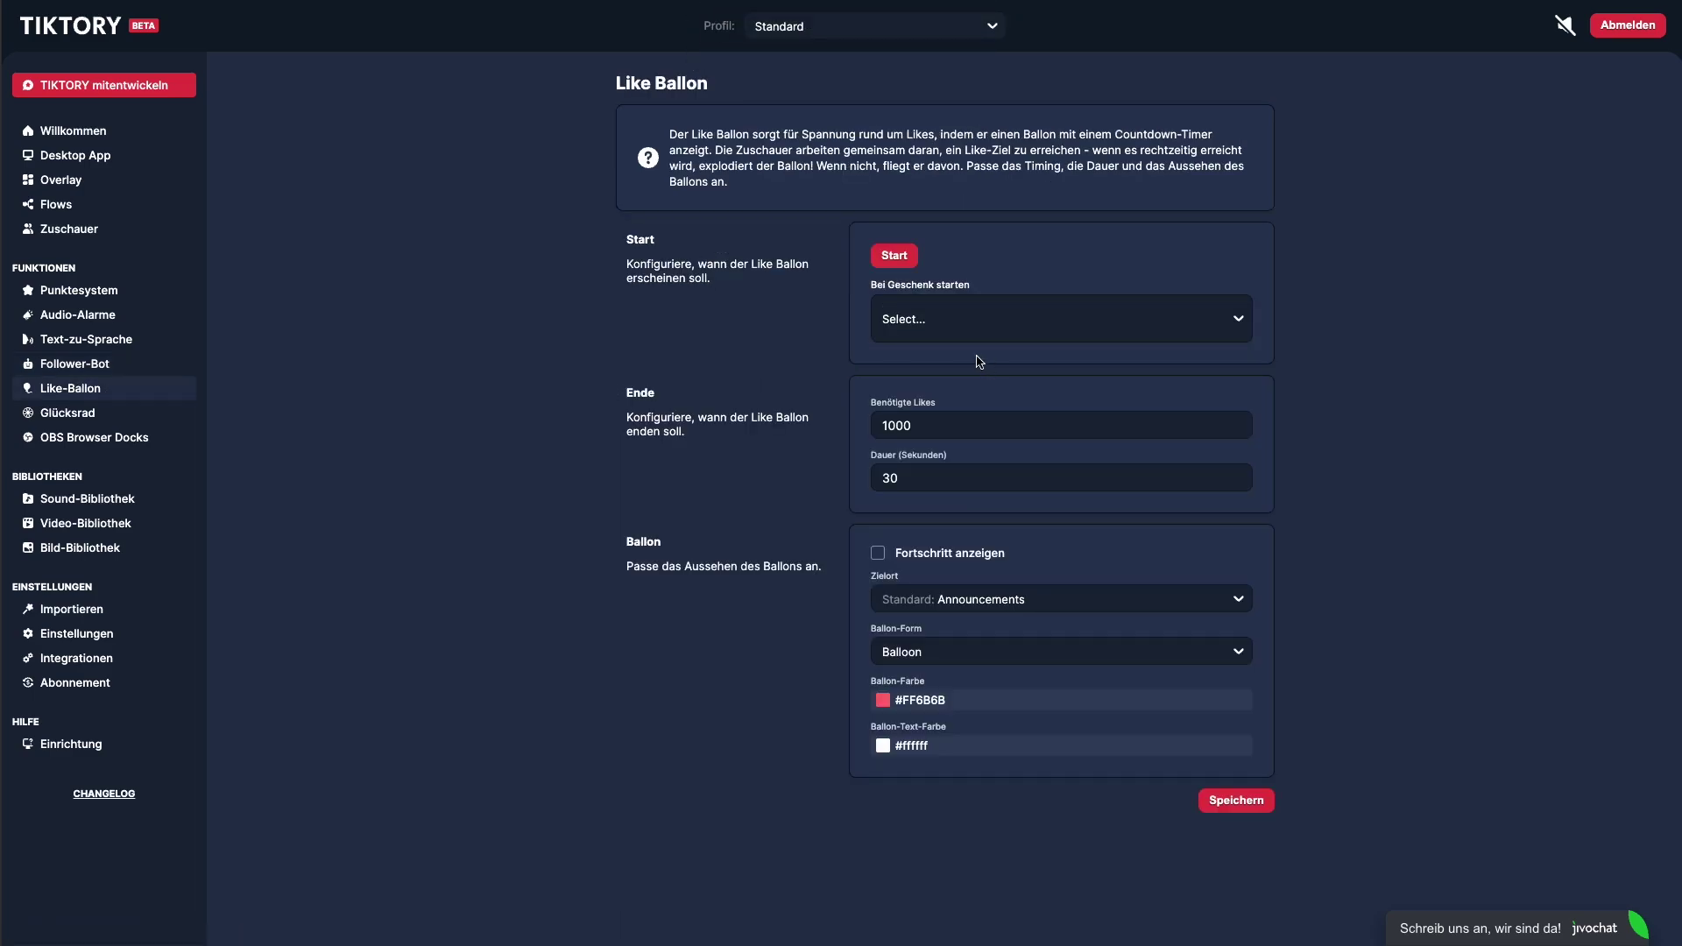
click(955, 332)
scroll(946, 551, down, 5)
scroll(949, 551, down, 5)
click(959, 521)
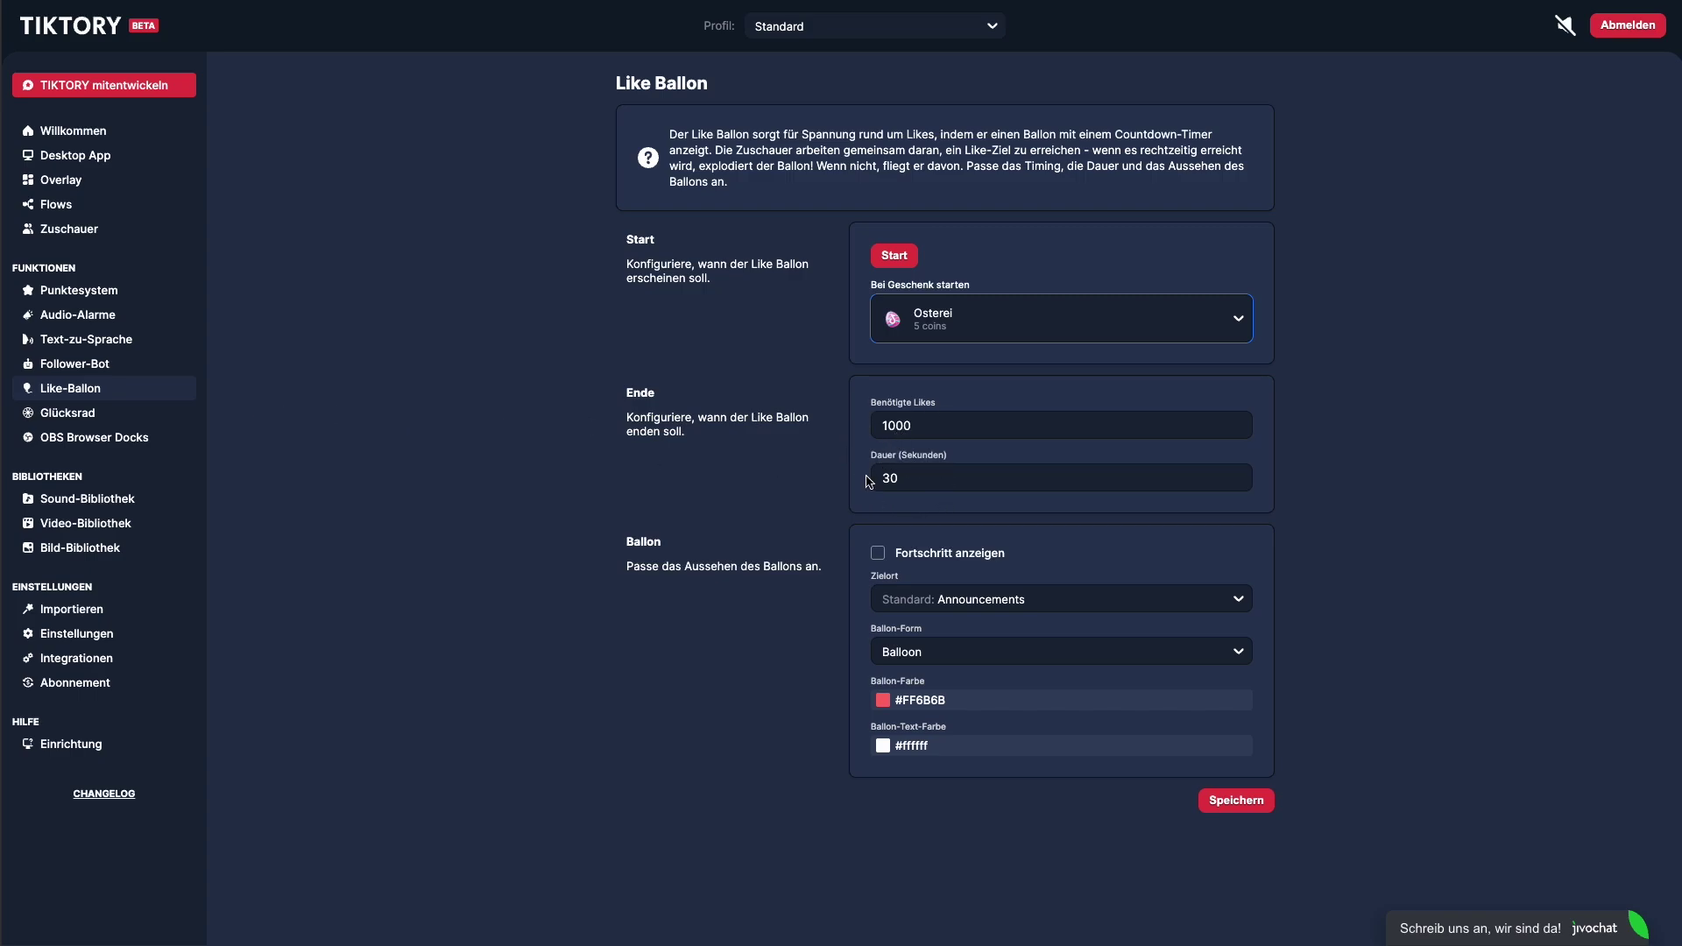
Review the Glücksrad wheel and its PUBG, Counter-Strike, Minecraft, Fortnite and GTA sections.
click(146, 415)
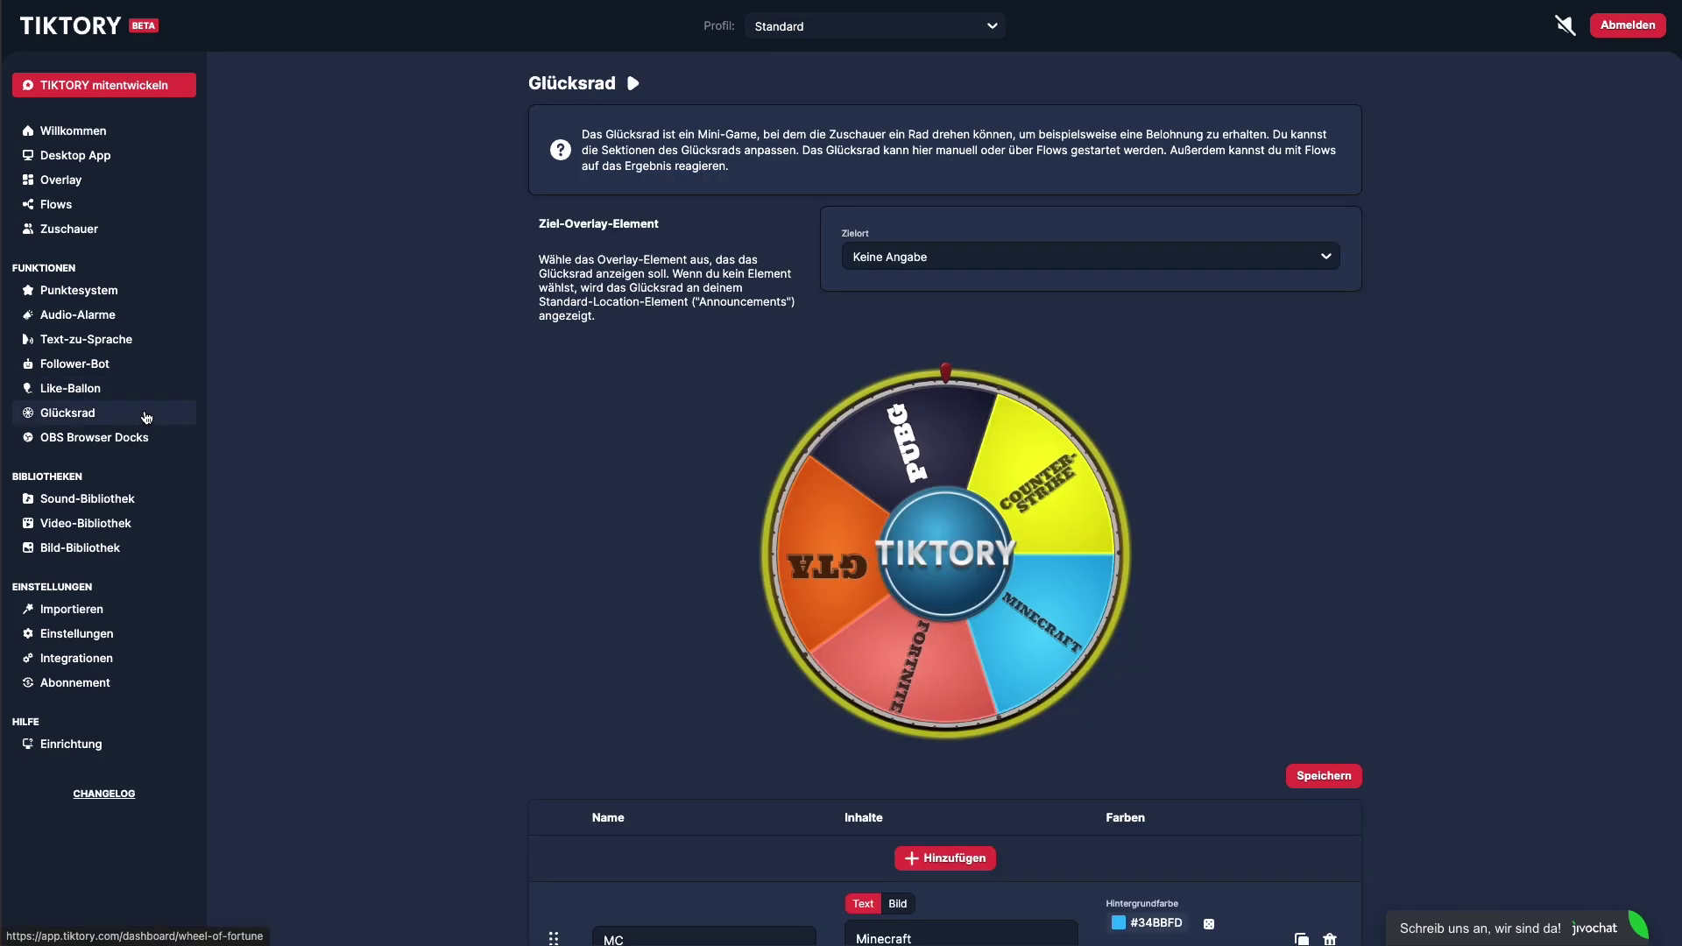
scroll(909, 503, down, 1)
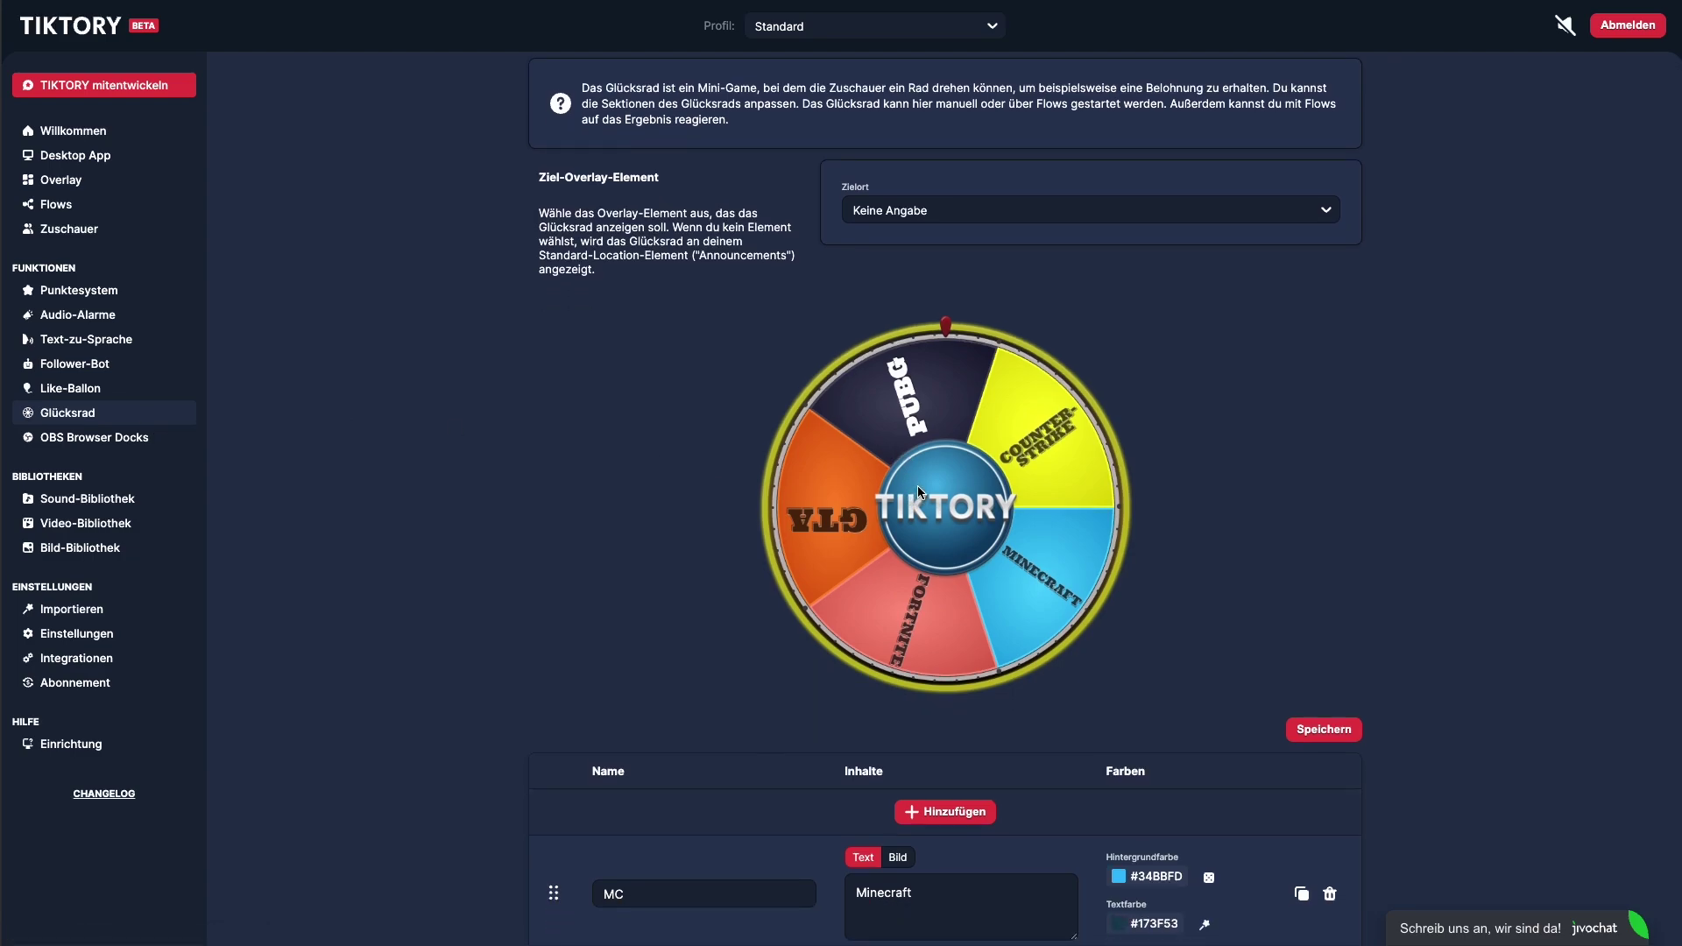
scroll(917, 485, down, 1)
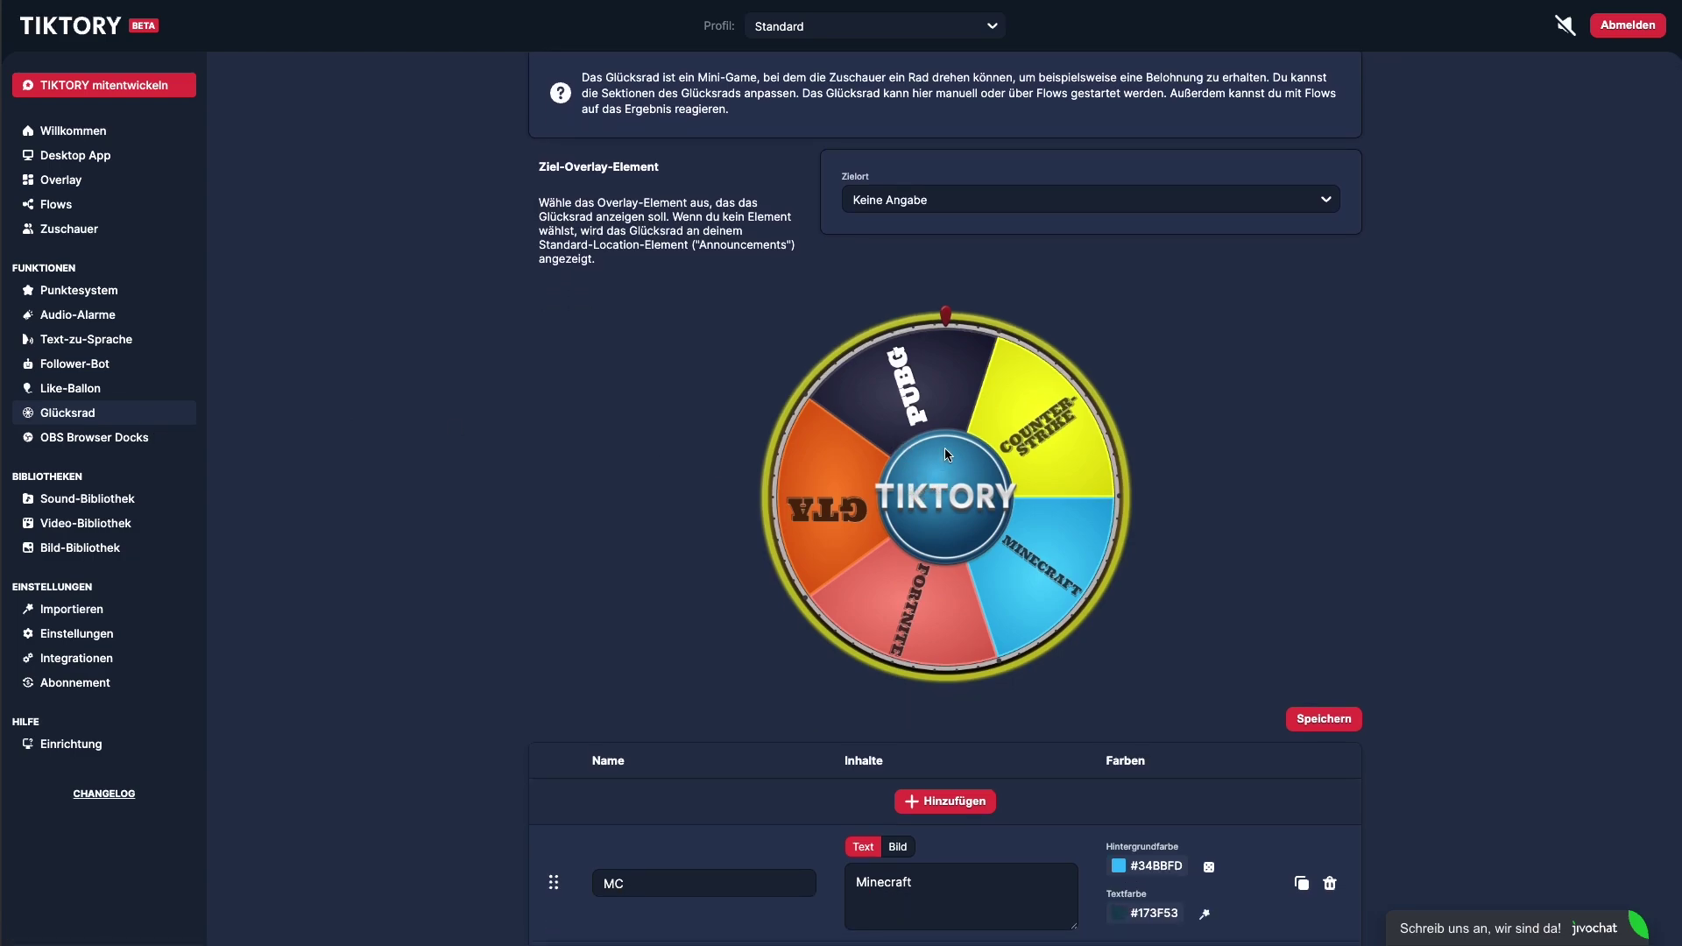
scroll(945, 449, down, 5)
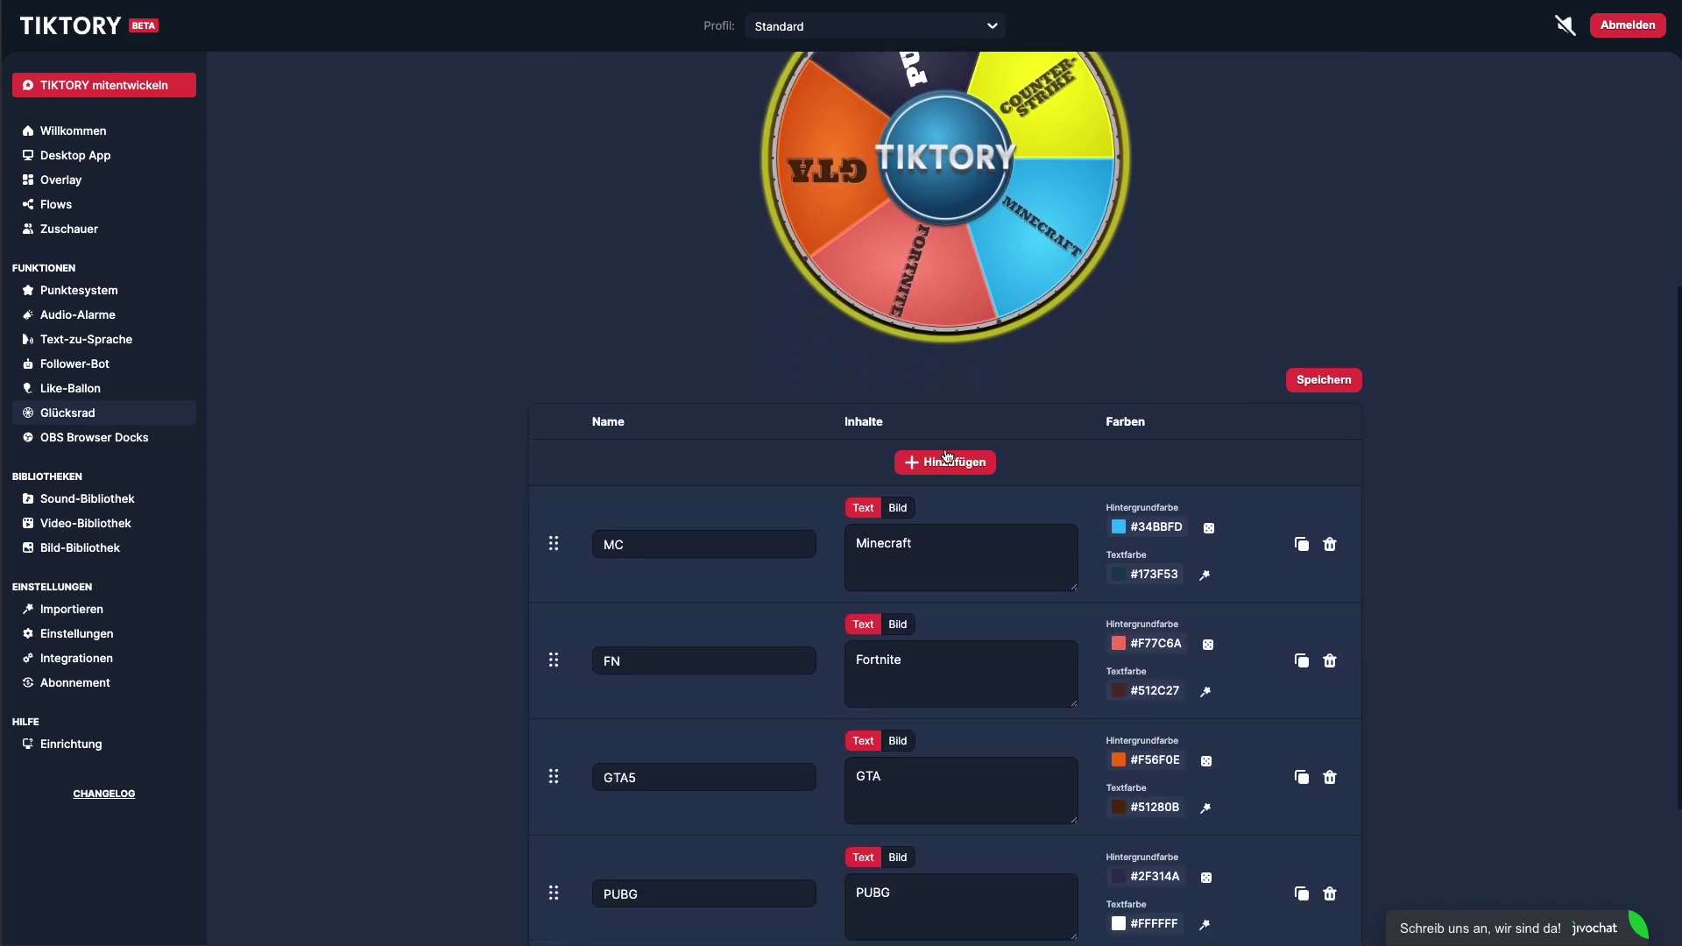
scroll(946, 453, up, 4)
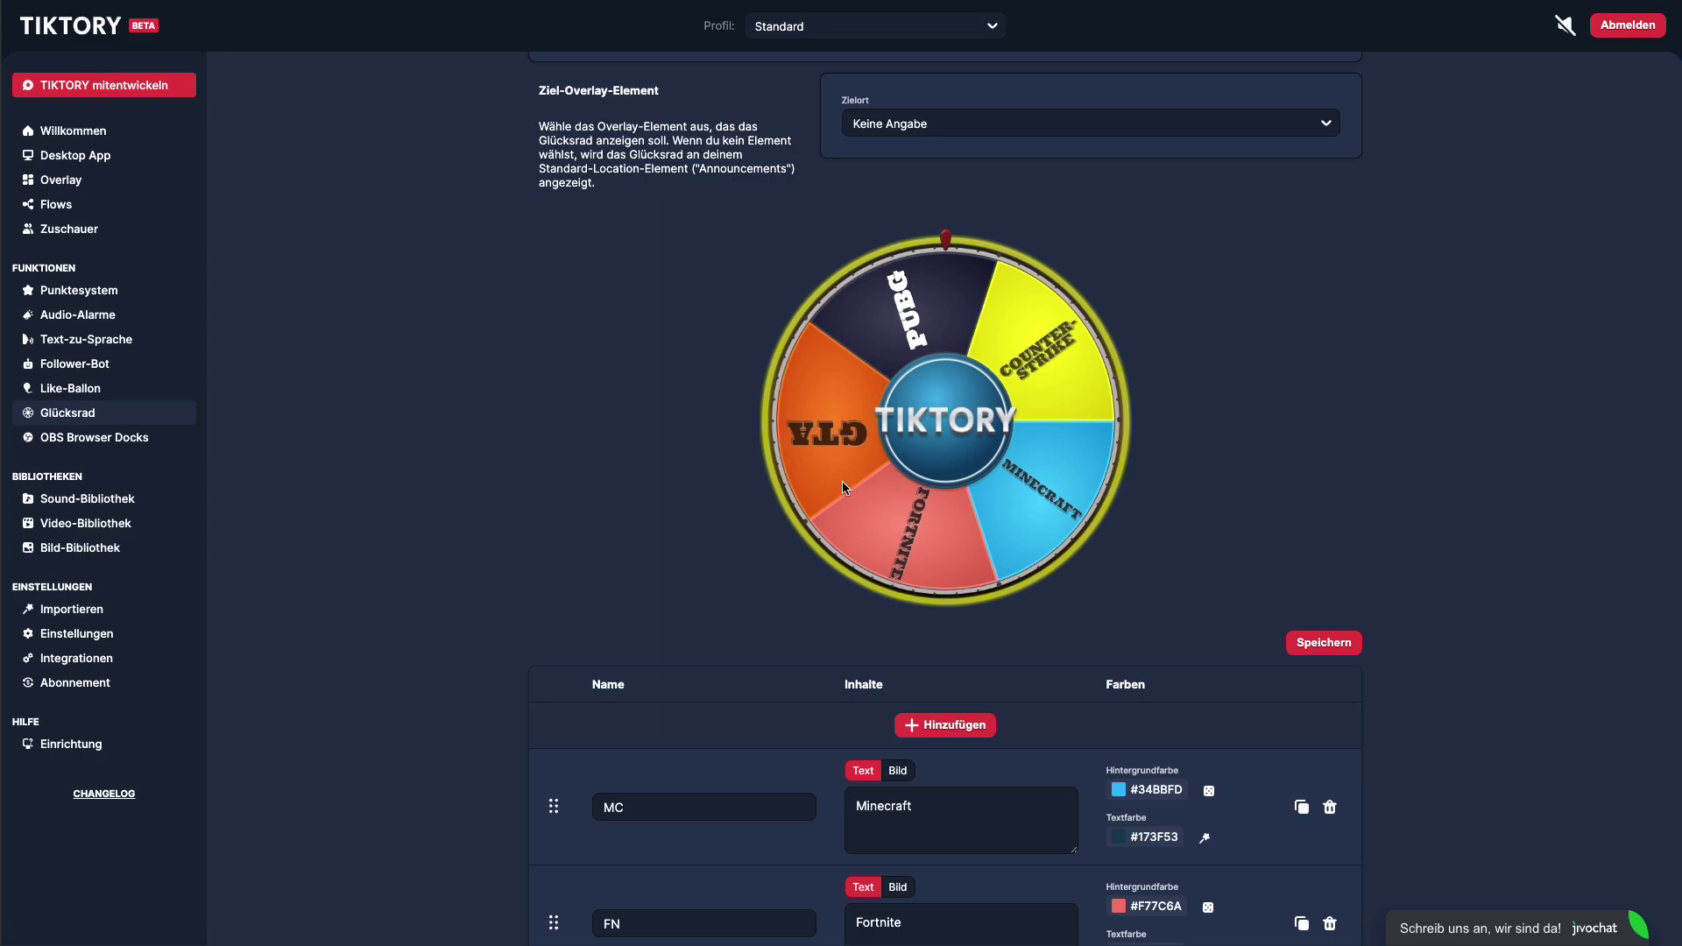
Read the OBS Browser Docks guide on adding browser docks in OBS.
click(137, 442)
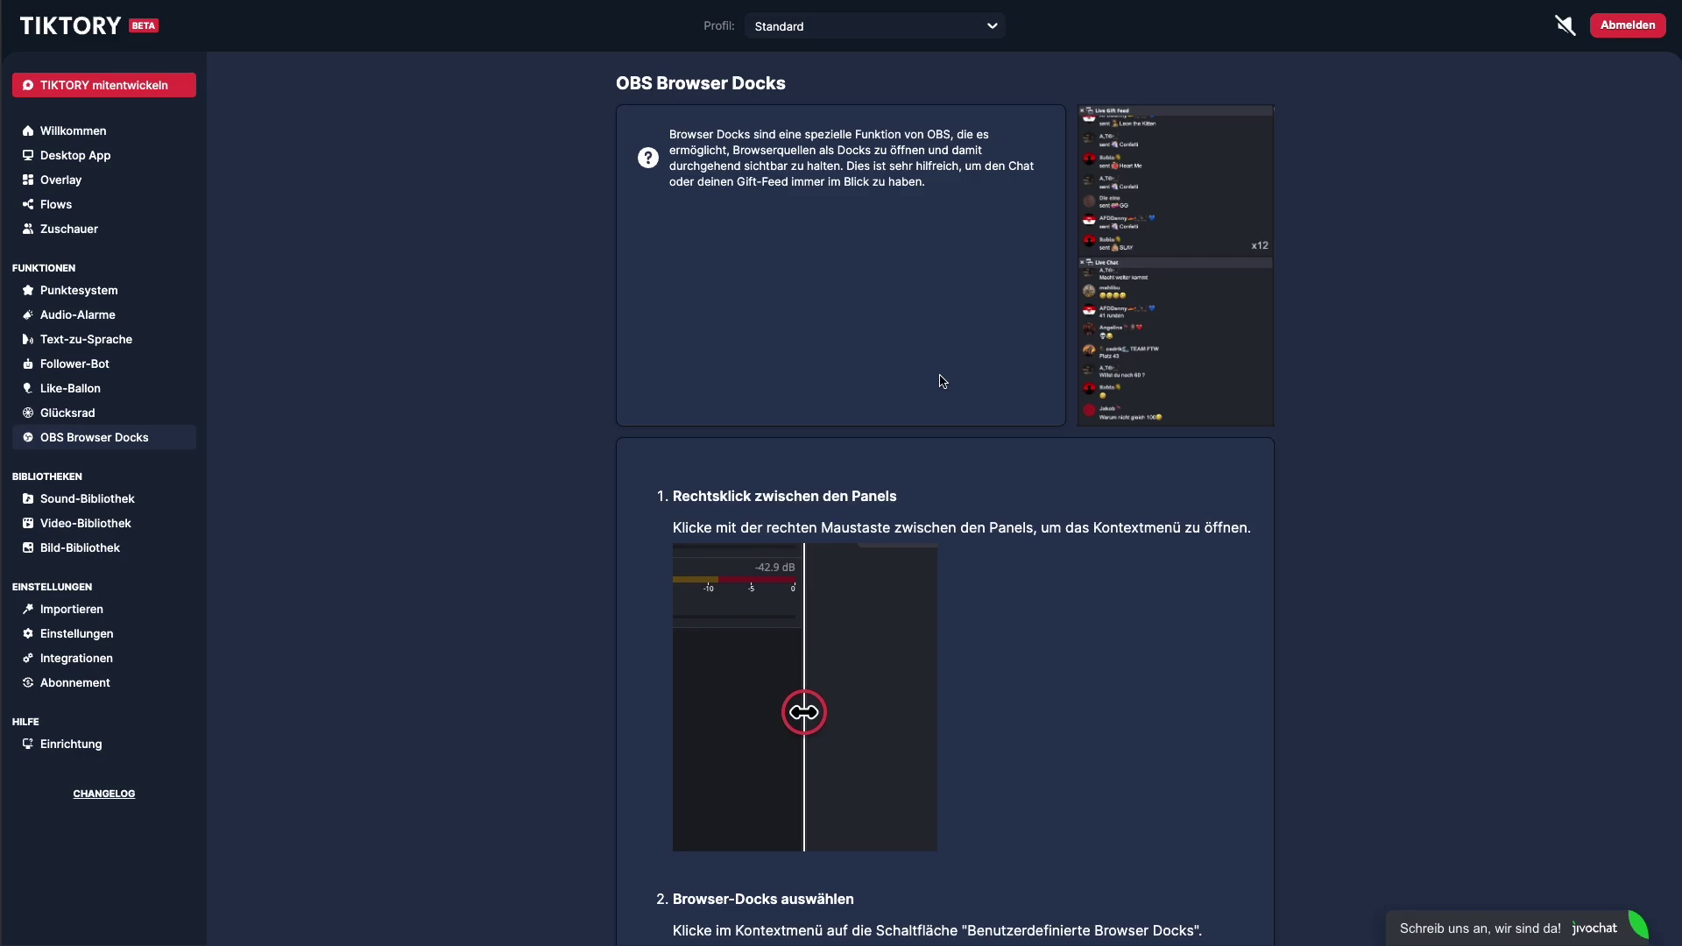
Open the Sound-Bibliothek and browse the online audio library for a new sound.
click(74, 500)
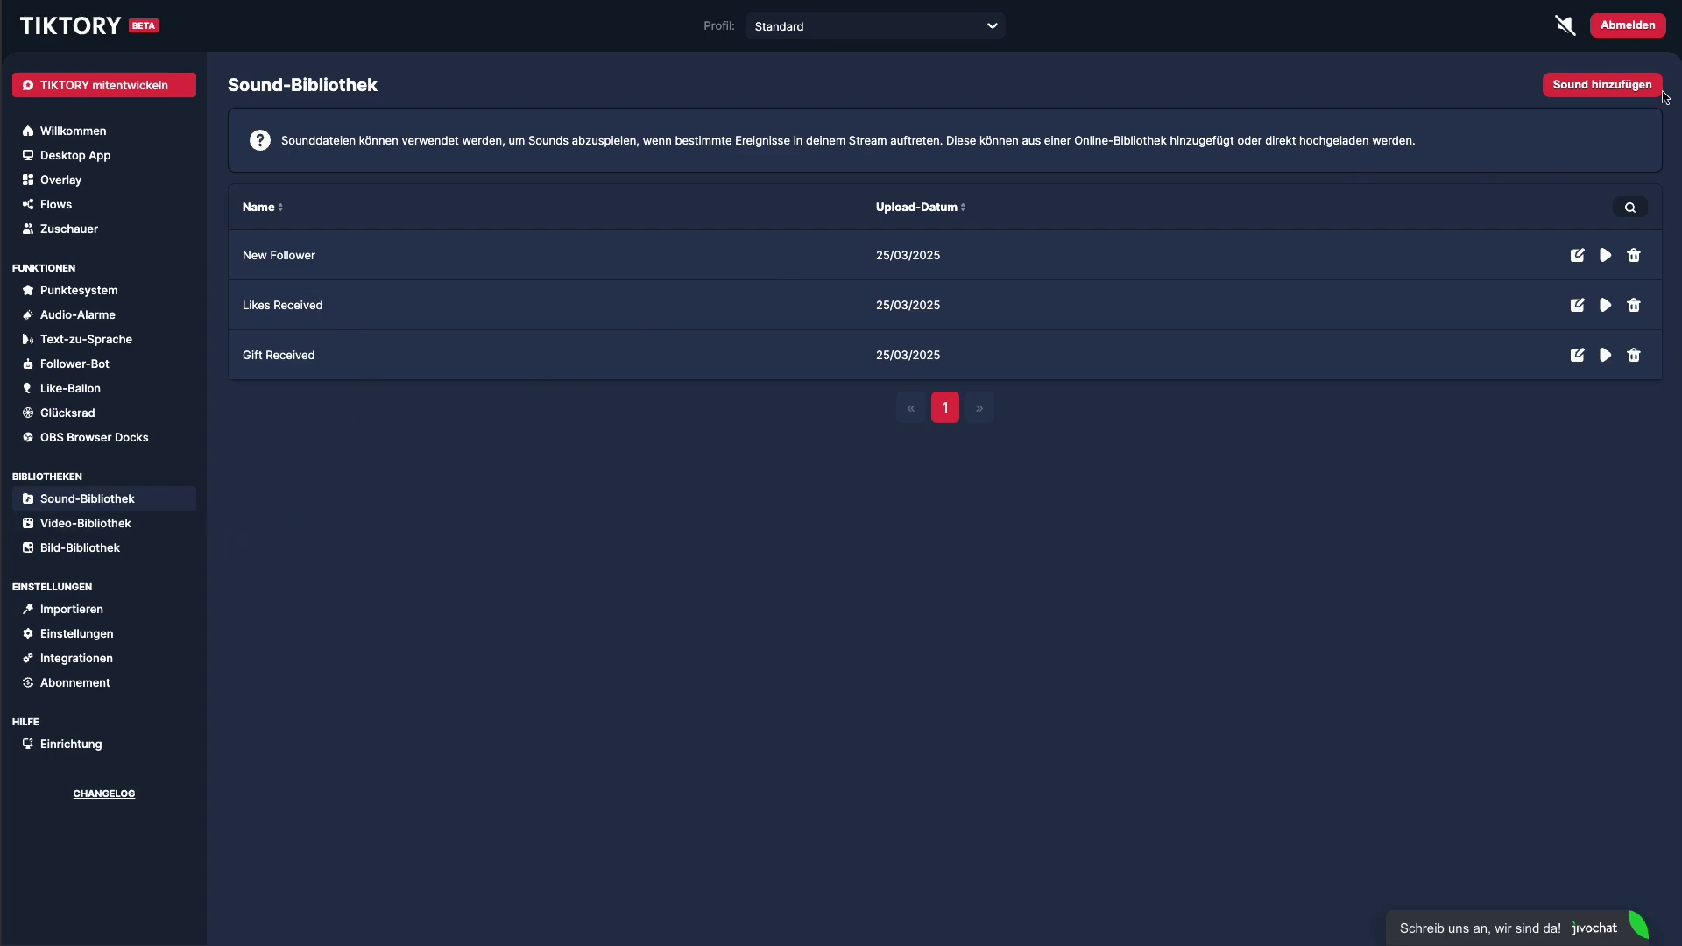
click(1561, 87)
scroll(942, 379, down, 10)
scroll(941, 379, up, 15)
scroll(943, 384, down, 8)
scroll(943, 381, down, 5)
Search the audio library for 'boom', then close it without adding a sound.
click(816, 314)
text(boom)
scroll(810, 438, down, 2)
scroll(805, 512, down, 1)
scroll(801, 511, up, 4)
click(1038, 236)
click(80, 611)
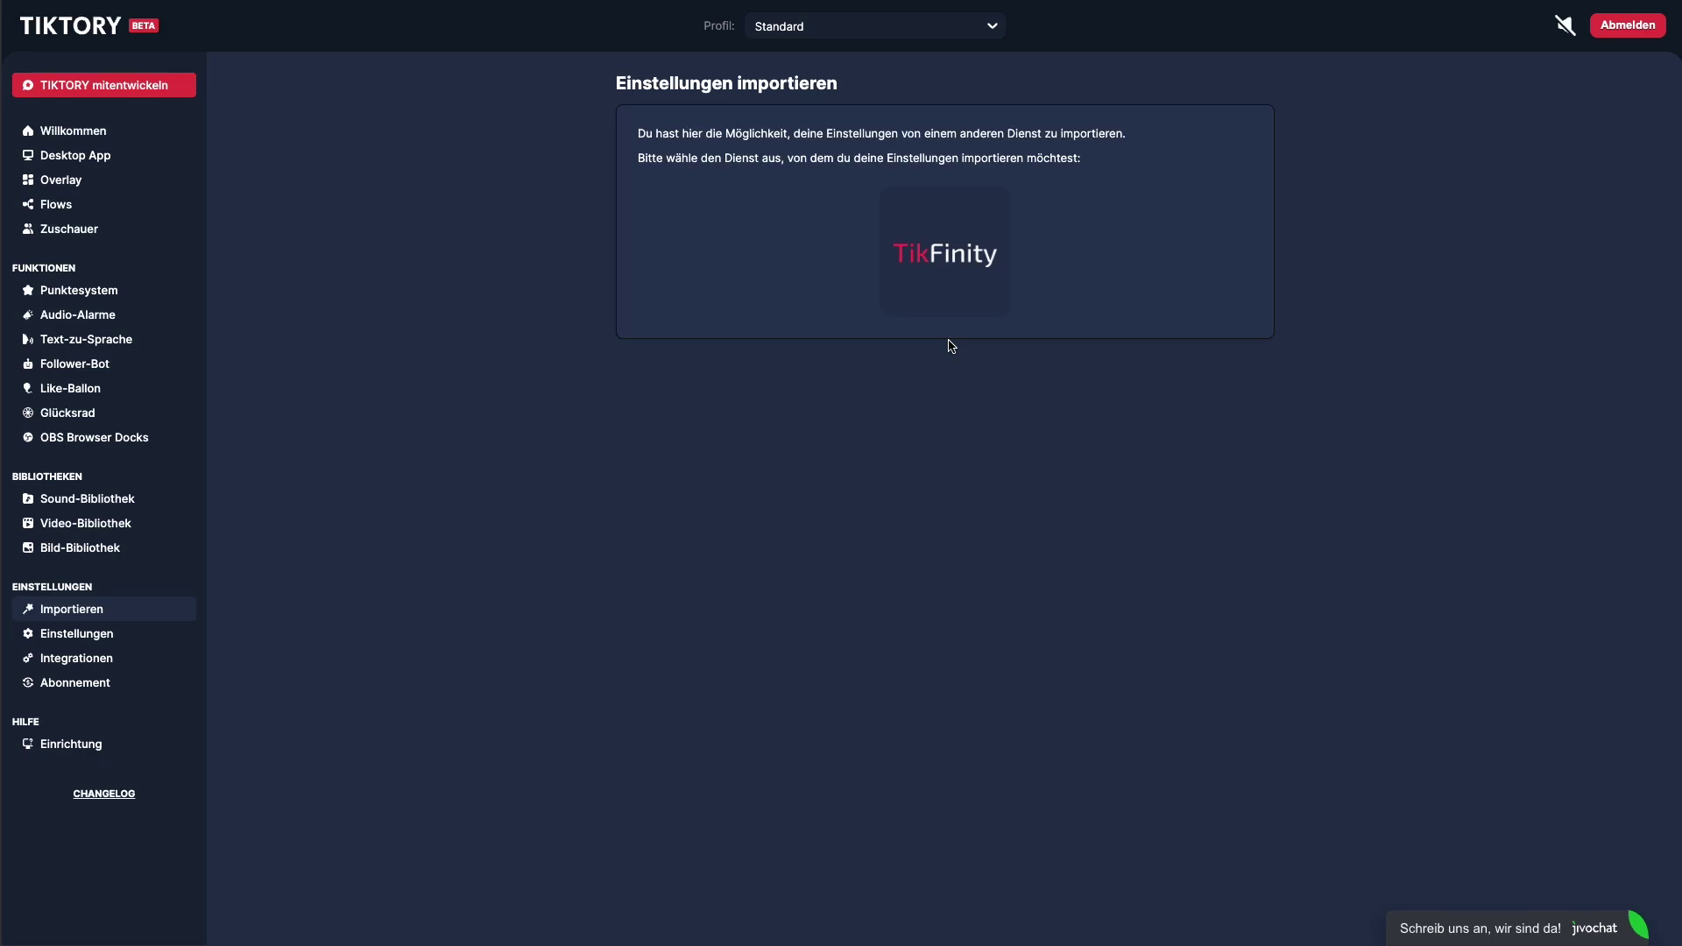
Choose TikFinity as the import source and read its .tfc export instructions.
click(952, 276)
scroll(952, 275, down, 5)
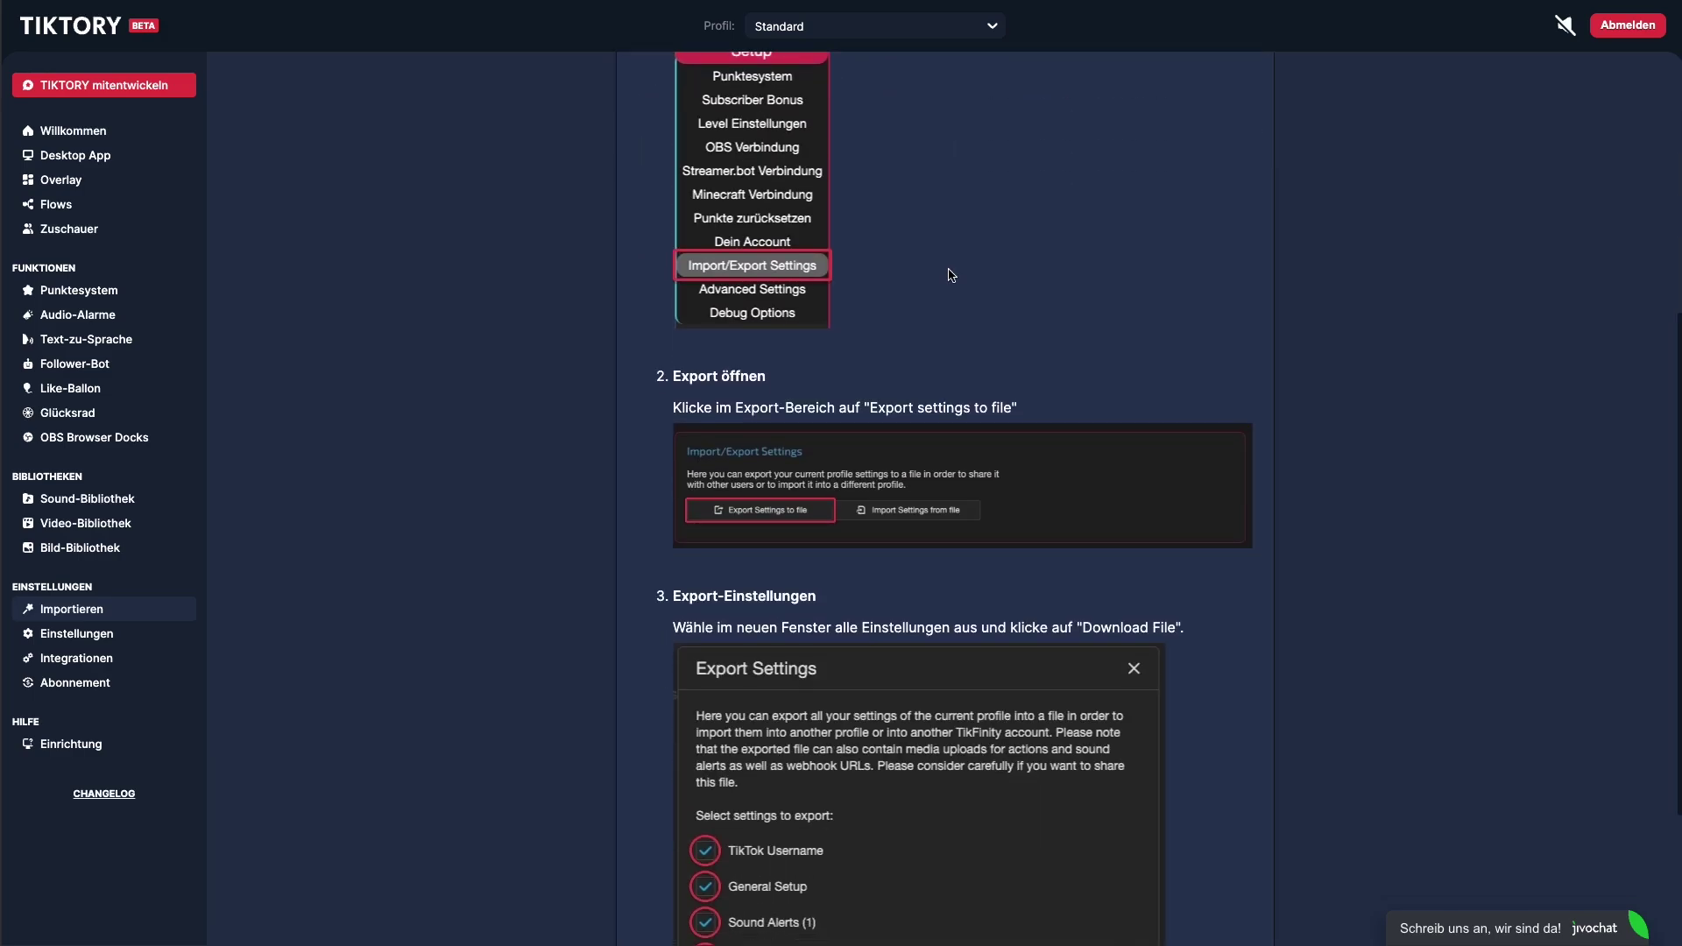
scroll(952, 276, down, 2)
scroll(952, 276, up, 8)
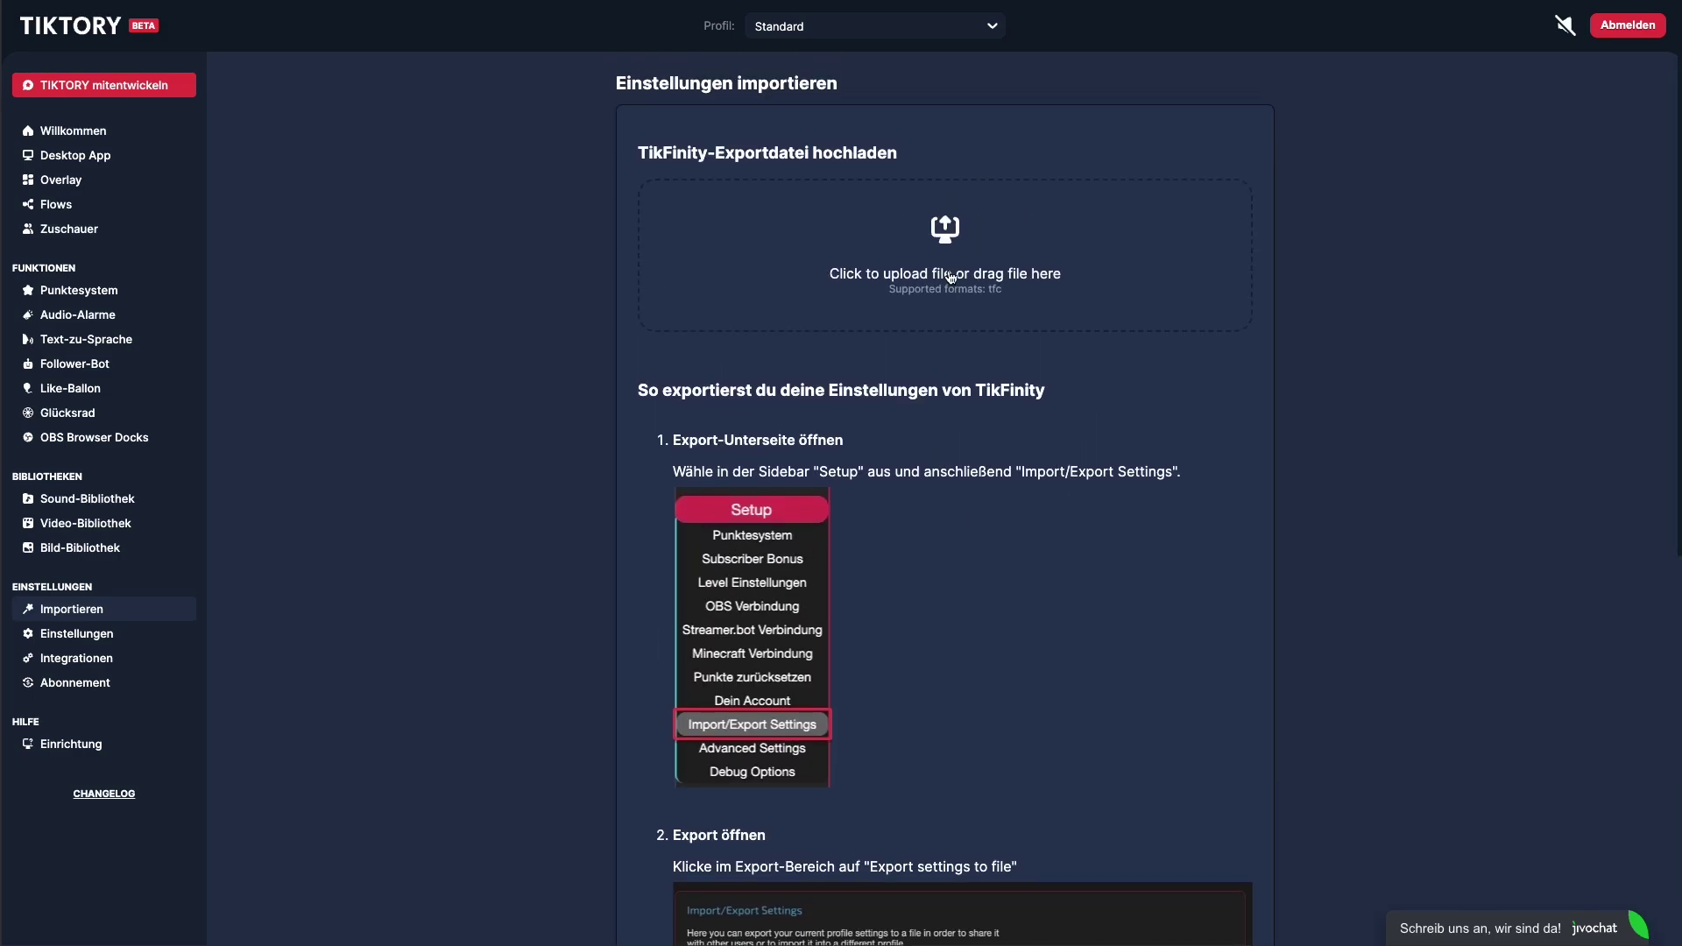